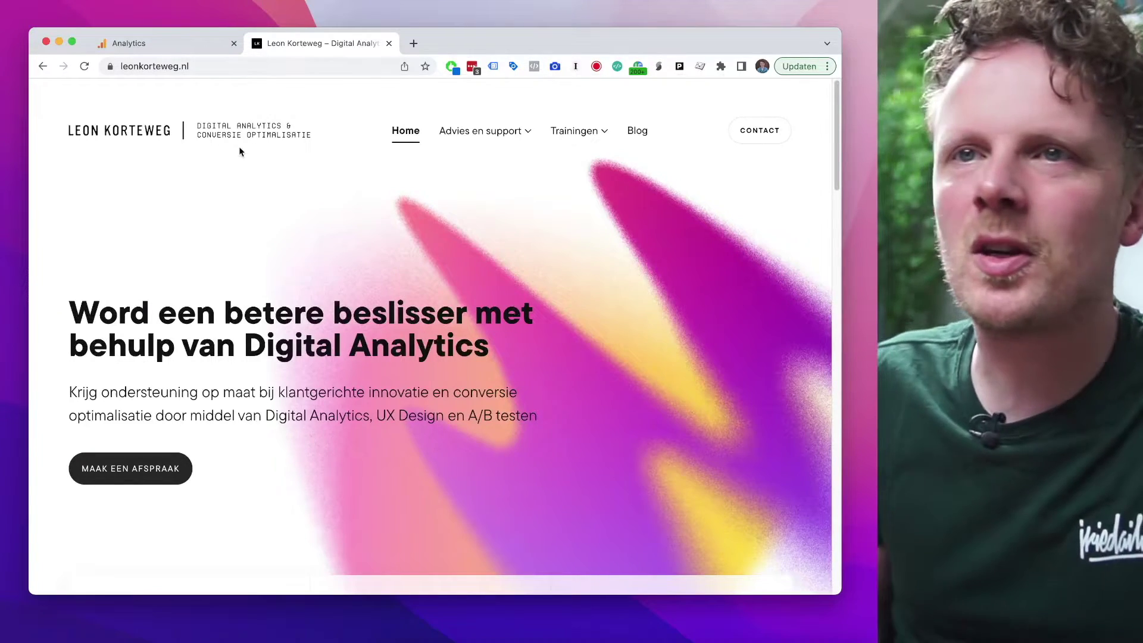
pyautogui.click(488, 628)
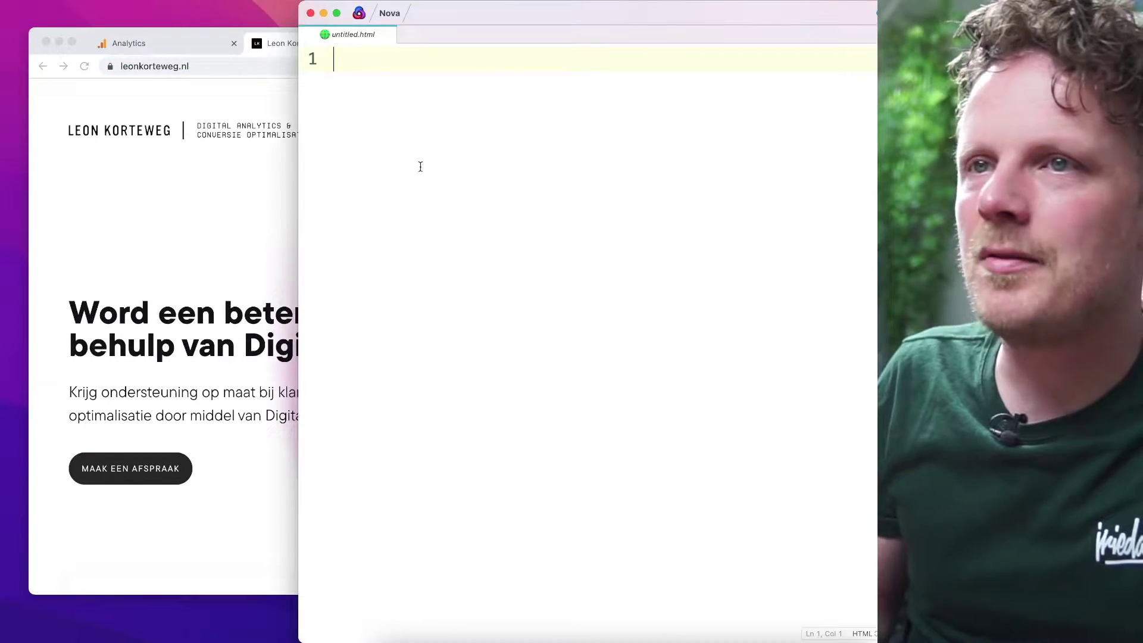
pyautogui.write('https://www.leonkorteweg.nl/')
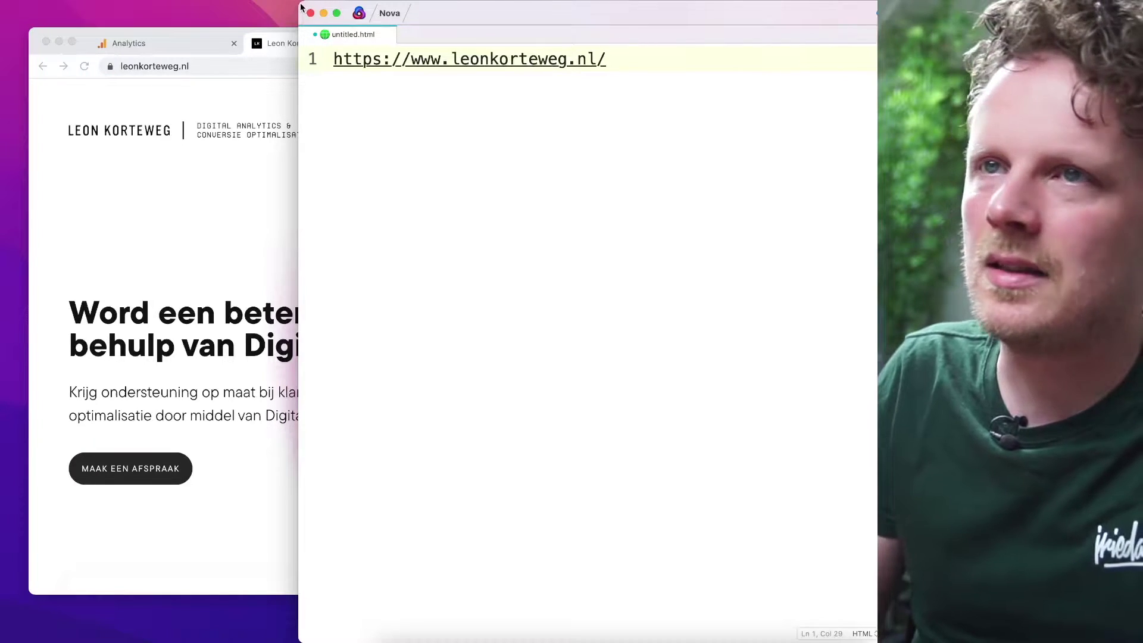
pyautogui.moveTo(301, 7); pyautogui.dragTo(145, 55)
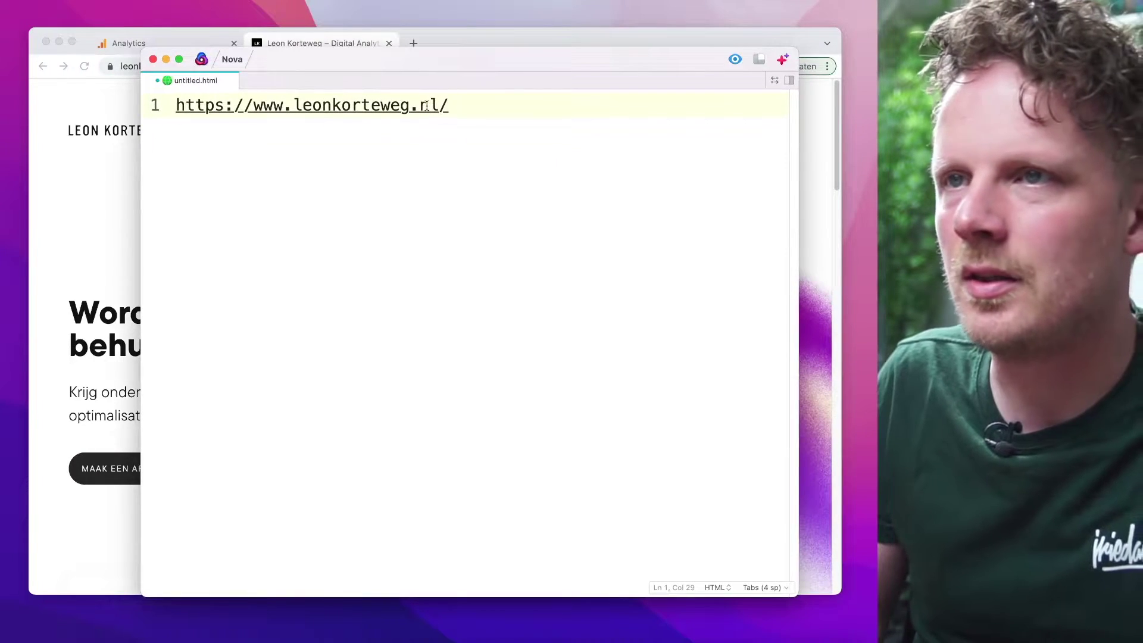
pyautogui.moveTo(427, 105); pyautogui.dragTo(458, 103)
pyautogui.press('super+Left')
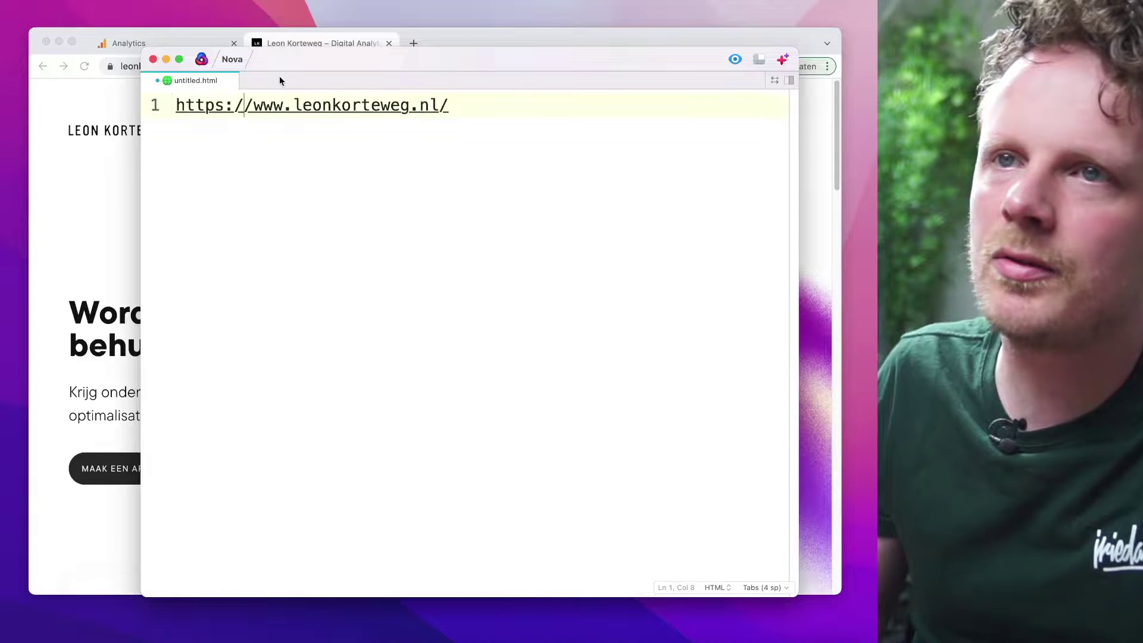
pyautogui.press('Right')
pyautogui.press('Right')
pyautogui.press('Right')
pyautogui.press('Right')
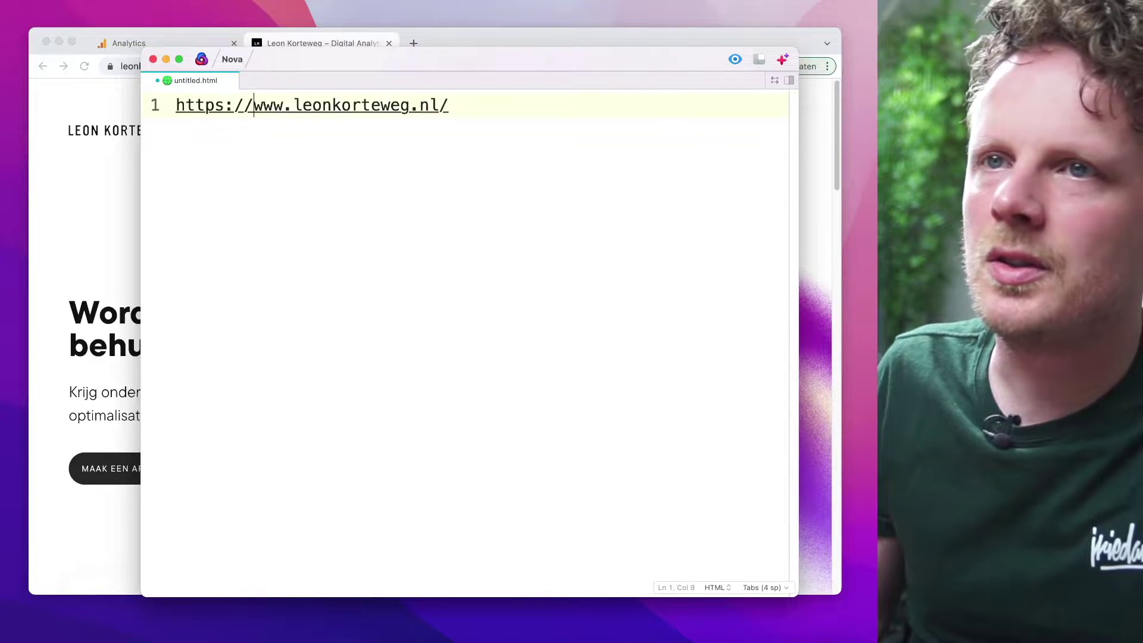
pyautogui.press('shift+super+Left')
pyautogui.press('BackSpace')
pyautogui.press('super+Right')
pyautogui.press('BackSpace')
pyautogui.hotkey('shift', 'alt', 'Left')
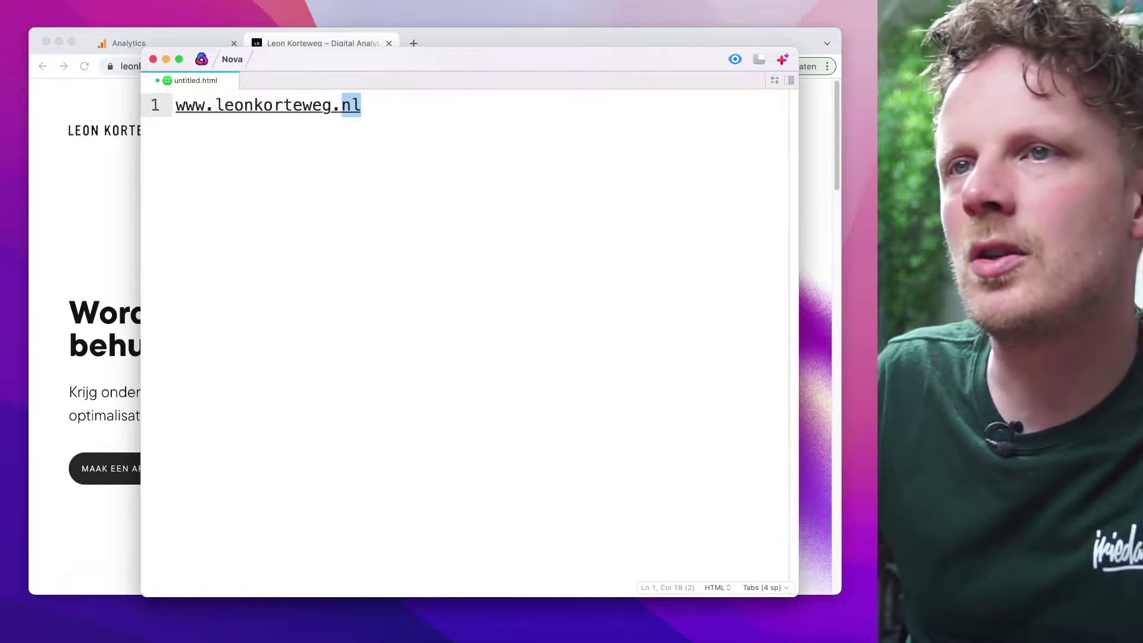
pyautogui.press('Right')
pyautogui.hotkey('shift', 'alt', 'Left')
pyautogui.press('Right')
pyautogui.hotkey('shift', 'alt', 'Left')
pyautogui.write('com')
pyautogui.press('super+Left')
pyautogui.hotkey('shift', 'alt', 'Right')
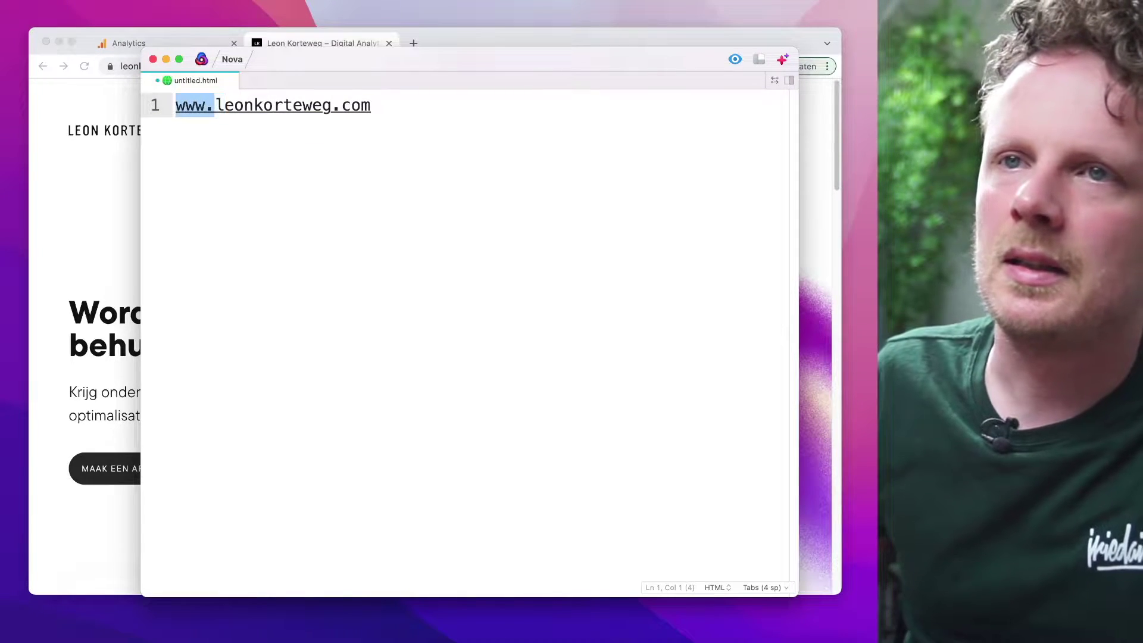
pyautogui.press('BackSpace')
pyautogui.press('super+Right')
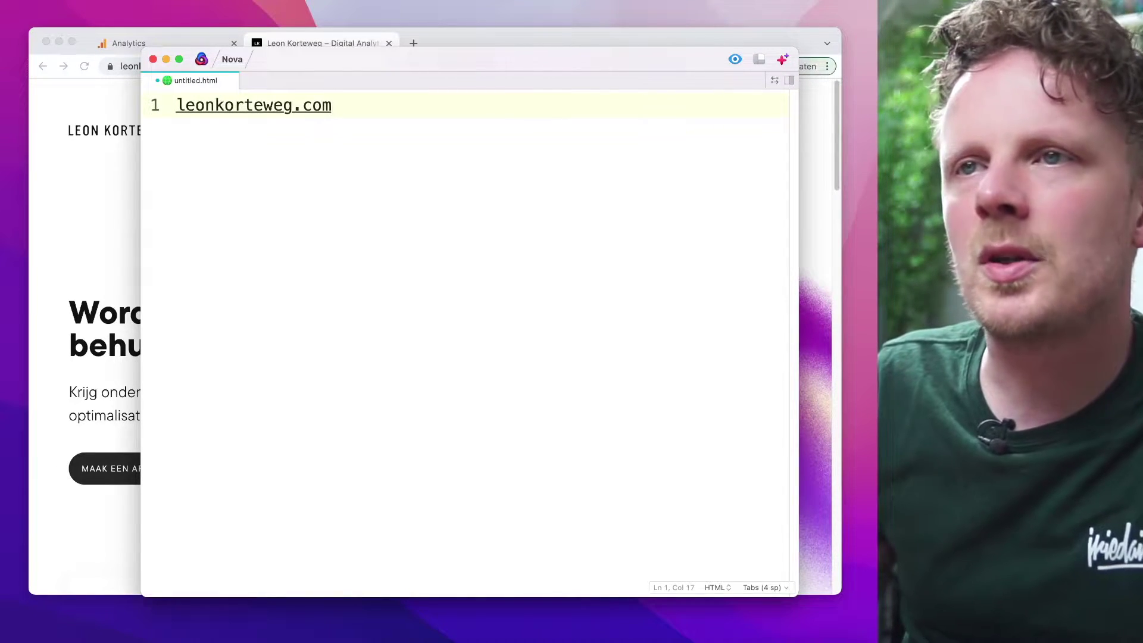
# Append "-> English" to the domain and add matching leonkorteweg.com lines for "-> French" and "-> Dutch"
pyautogui.hotkey('shift', 'alt', 'Left')
pyautogui.press('Right')
pyautogui.write('-> E')
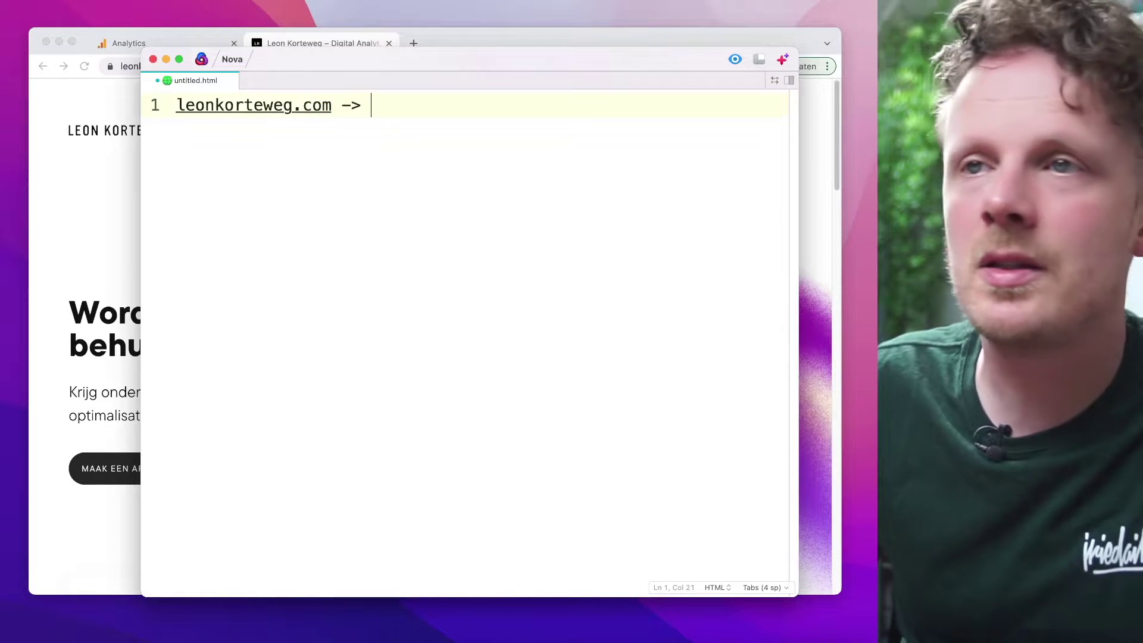
pyautogui.write('nglish ')
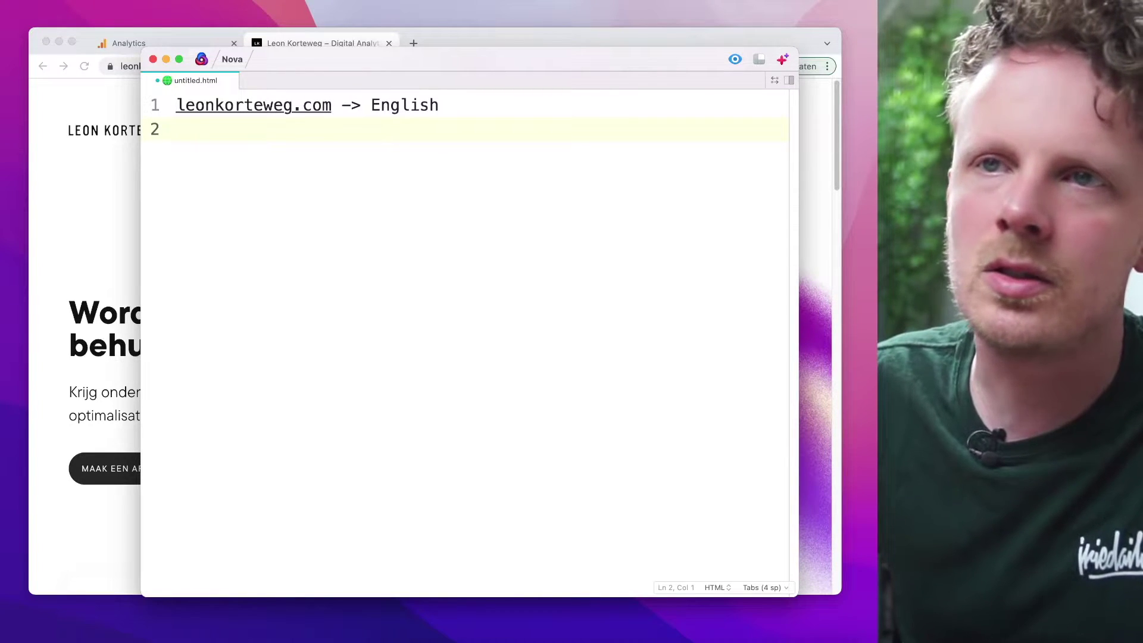
pyautogui.write('leonkorteweg.com -')
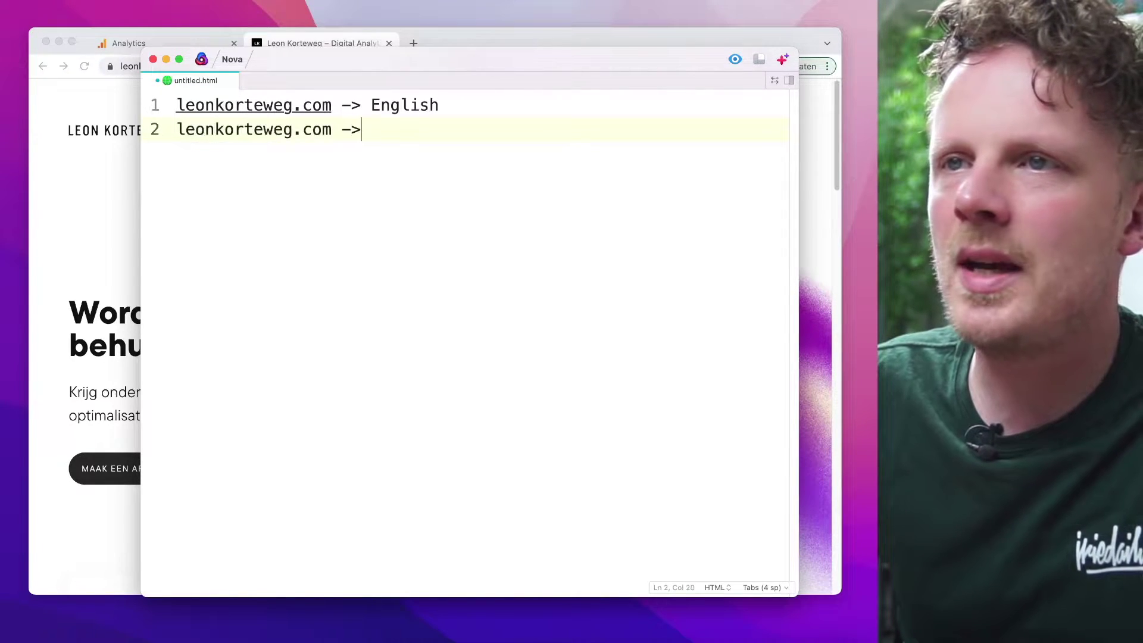
pyautogui.write('> French')
pyautogui.press('Return')
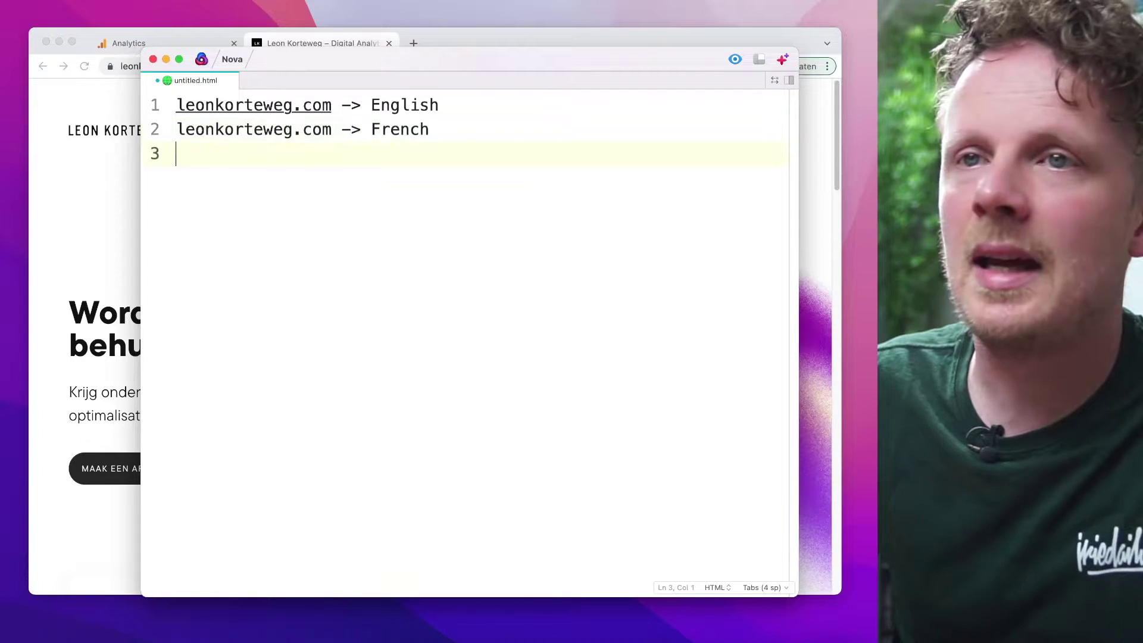
pyautogui.write('leonkorteweg.com -> Dutch')
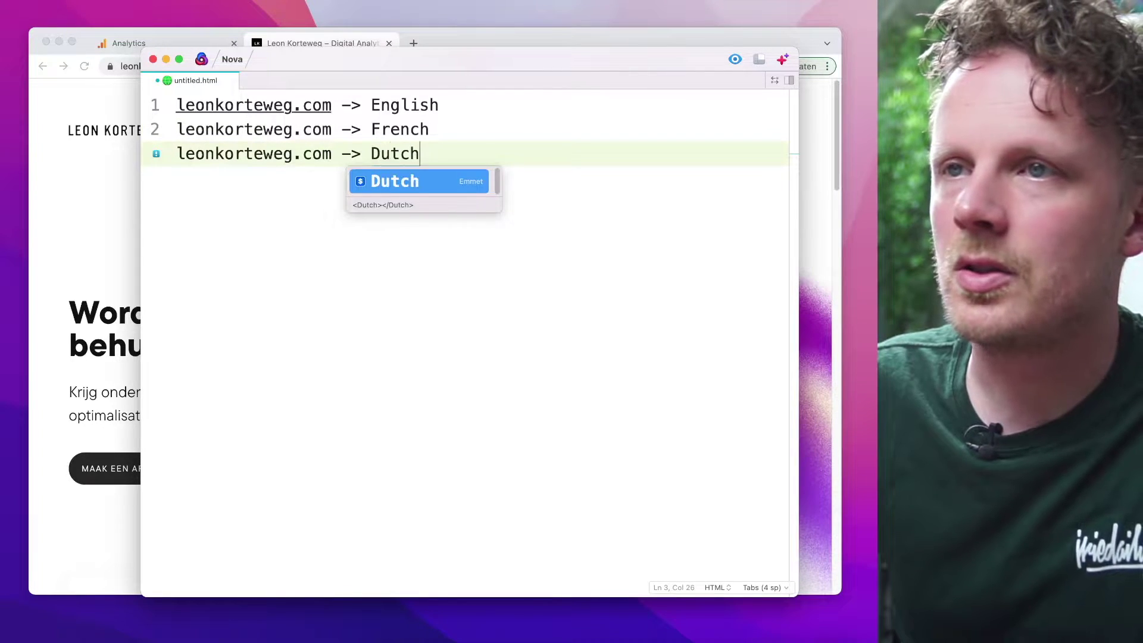
pyautogui.press('Escape')
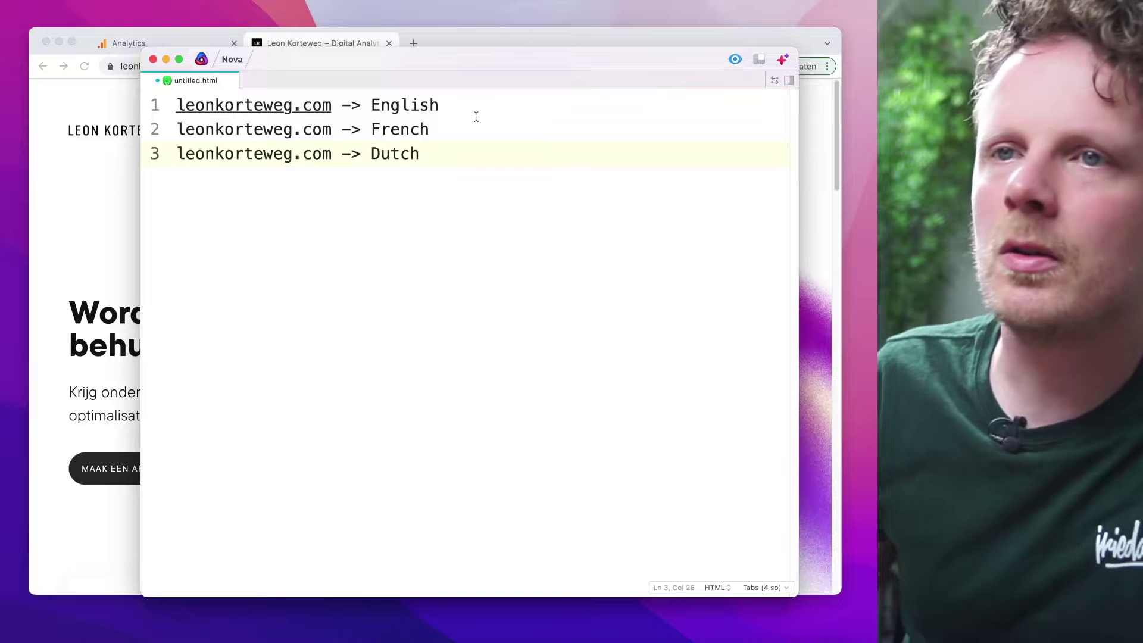
# Below the language list, reuse the domain to add leonkorteweg.com/about-us and leonkorteweg.com/fr/about-us on separate lines
pyautogui.moveTo(176, 104); pyautogui.dragTo(331, 104)
pyautogui.press('super+c')
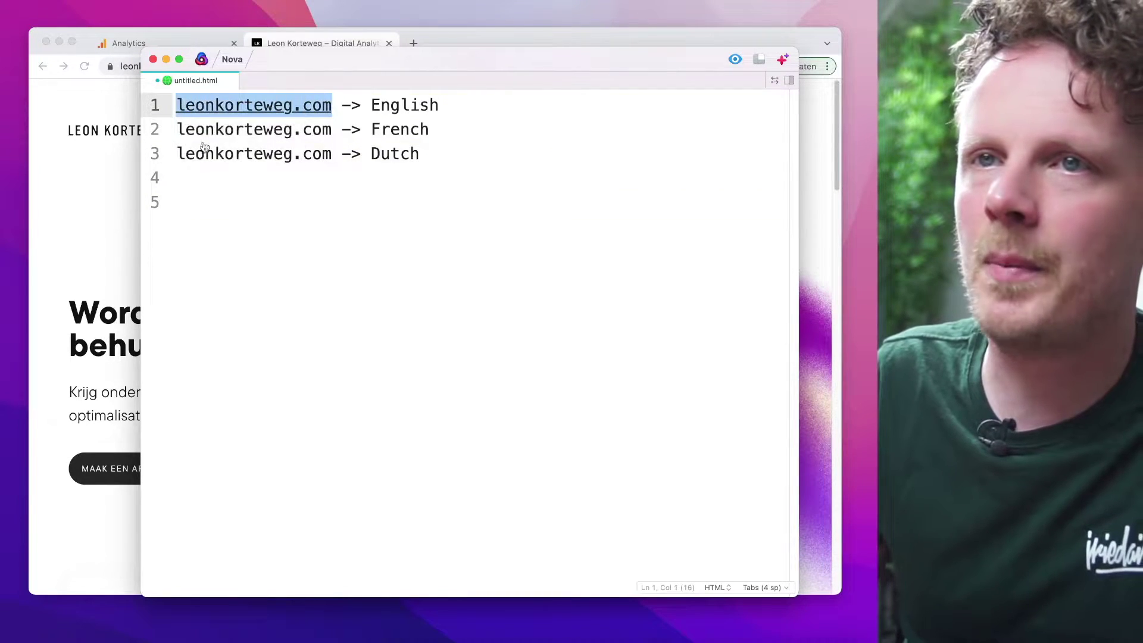
pyautogui.click(253, 201)
pyautogui.press('super+v')
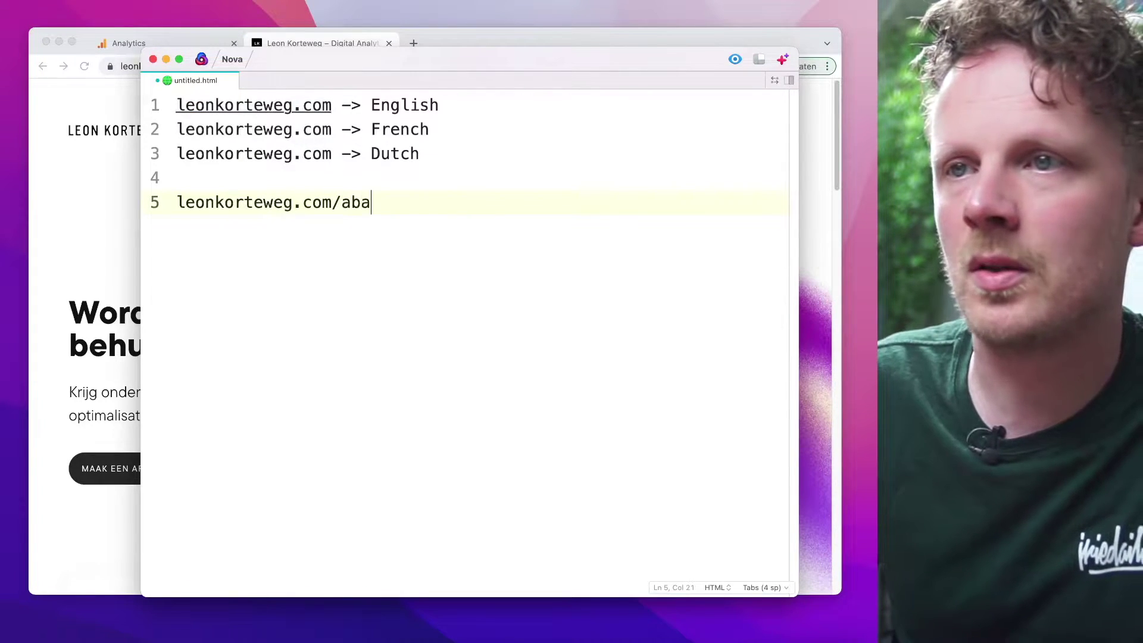
pyautogui.press('Return')
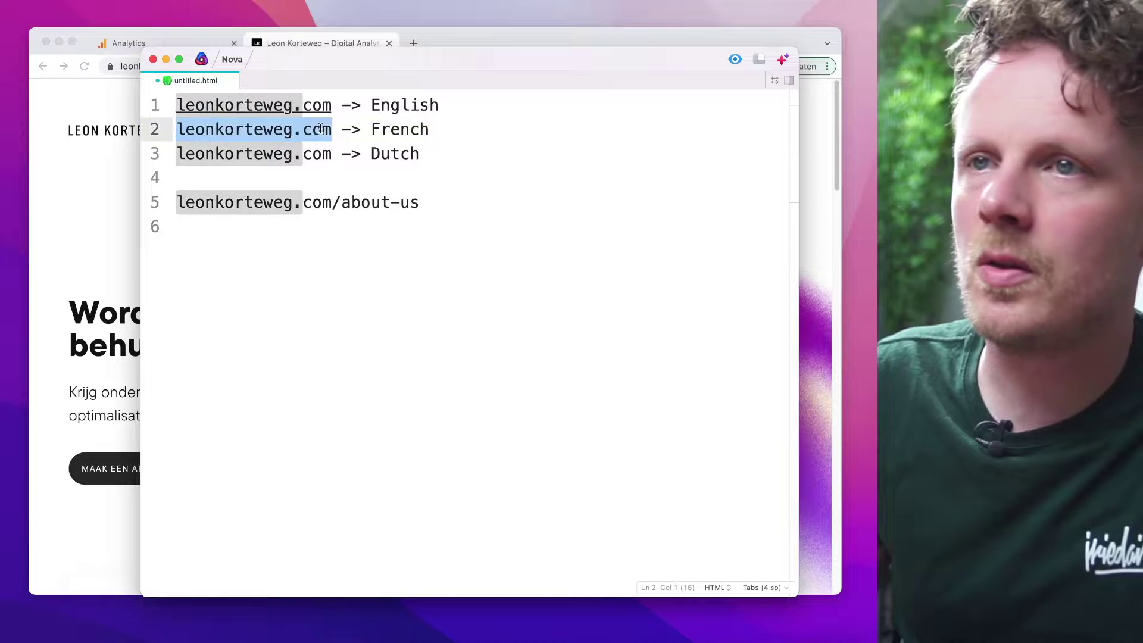
pyautogui.press('super+v')
pyautogui.write('/fr/about-us')
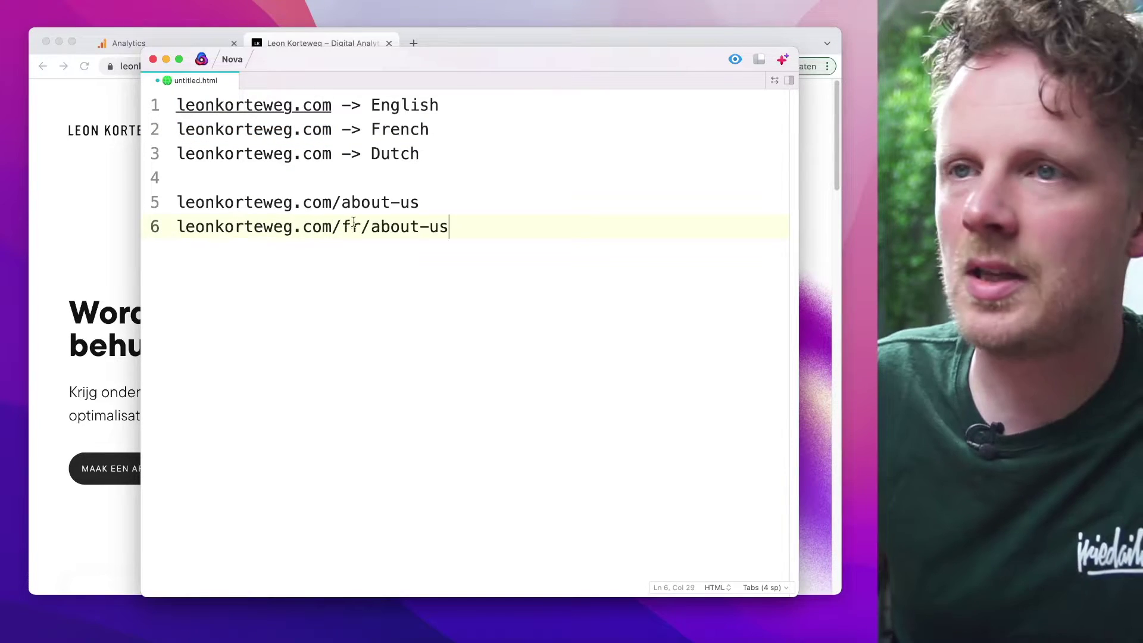
# Add the Dutch example URL leonkorteweg.com/nl/about-us on a new line below the French one
pyautogui.doubleClick(361, 227)
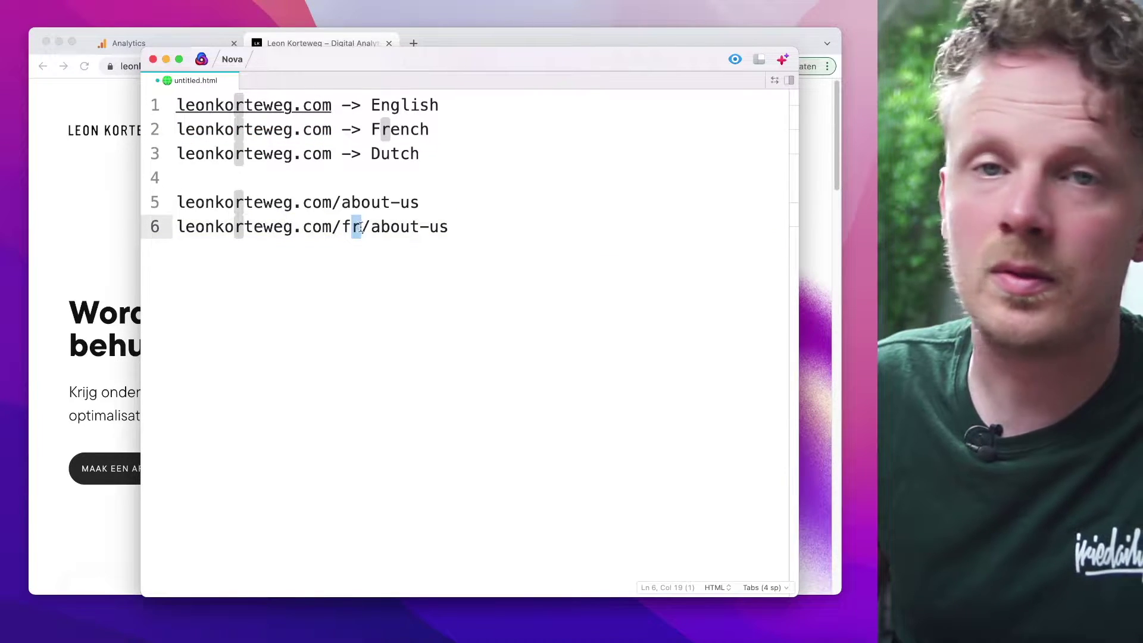
pyautogui.press('super+Right')
pyautogui.press('Return')
pyautogui.write('leonkorteweg.')
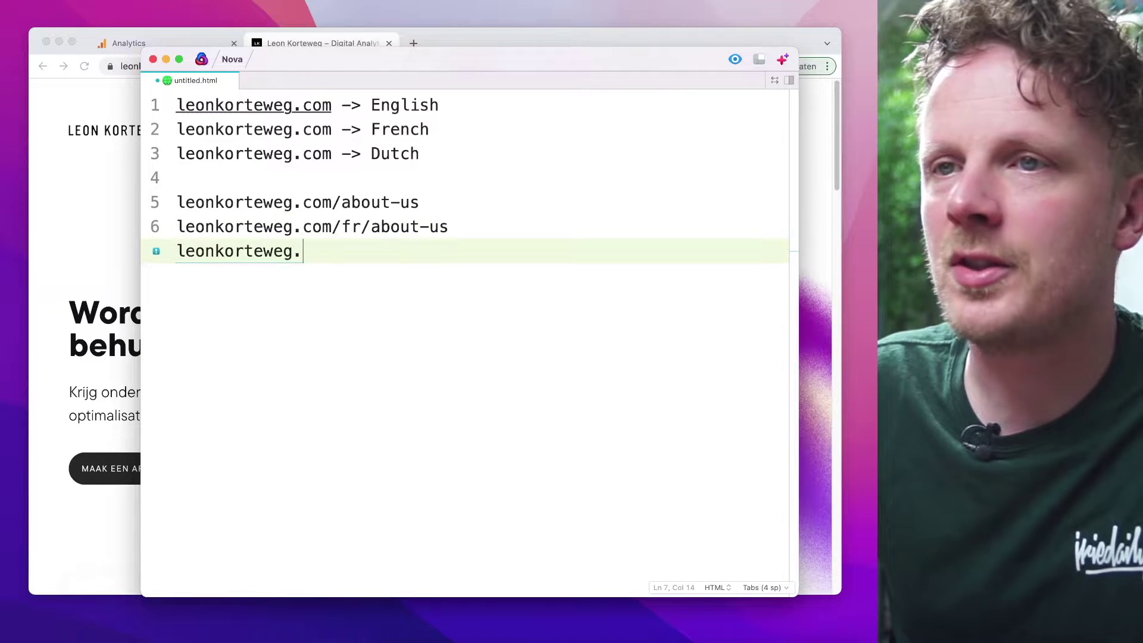
pyautogui.write('com/')
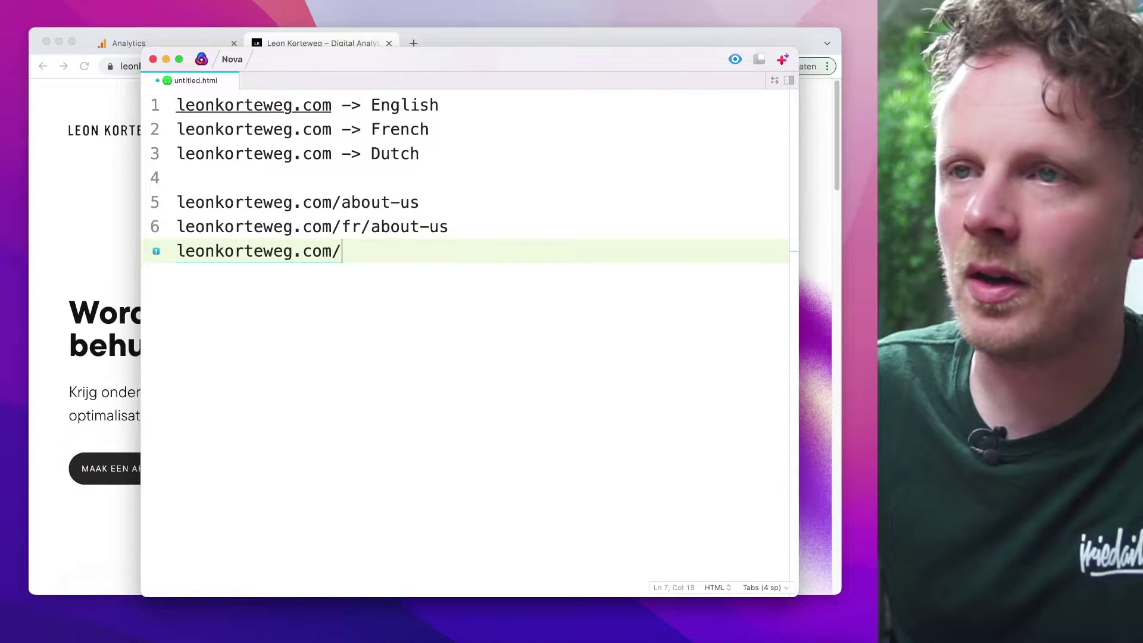
pyautogui.write('nl/')
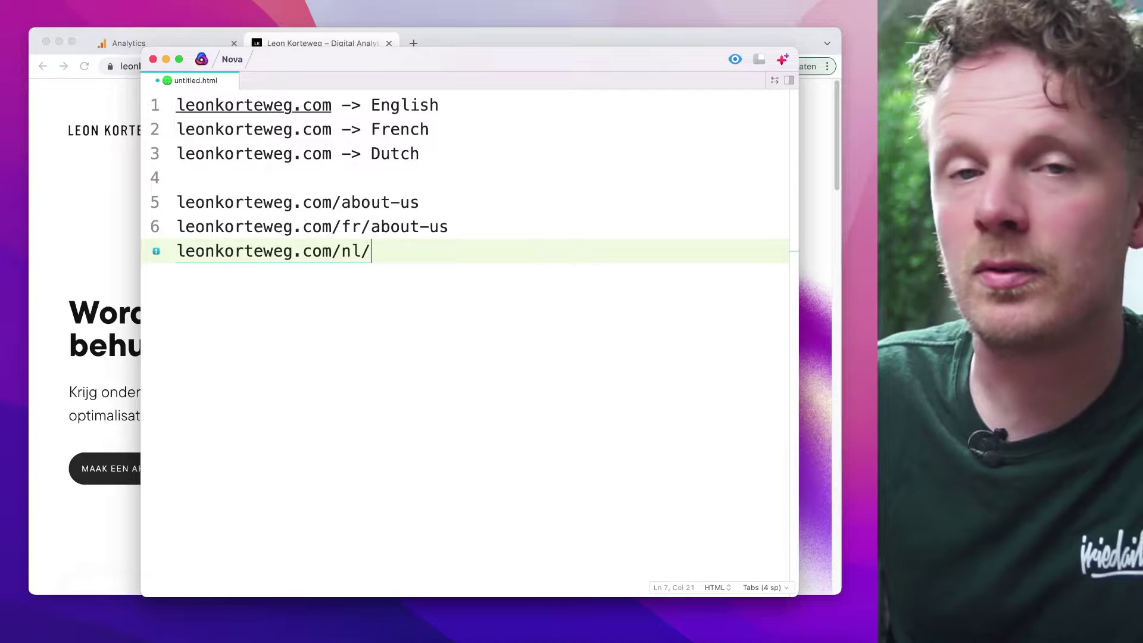
pyautogui.write('about-us')
# Replace about-us in the Dutch URL with over-ons
pyautogui.doubleClick(402, 226)
pyautogui.doubleClick(427, 223)
pyautogui.doubleClick(395, 251)
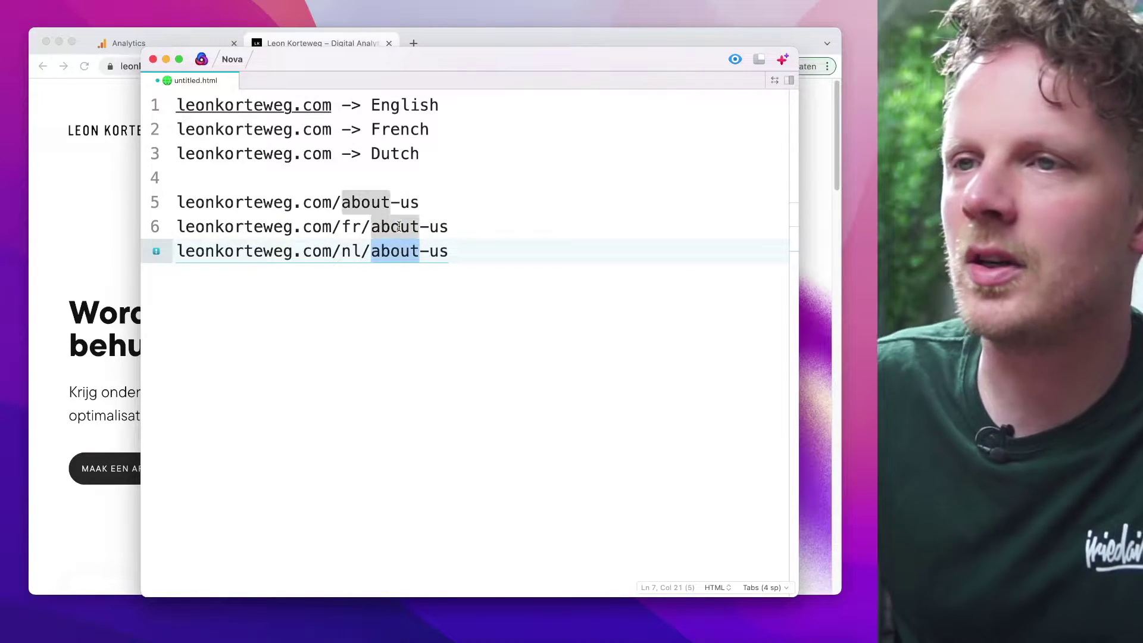
pyautogui.write('over-ons')
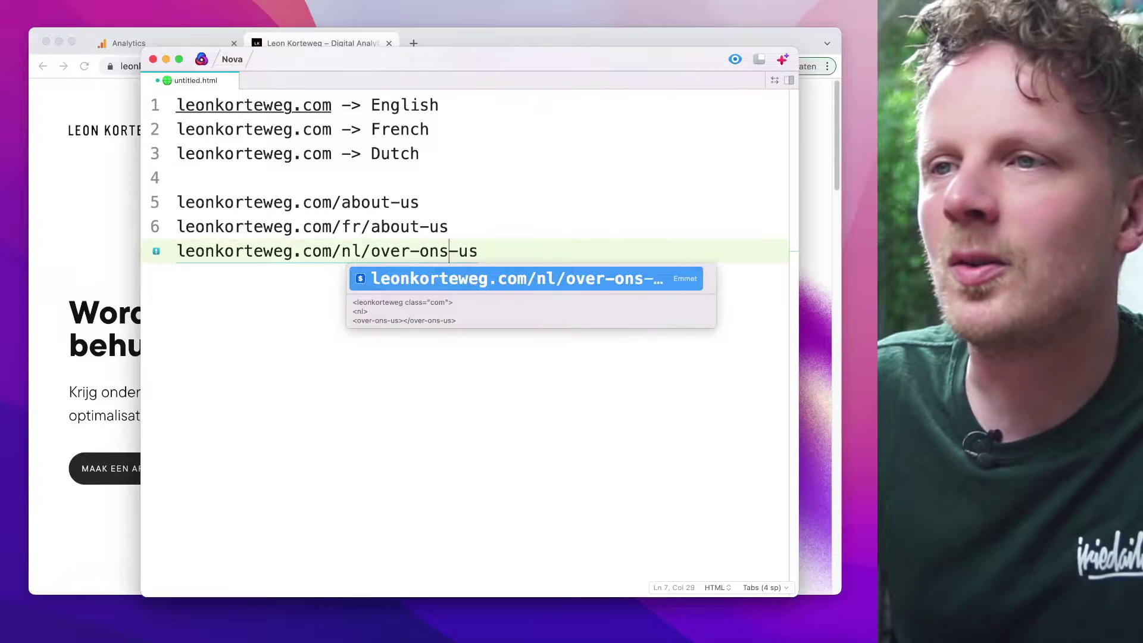
pyautogui.press('Delete')
pyautogui.press('Delete')
pyautogui.press('Delete')
# Highlight the about-us path in the French URL and the language position in the example URLs for comparison
pyautogui.doubleClick(395, 226)
pyautogui.keyDown('shift'); pyautogui.click(466, 224); pyautogui.keyUp('shift')
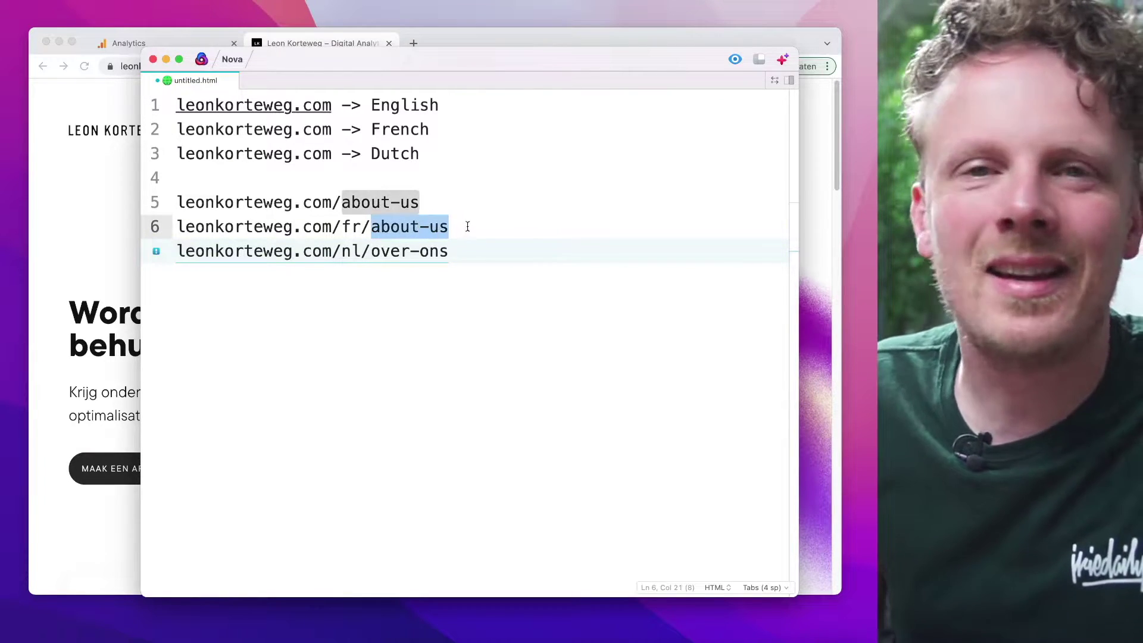
pyautogui.click(459, 217)
pyautogui.doubleClick(396, 226)
pyautogui.keyDown('shift'); pyautogui.click(452, 231); pyautogui.keyUp('shift')
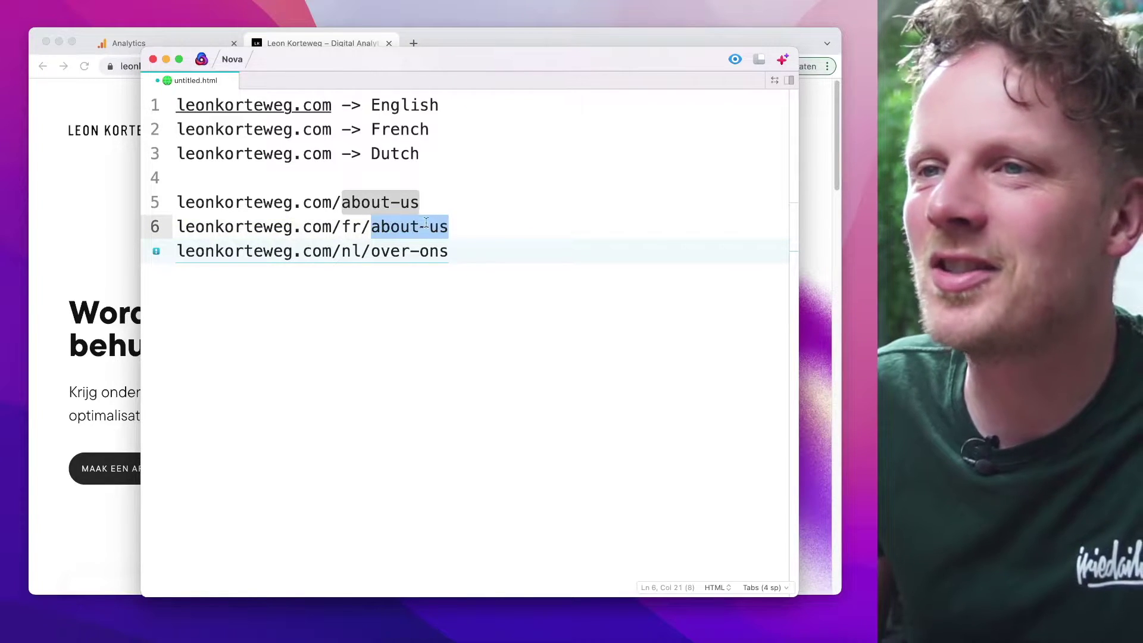
pyautogui.moveTo(177, 203); pyautogui.dragTo(360, 240)
pyautogui.click(340, 204)
pyautogui.click(341, 203)
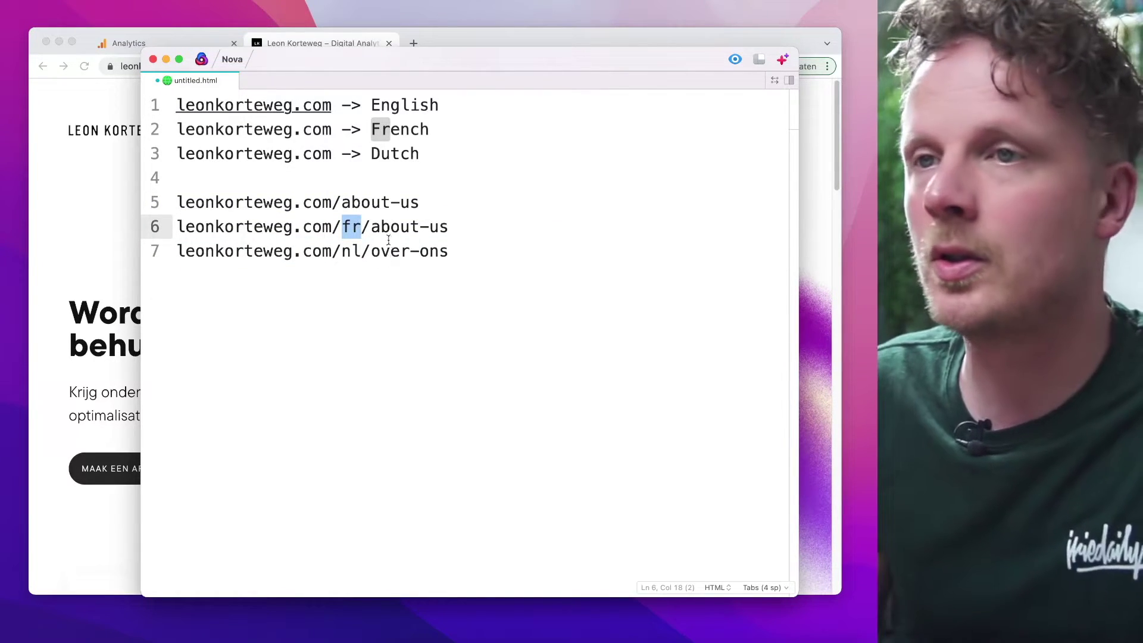
# Extend the language folders with region codes, making them fr-FR in the French URL and nl-NL in the Dutch URL
pyautogui.press('Right')
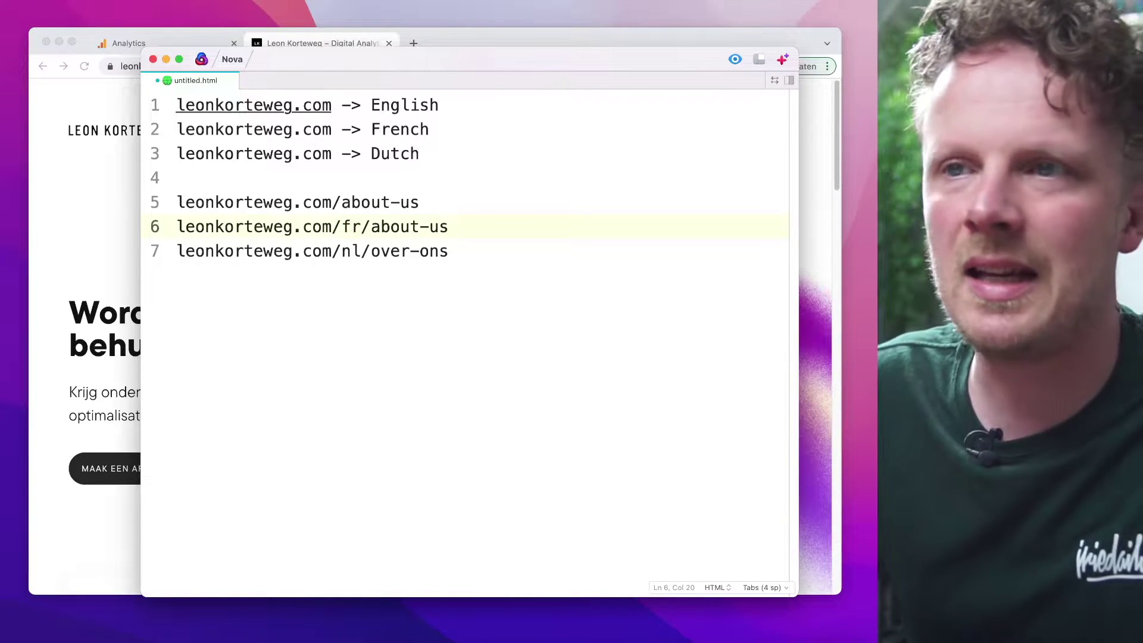
pyautogui.write('-FR')
pyautogui.click(361, 250)
pyautogui.write('-NL')
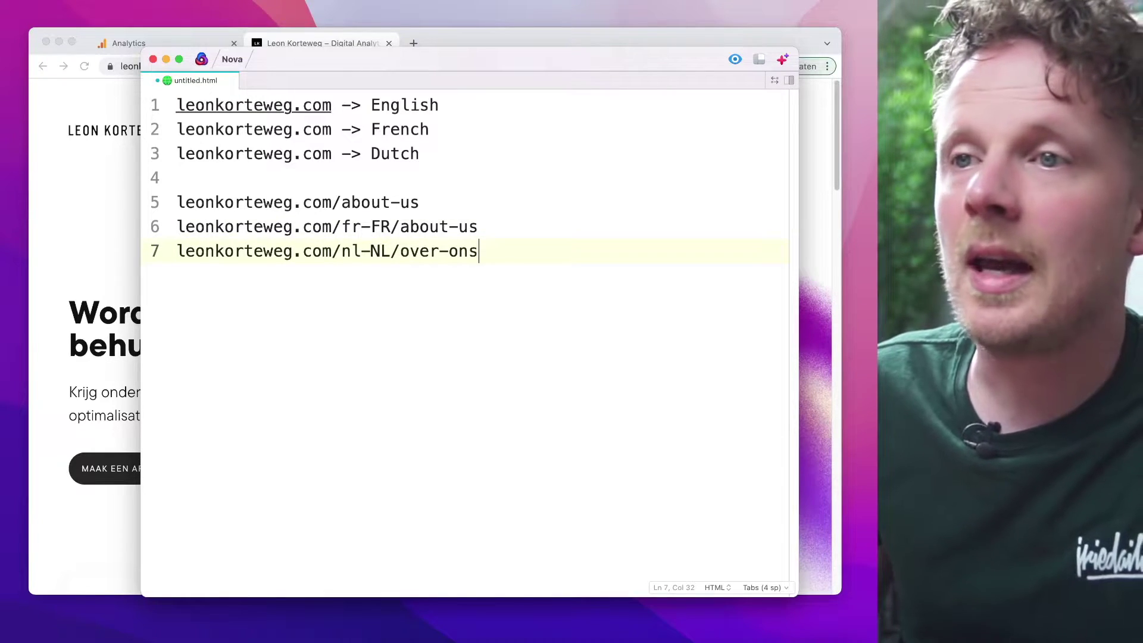
# Duplicate the Dutch URL onto a new line and change its region code to BE
pyautogui.press('shift+super+Left')
pyautogui.press('super+c')
pyautogui.press('Right')
pyautogui.press('Return')
pyautogui.press('super+v')
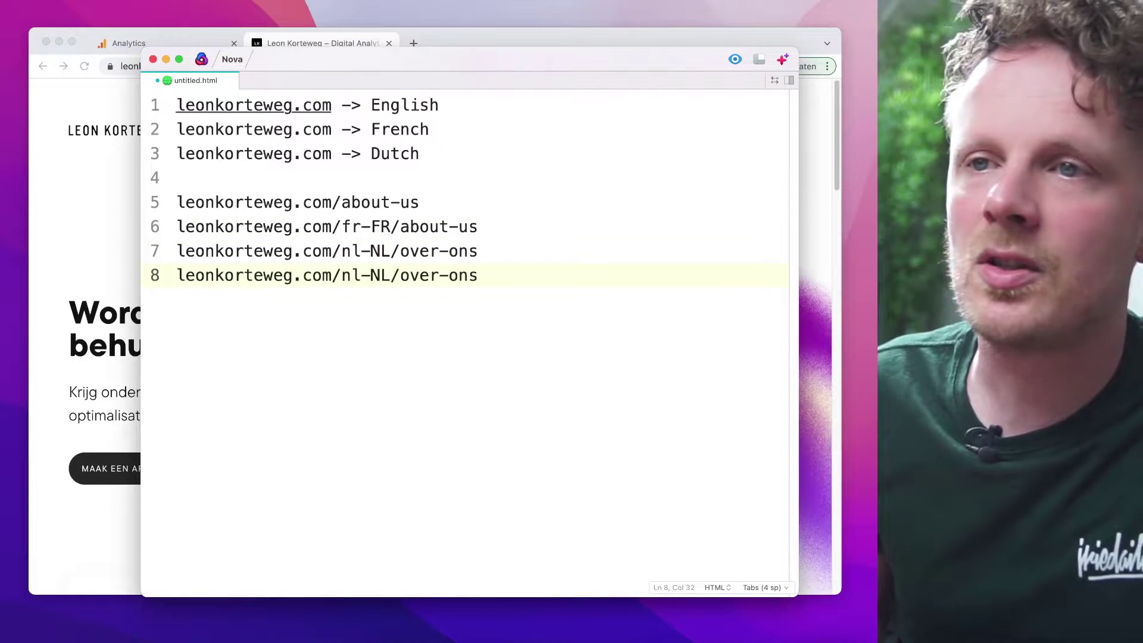
pyautogui.doubleClick(381, 275)
pyautogui.write('BE')
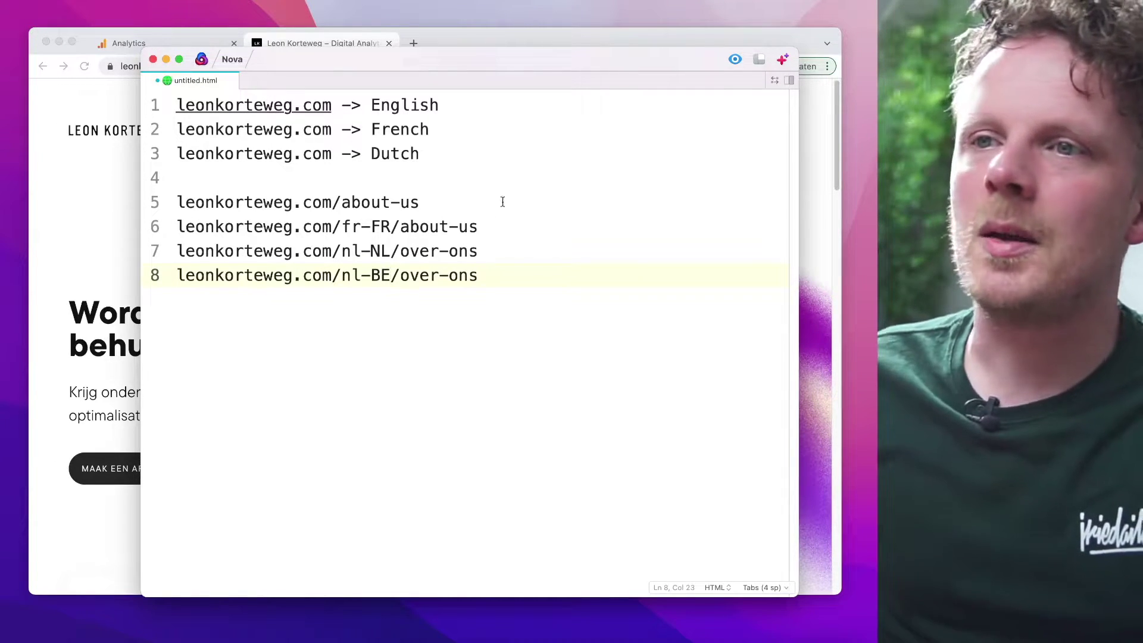
# Undo the duplicated Belgian URL and the region code additions in the French and Dutch URLs
pyautogui.press('super+z')
pyautogui.press('super+z')
pyautogui.press('super+z')
pyautogui.press('super+z')
pyautogui.press('super+z')
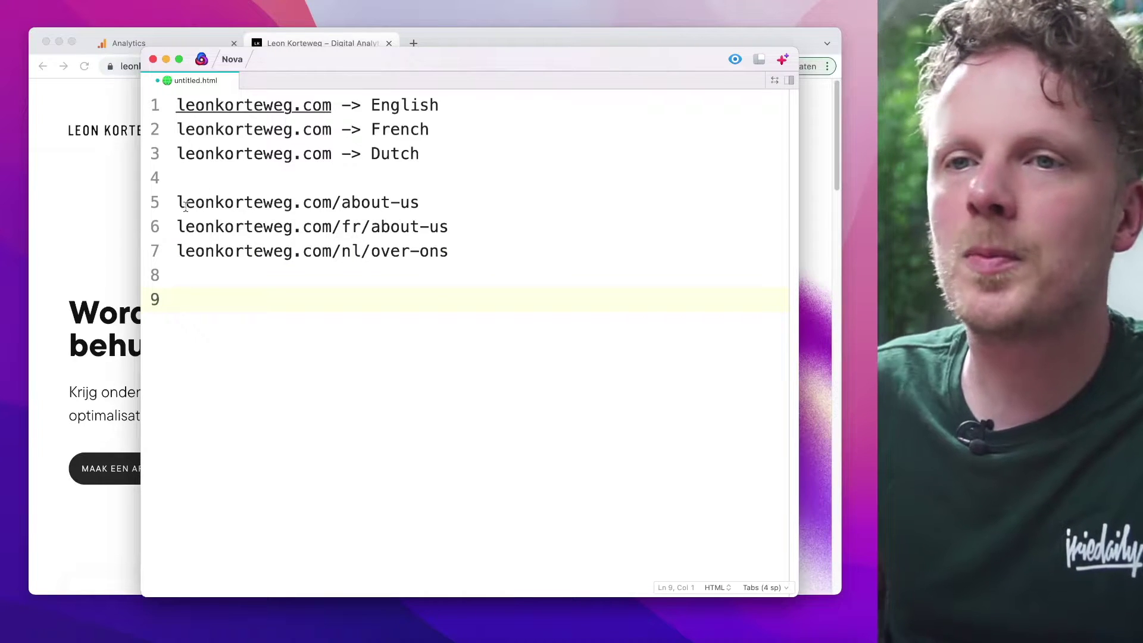
# Switch to the Analytics page in the browser, view the account's property list, and return to Nova
pyautogui.click(312, 295)
pyautogui.click(105, 169)
pyautogui.click(129, 43)
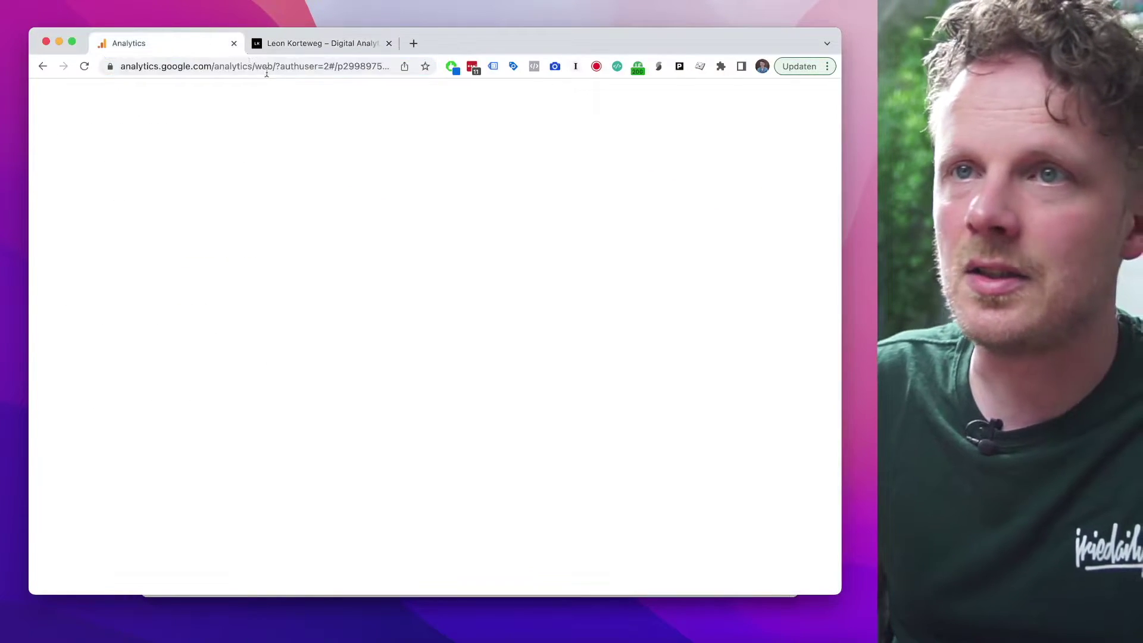
pyautogui.click(256, 100)
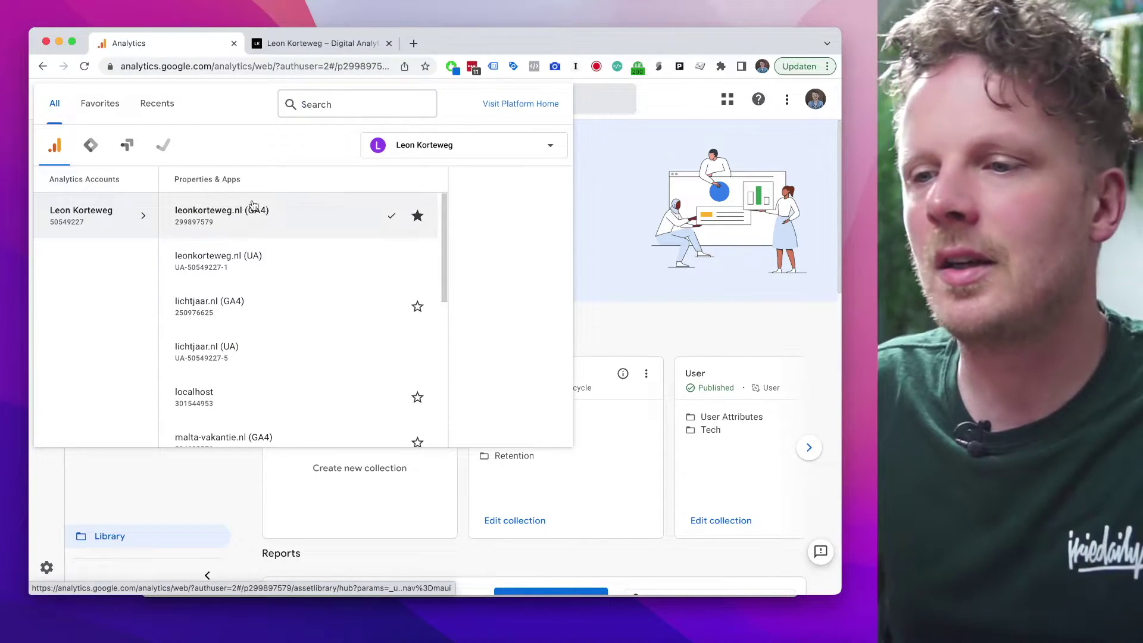
pyautogui.click(488, 627)
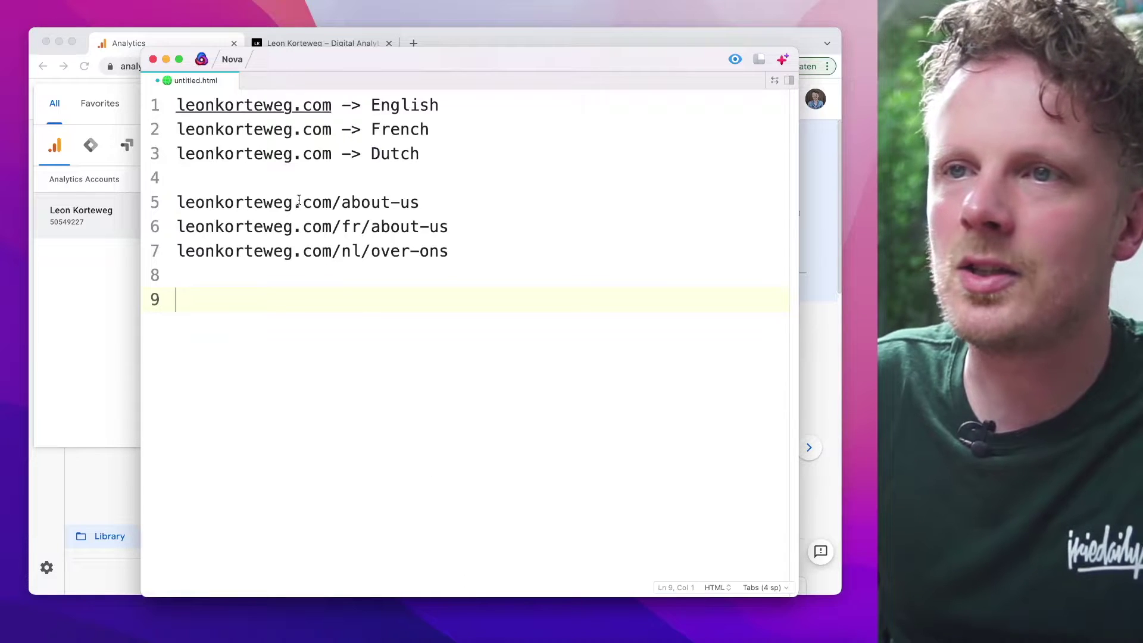
# Label the three about-us URLs on lines 5 to 7 as English, French and Dutch in an aligned column
pyautogui.click(426, 202)
pyautogui.press('Tab')
pyautogui.press('Tab')
pyautogui.press('Tab')
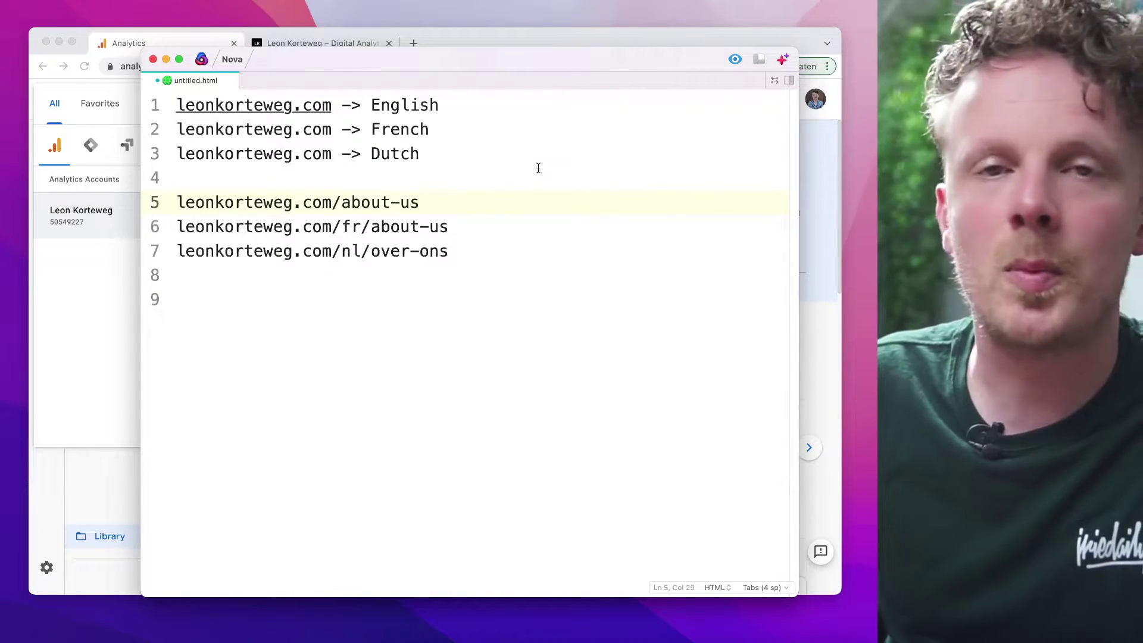
pyautogui.write('E')
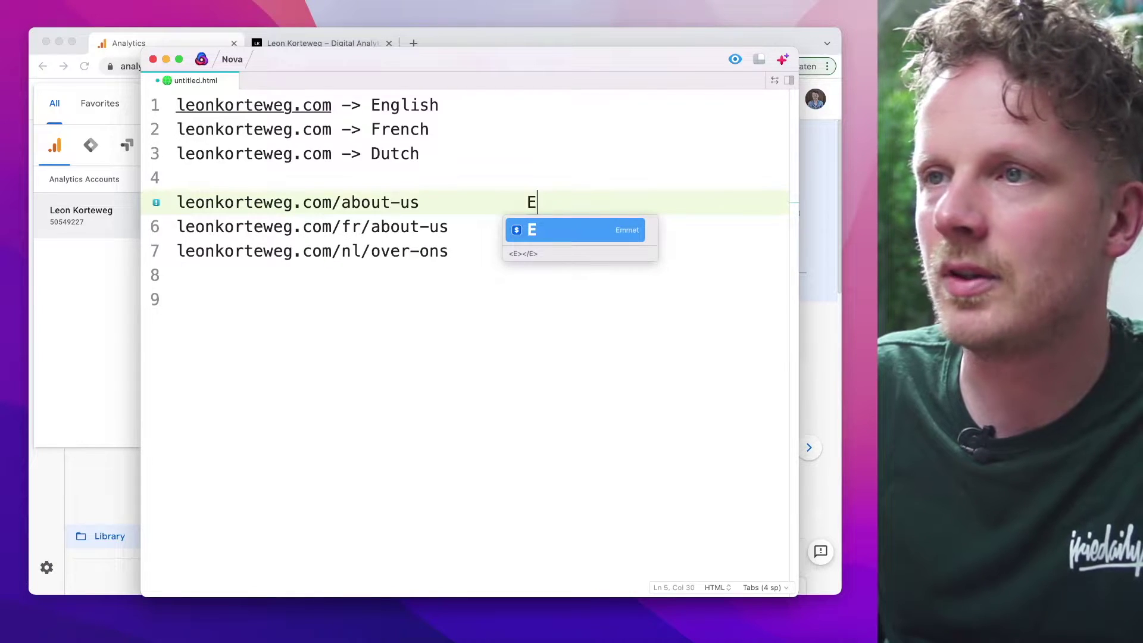
pyautogui.write('nglish')
pyautogui.press('Return')
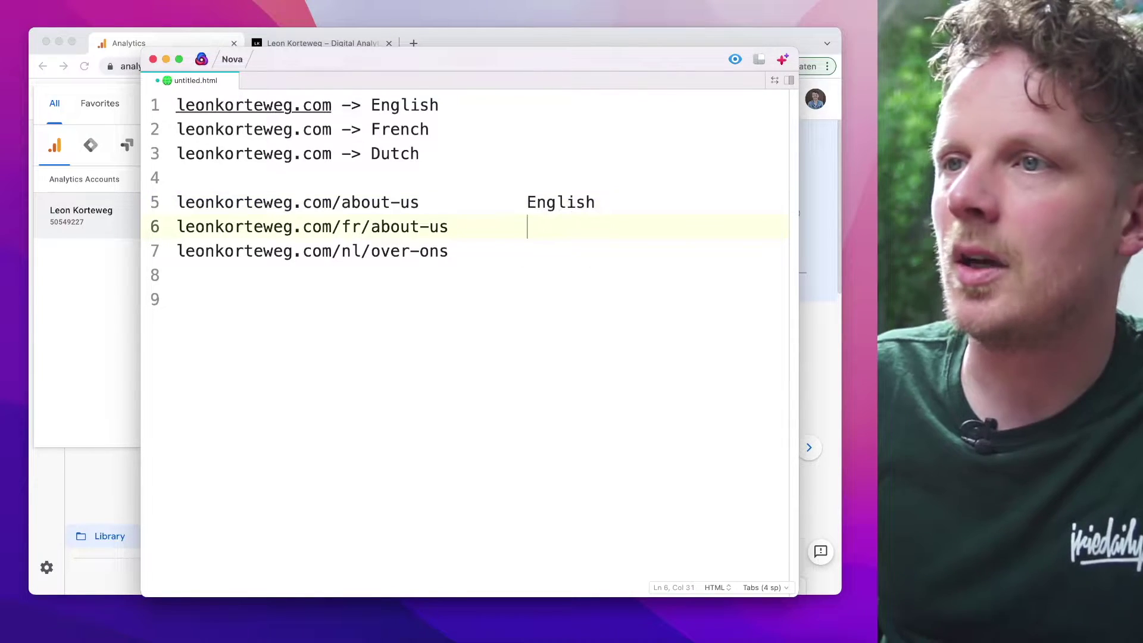
pyautogui.write('French ')
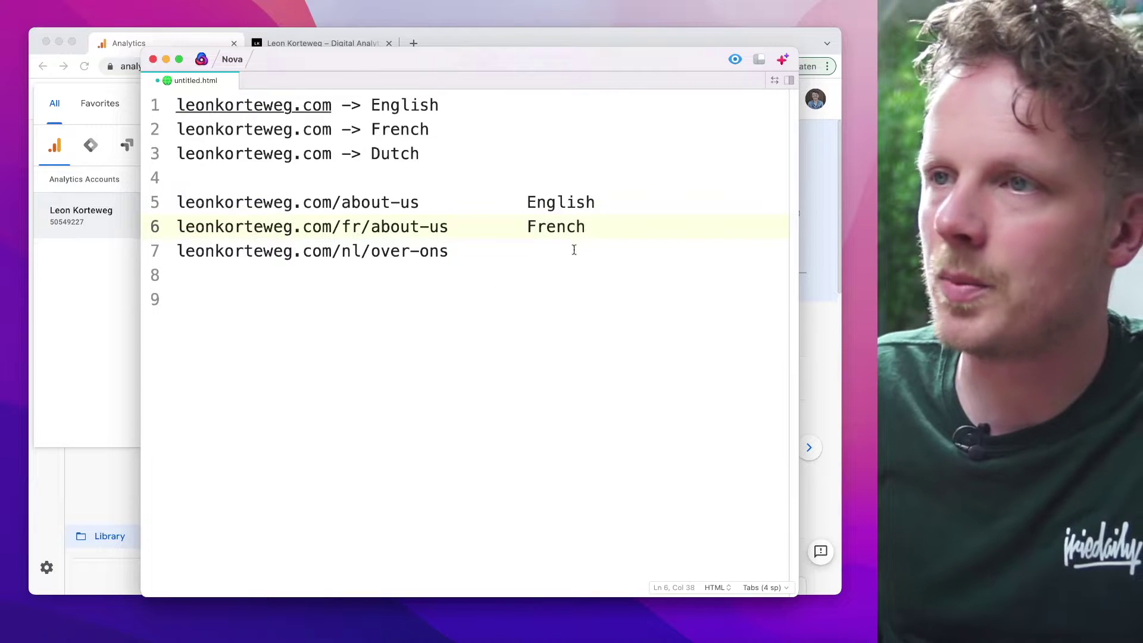
pyautogui.write('Dutch')
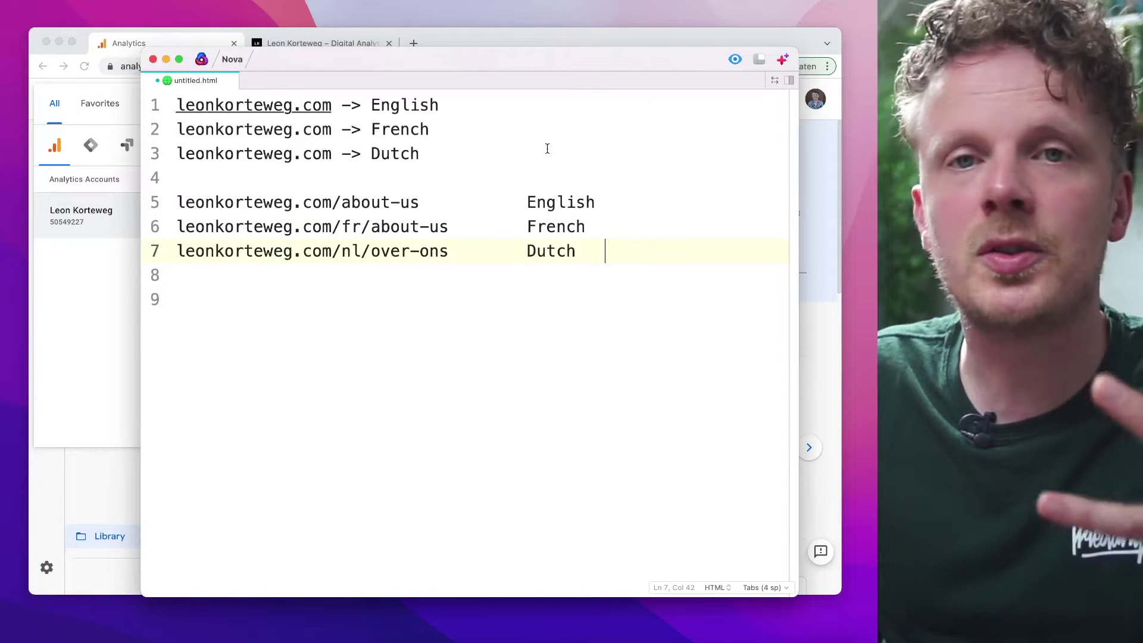
# Add the word Total after each of the English, French and Dutch labels
pyautogui.press('Left')
pyautogui.press('Left')
pyautogui.press('Left')
pyautogui.press('Left')
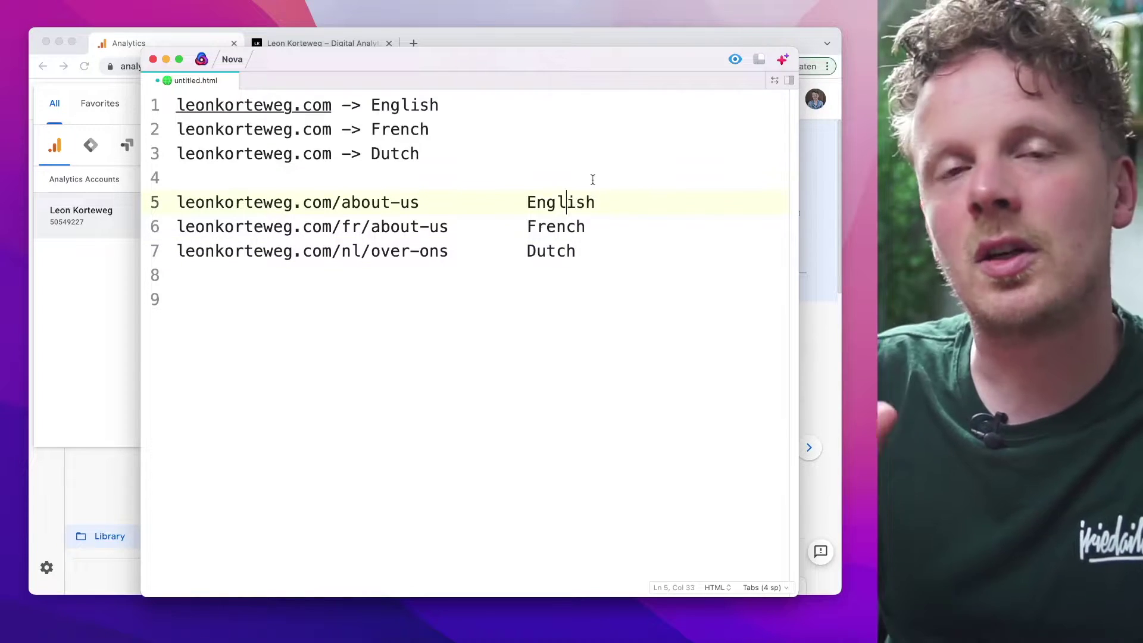
pyautogui.hotkey('shift', 'alt', 'Left')
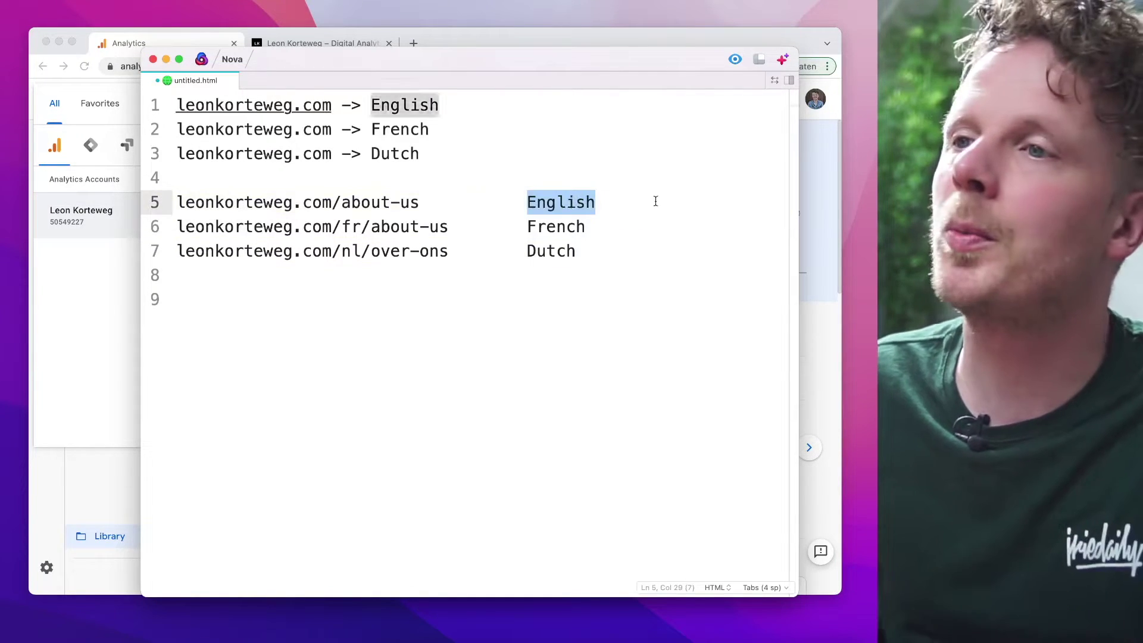
pyautogui.click(653, 199)
pyautogui.write('Tot')
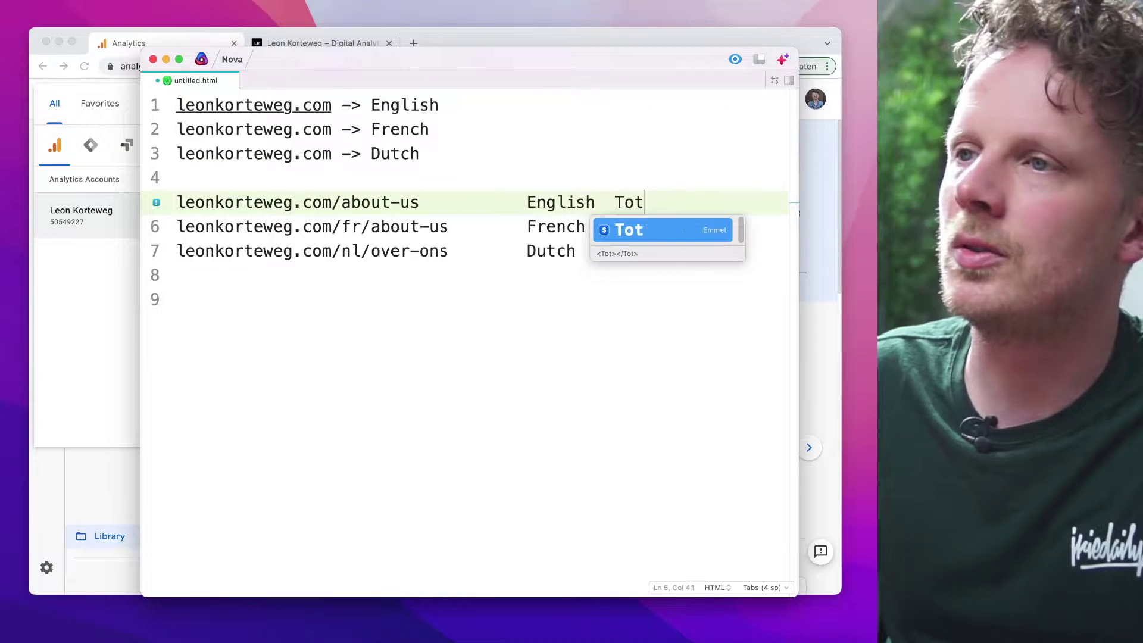
pyautogui.write('al')
pyautogui.click(647, 228)
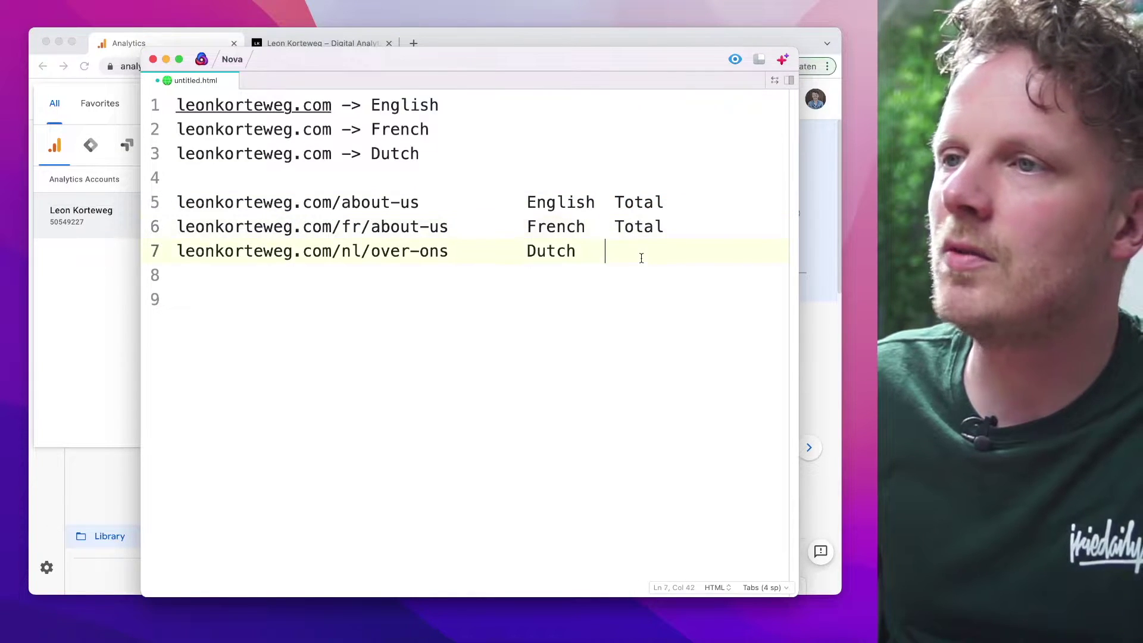
# Highlight the English and Total labels in the first URL line, and undo the language and Total labels on all three lines
pyautogui.doubleClick(560, 202)
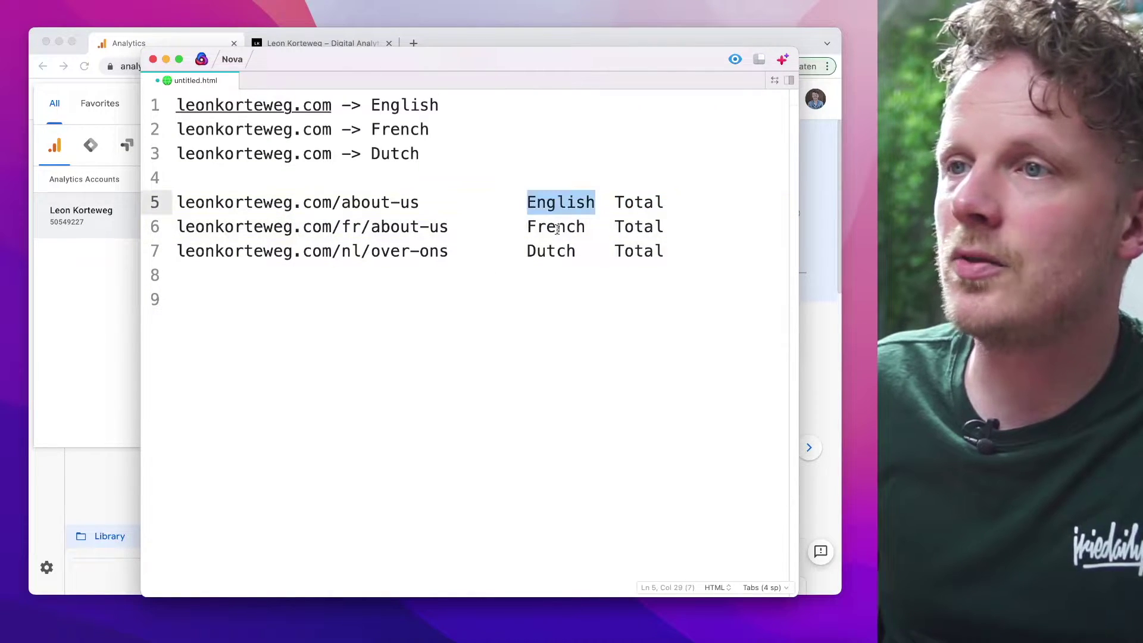
pyautogui.doubleClick(631, 206)
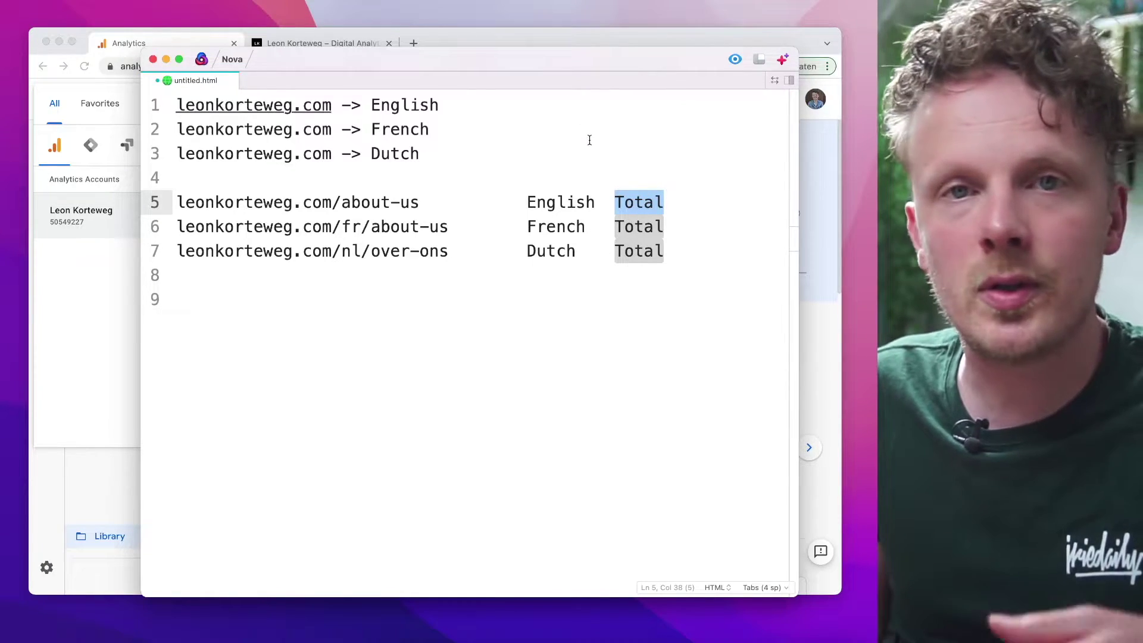
pyautogui.click(566, 203)
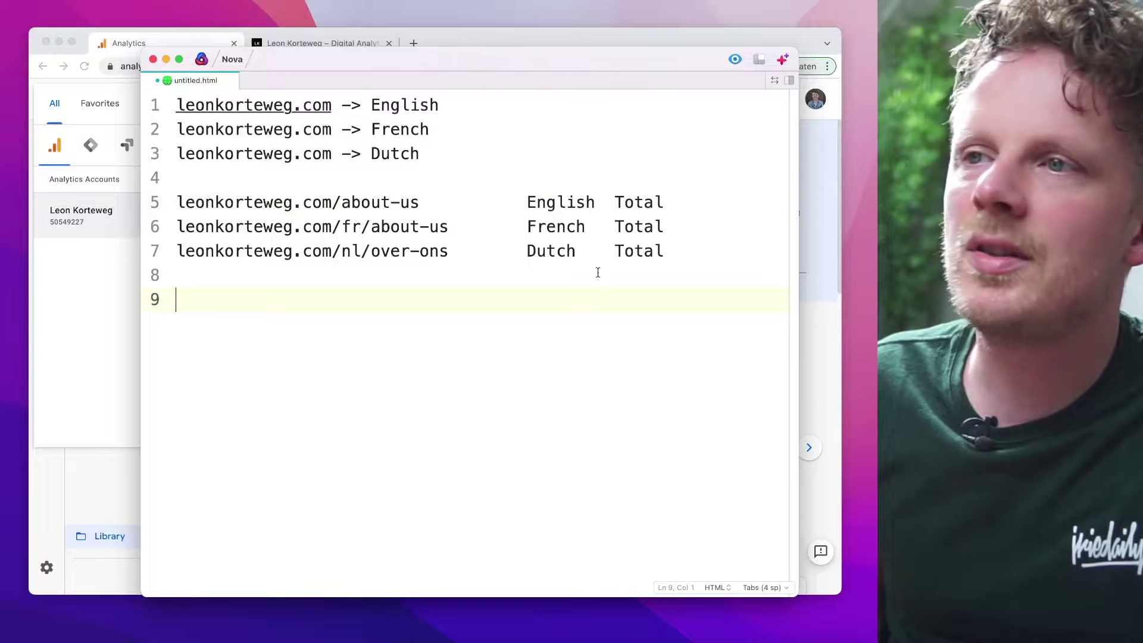
pyautogui.press('super+z')
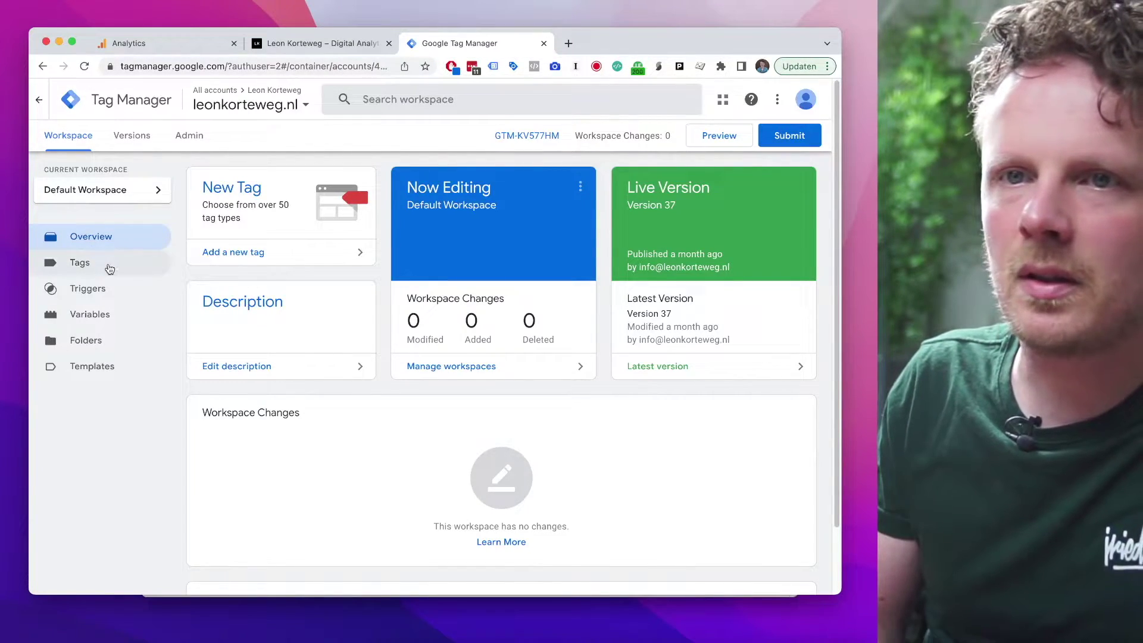
# Switch to Google Tag Manager and open the configuration of the 01.02 GA4 Config tag for editing
pyautogui.click(111, 262)
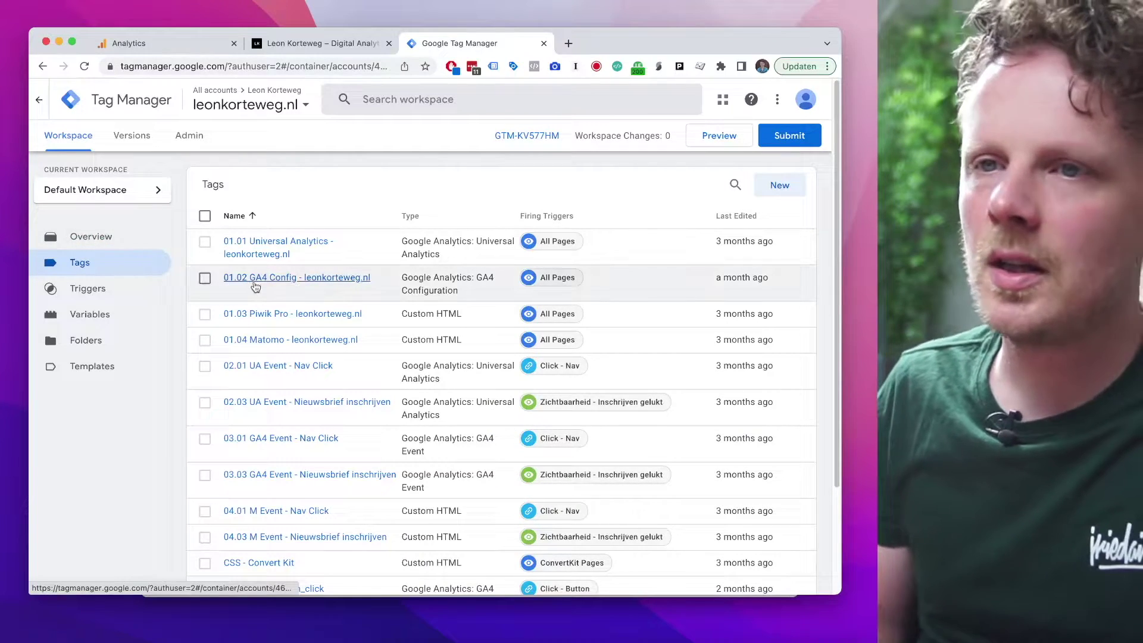
pyautogui.click(265, 284)
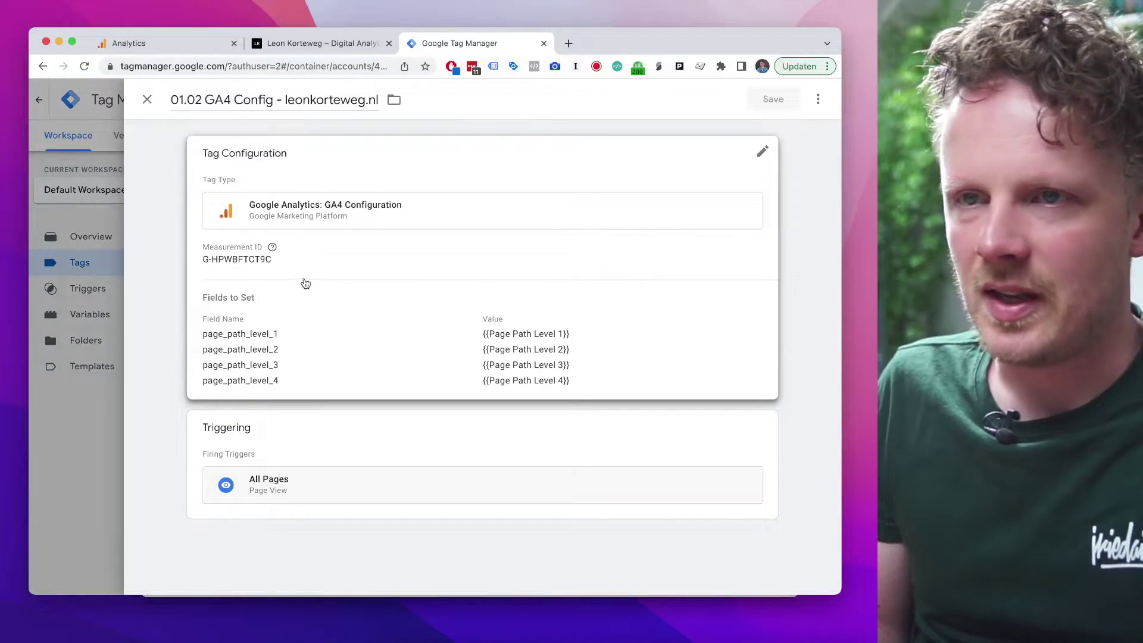
pyautogui.click(306, 284)
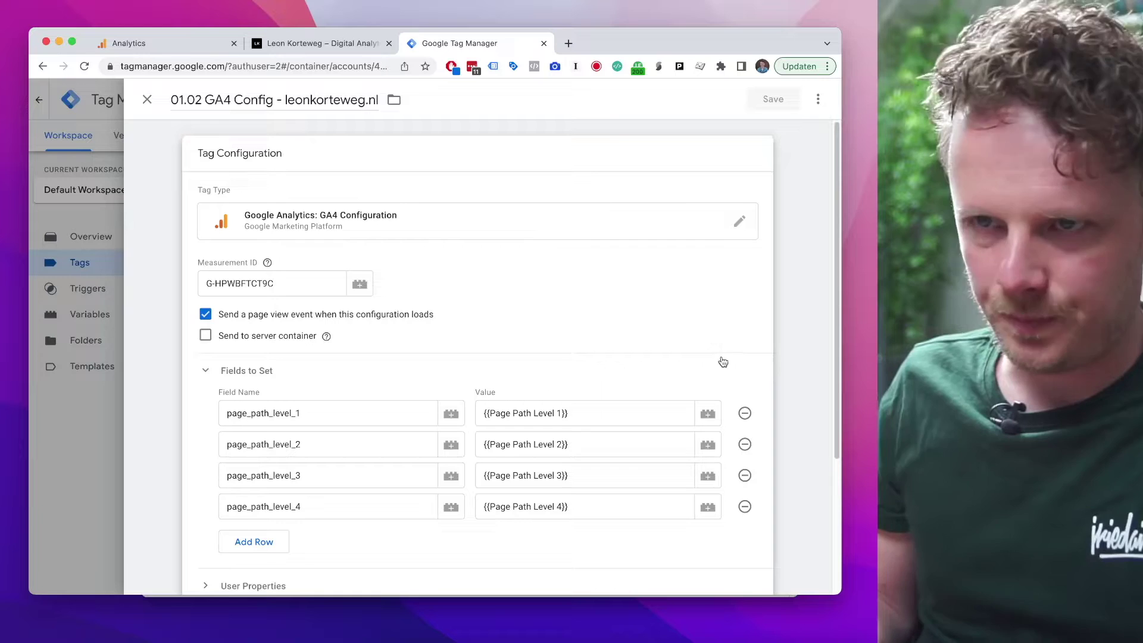
# Remove the four page_path_level rows from the tag's Fields to Set and collapse that section
pyautogui.scroll(-2, 722, 334)
pyautogui.click(744, 376)
pyautogui.click(745, 376)
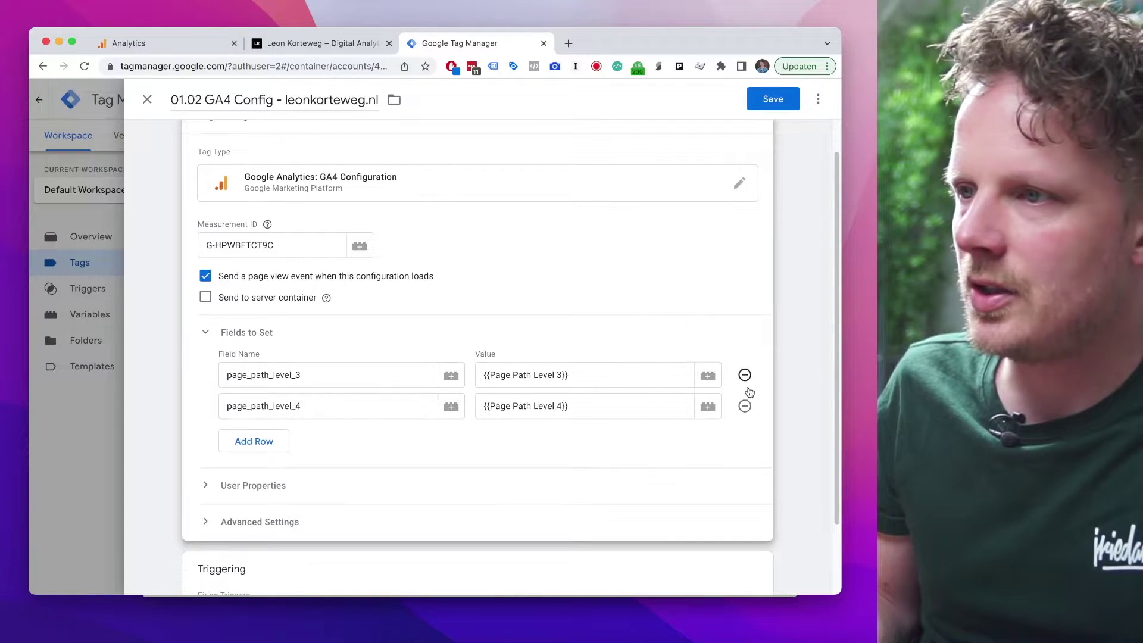
pyautogui.click(744, 376)
pyautogui.click(745, 377)
pyautogui.click(226, 332)
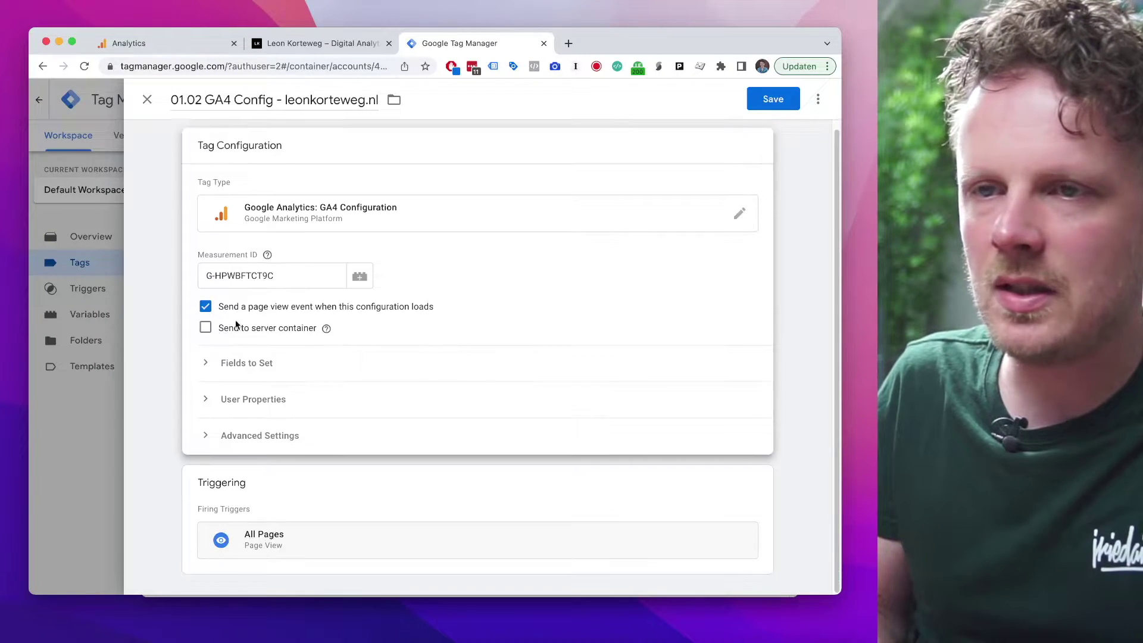
# Add a user property named site_language to the GA4 configuration tag
pyautogui.tripleClick(309, 276)
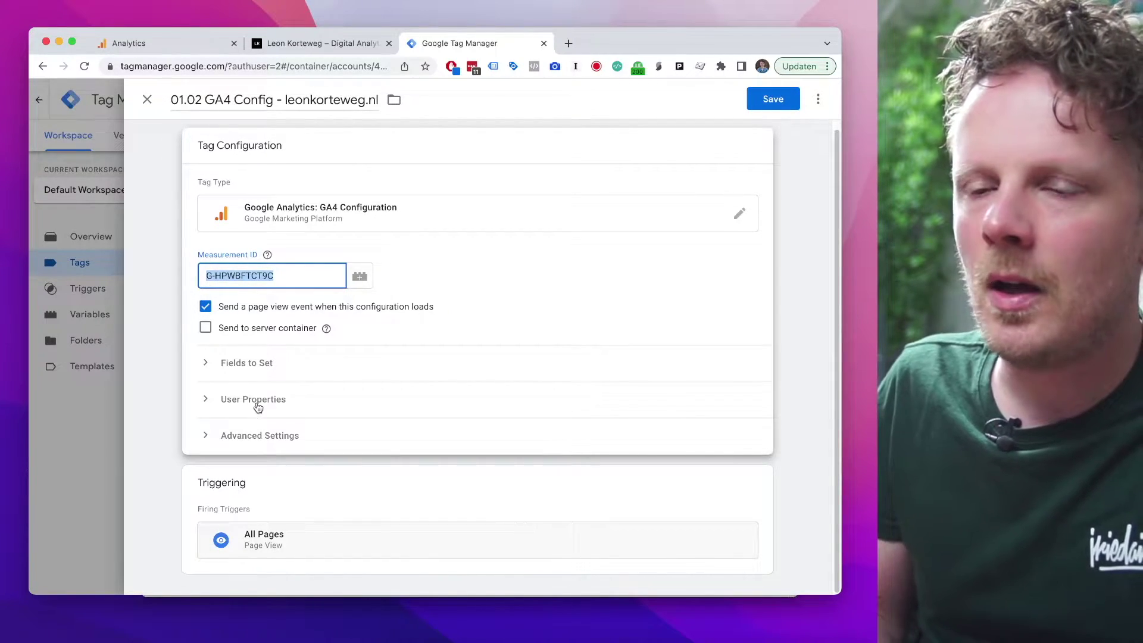
pyautogui.click(289, 400)
pyautogui.click(269, 445)
pyautogui.click(271, 444)
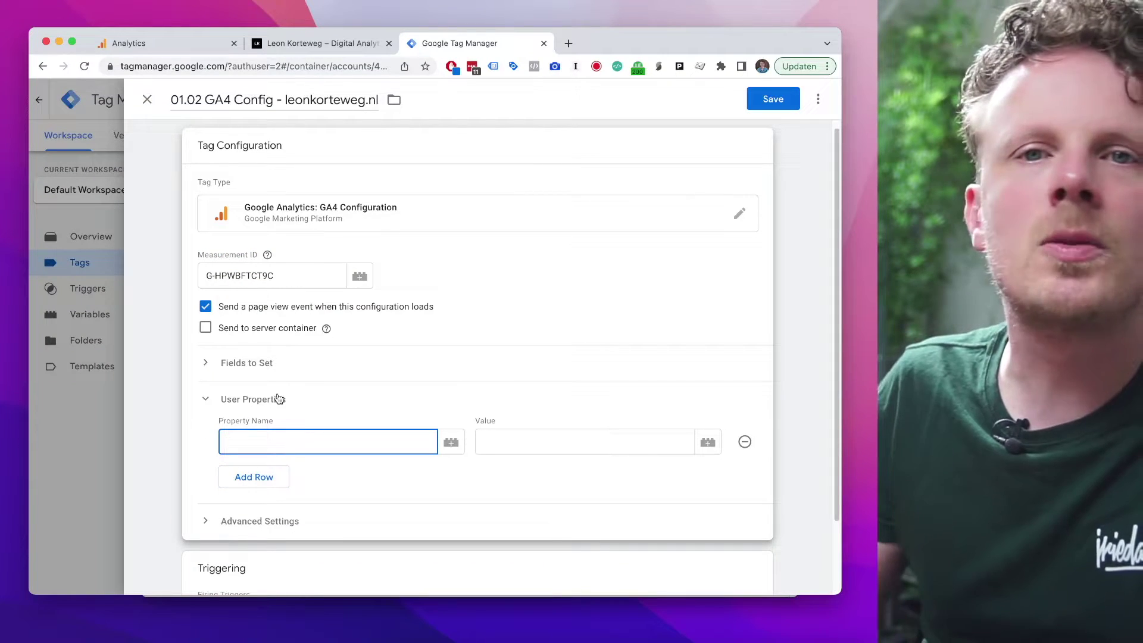
pyautogui.write('site_')
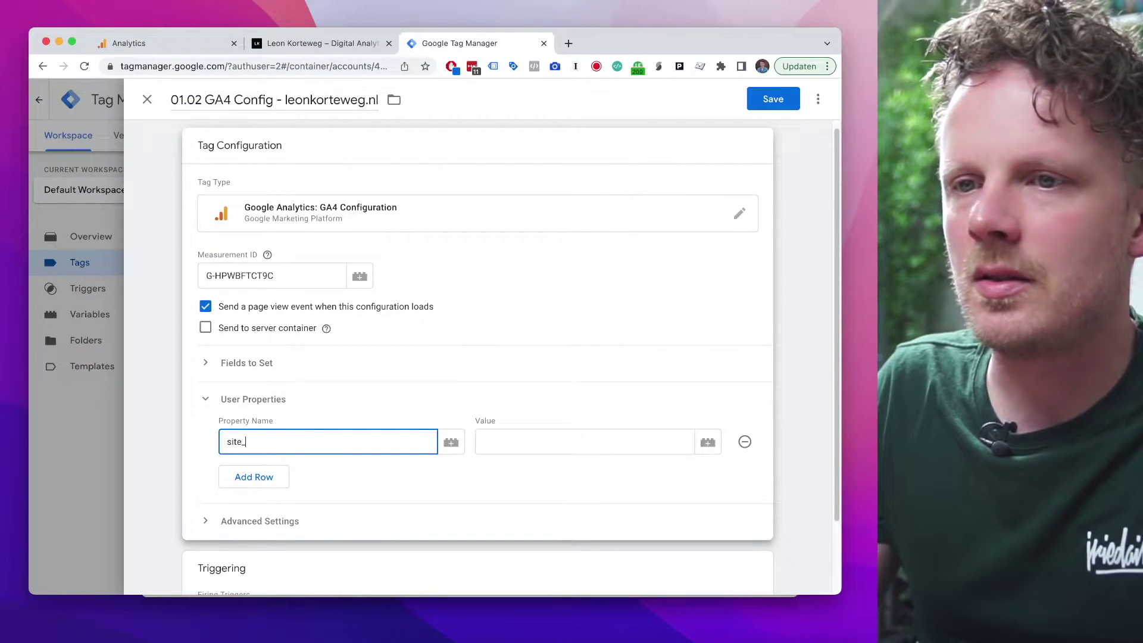
pyautogui.write('language')
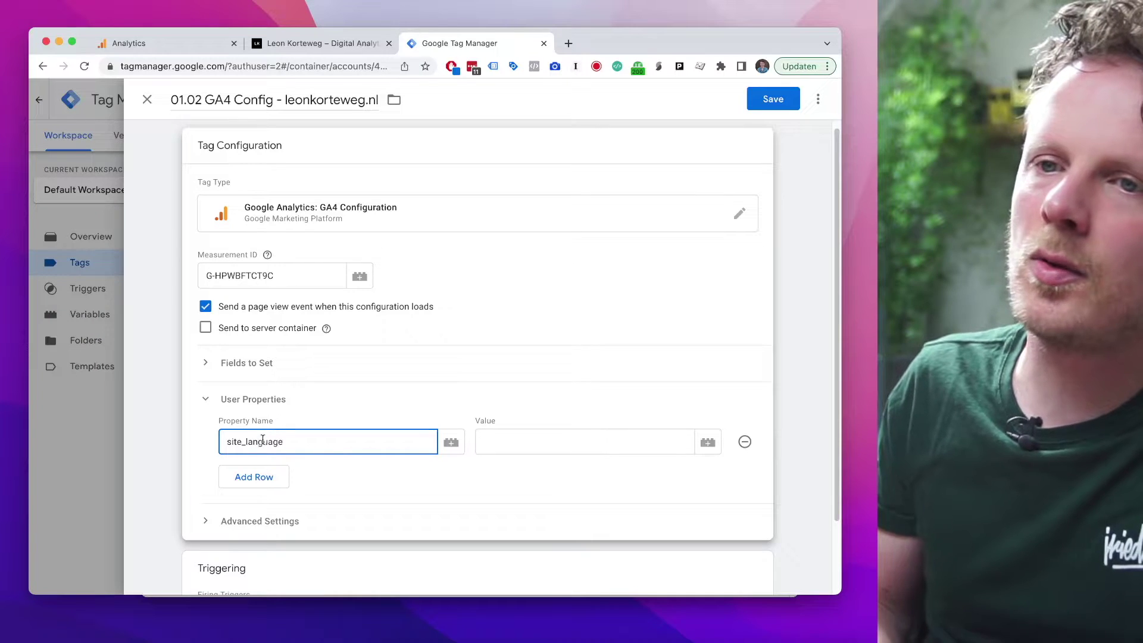
pyautogui.click(526, 441)
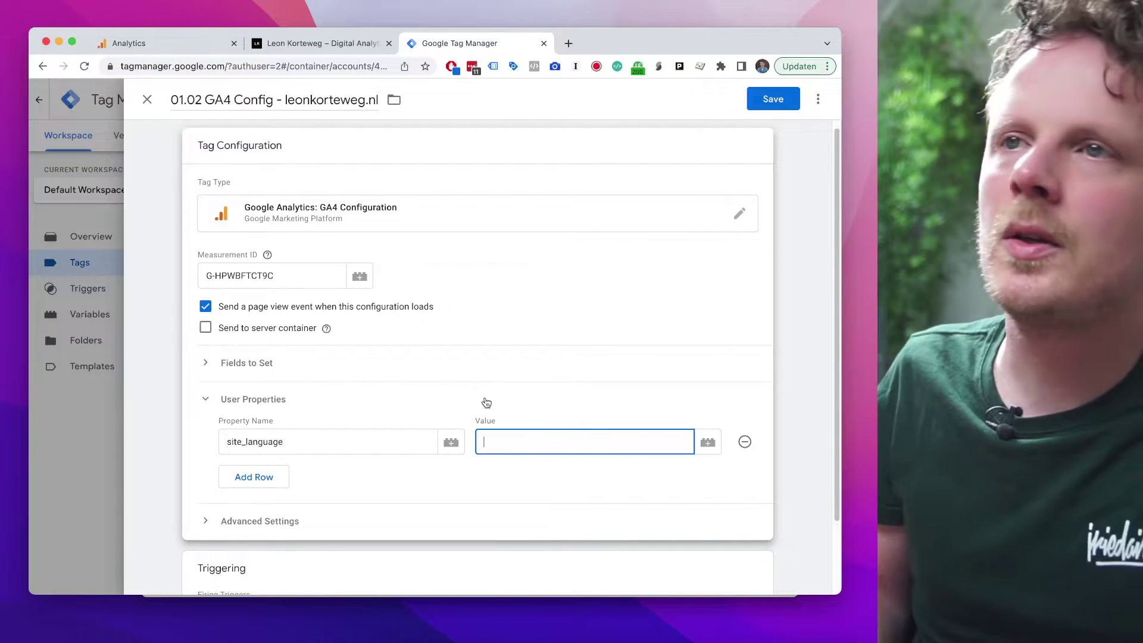
# Switch to Nova, highlight English, French and Dutch in the first three lines, and return to Tag Manager
pyautogui.press('super+Tab')
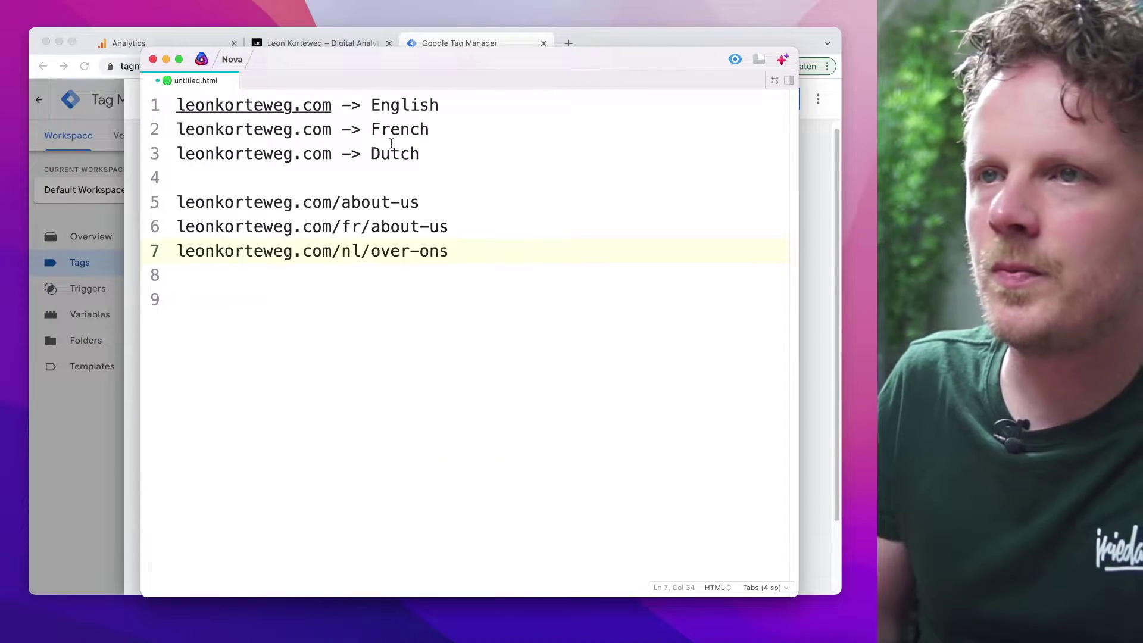
pyautogui.doubleClick(405, 105)
pyautogui.doubleClick(400, 130)
pyautogui.doubleClick(403, 154)
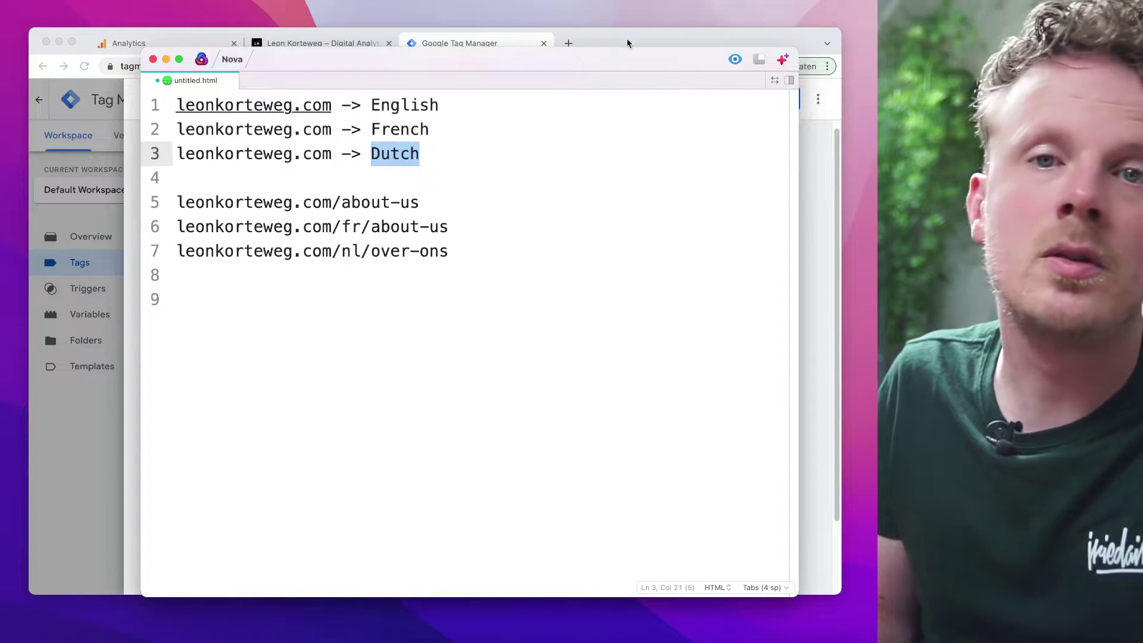
pyautogui.click(628, 43)
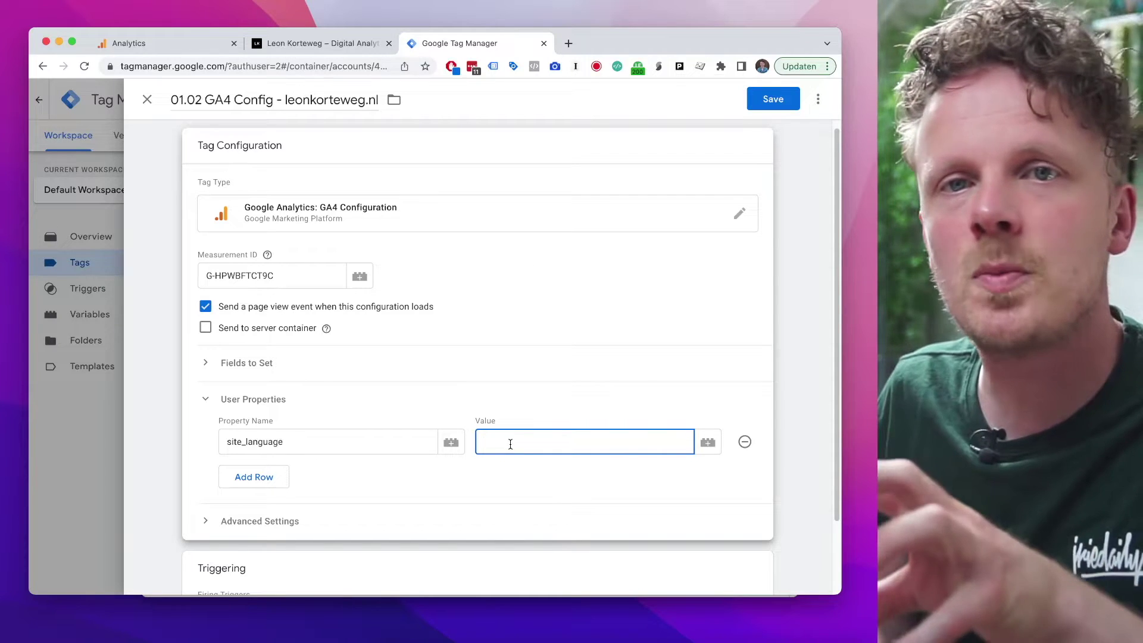
# Try Dutch and French as fixed values for site_language, clearing the value after each
pyautogui.write('Dutch')
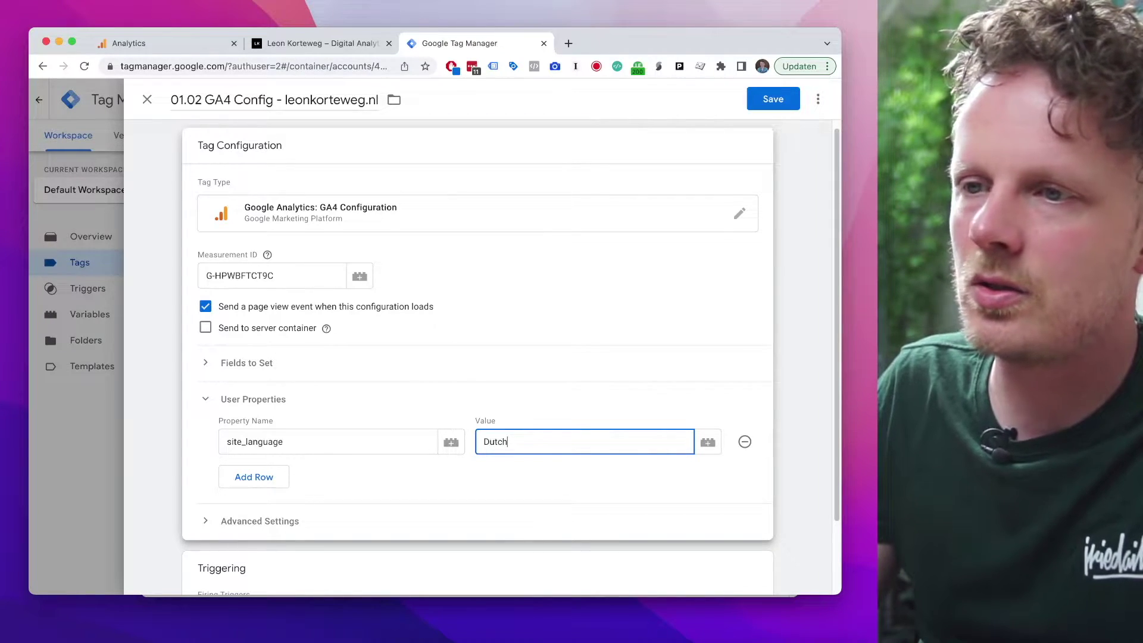
pyautogui.press('super+a')
pyautogui.press('BackSpace')
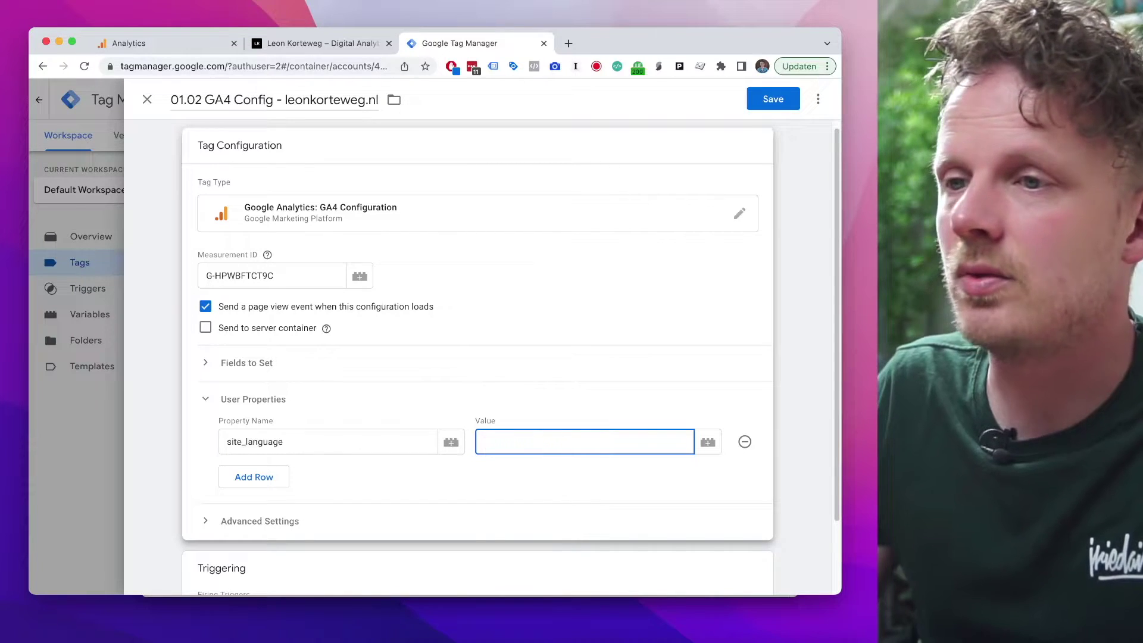
pyautogui.write('French')
pyautogui.press('super+a')
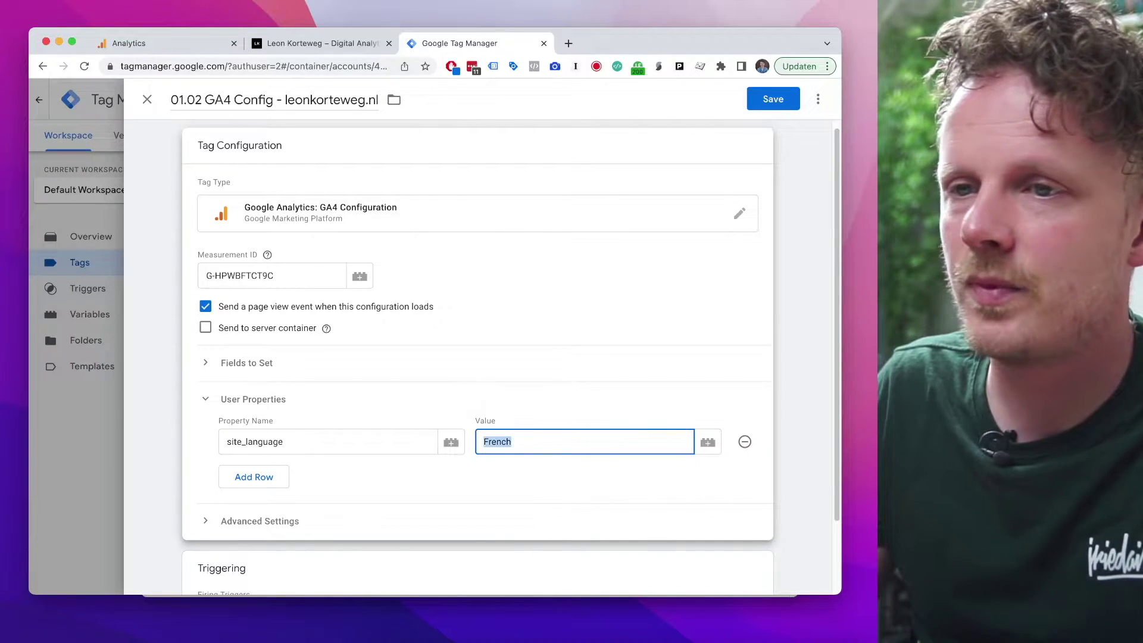
pyautogui.press('BackSpace')
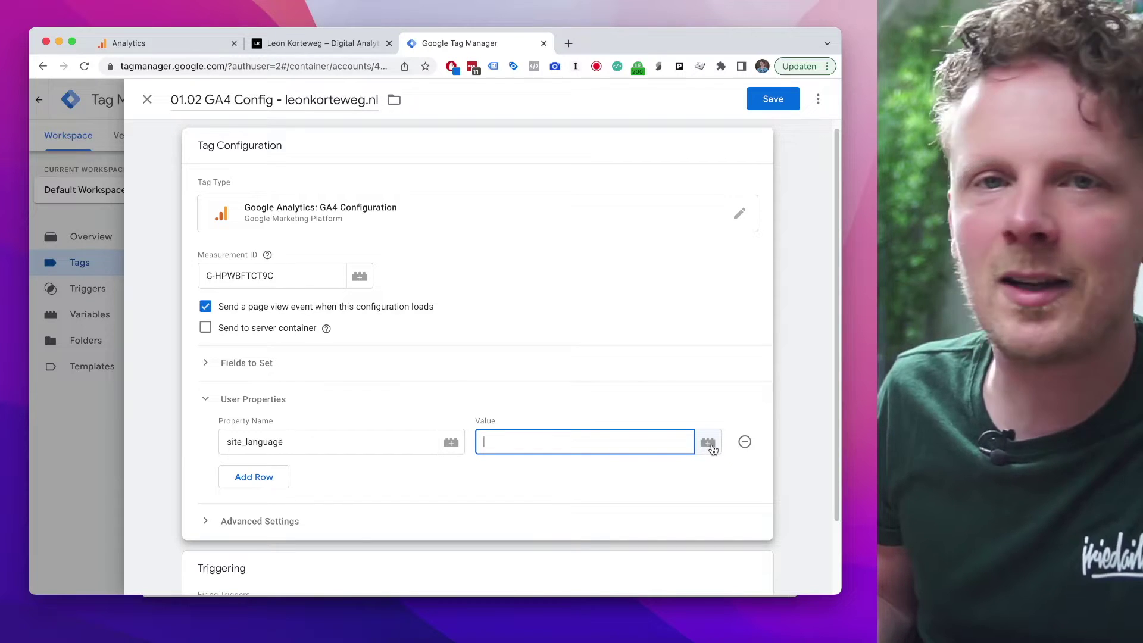
# Create a new variable for the site_language value and name it "Lookup - Site language"
pyautogui.click(708, 444)
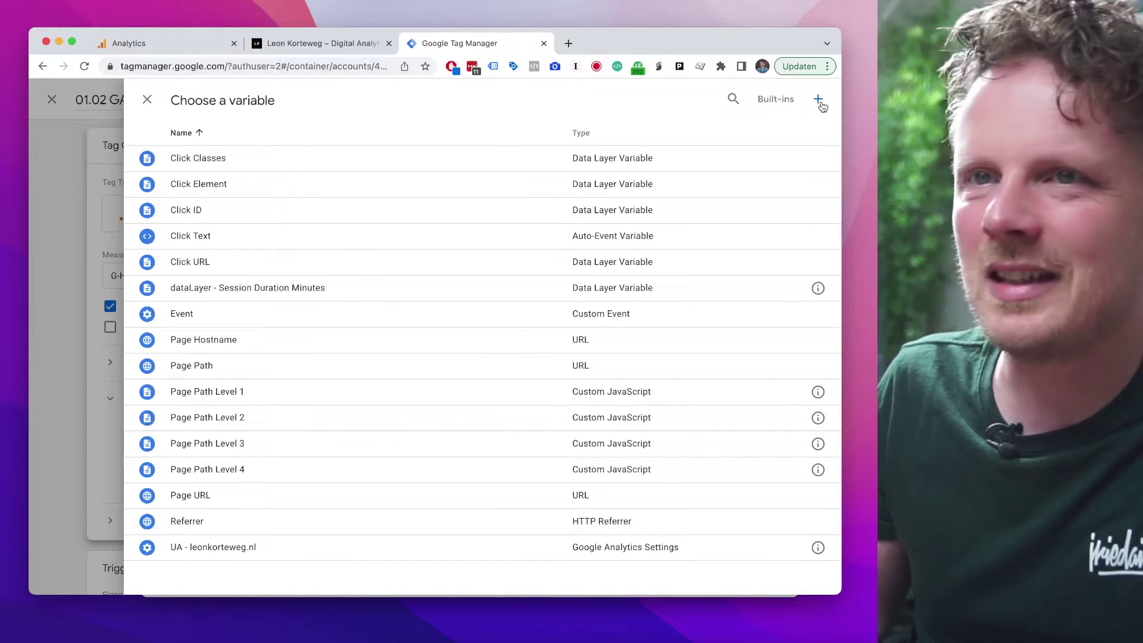
pyautogui.click(819, 100)
pyautogui.click(253, 95)
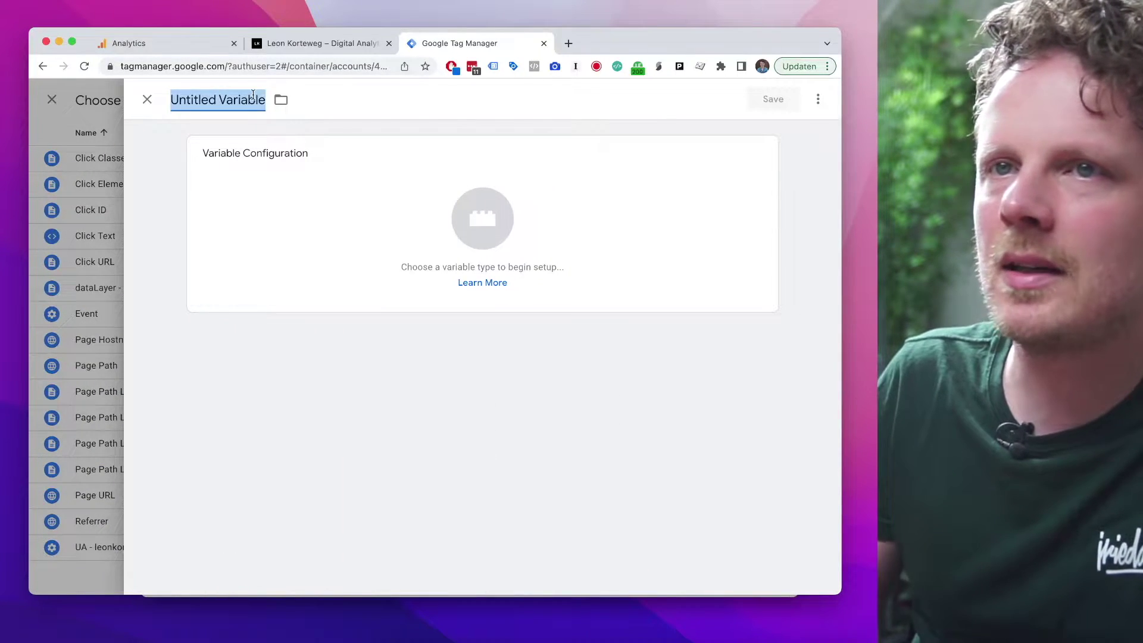
pyautogui.write('Site')
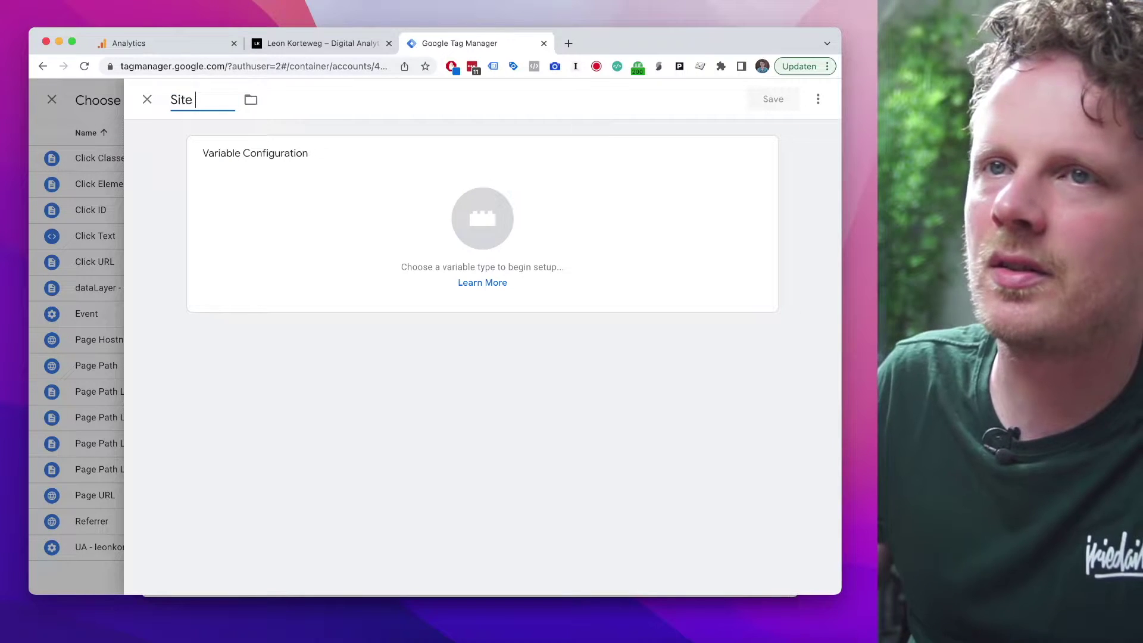
pyautogui.write(' languag')
pyautogui.press('BackSpace')
pyautogui.write('age')
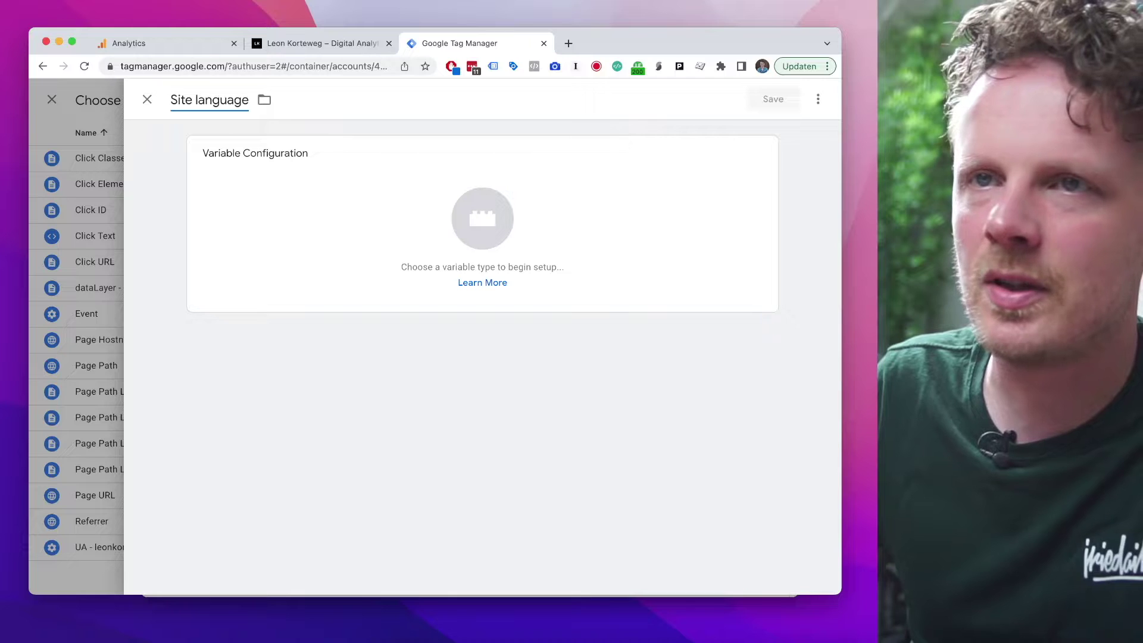
pyautogui.write('Look')
pyautogui.write('up -')
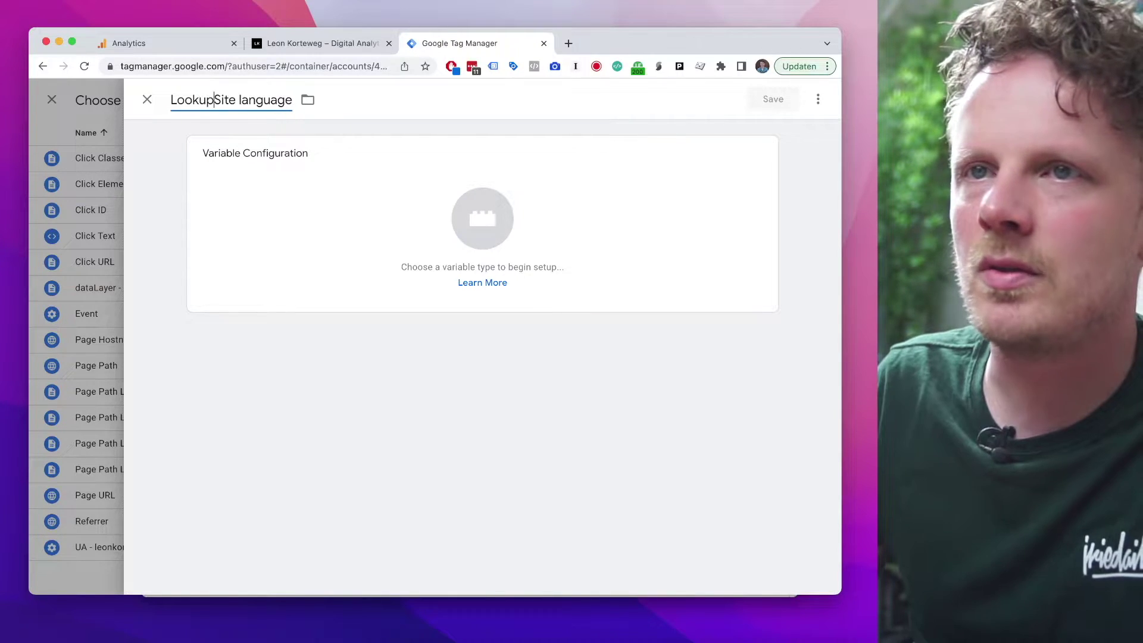
# Make the variable a RegEx Table with {{Page Path}} as its input variable
pyautogui.click(362, 200)
pyautogui.click(355, 220)
pyautogui.click(340, 213)
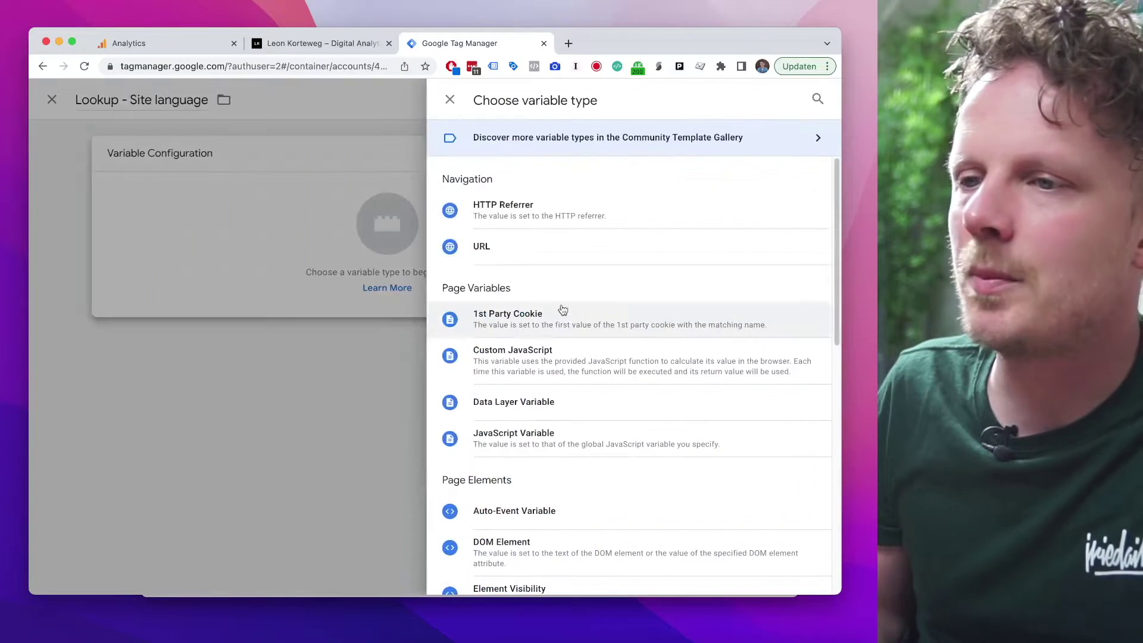
pyautogui.scroll(-10, 563, 302)
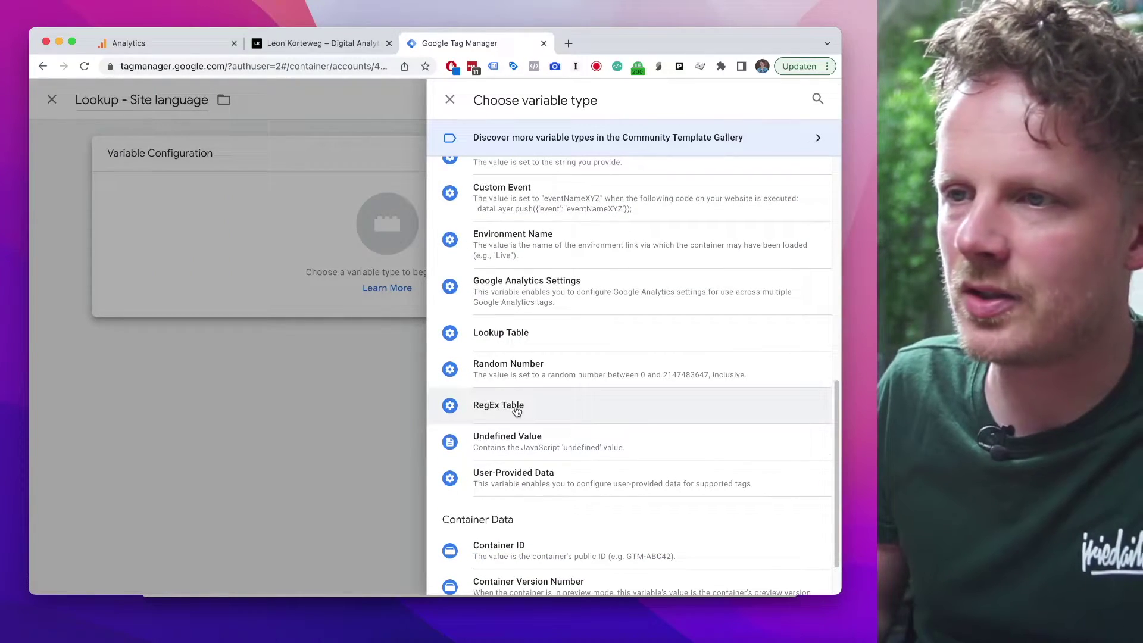
pyautogui.click(539, 413)
pyautogui.click(319, 283)
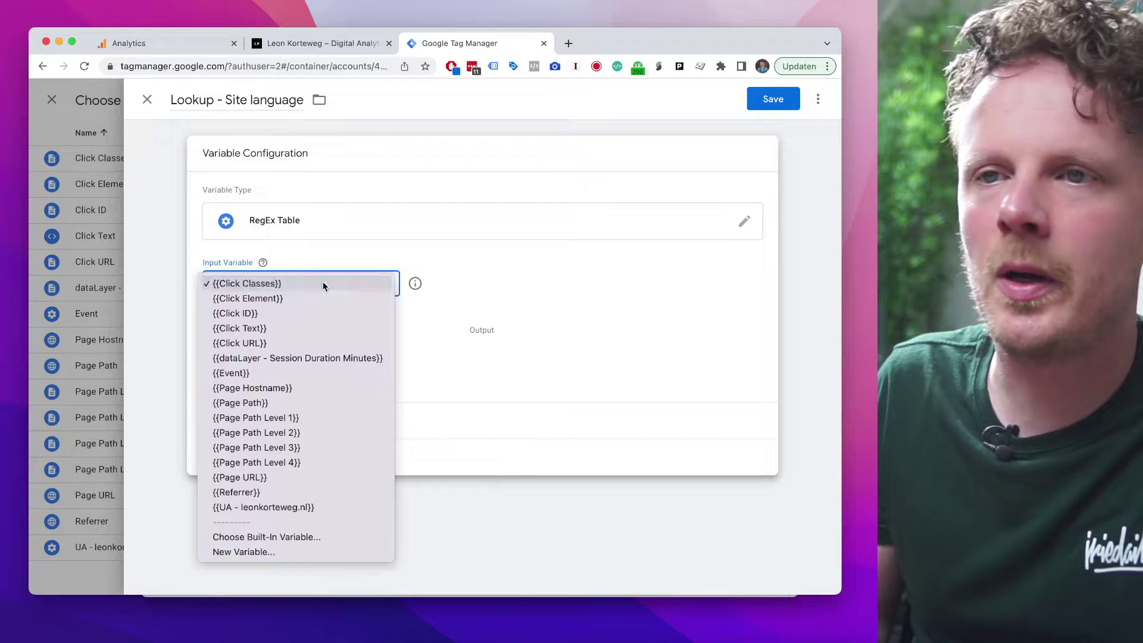
pyautogui.click(275, 405)
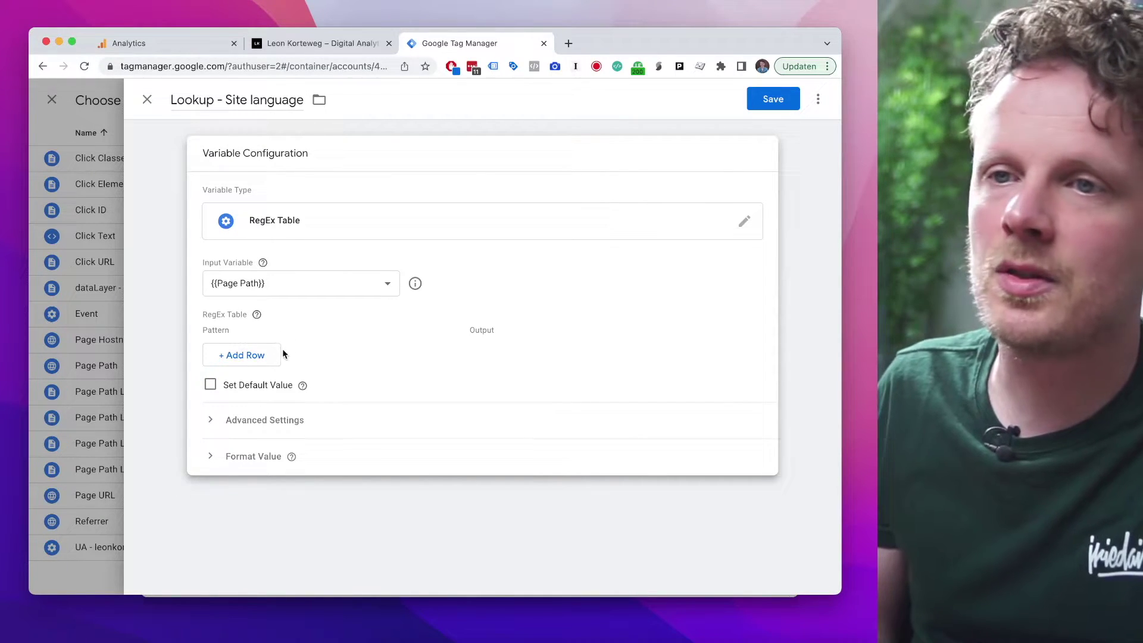
# Enable a default value for the RegEx table and set it to English, copied from line 1 in Nova
pyautogui.click(210, 384)
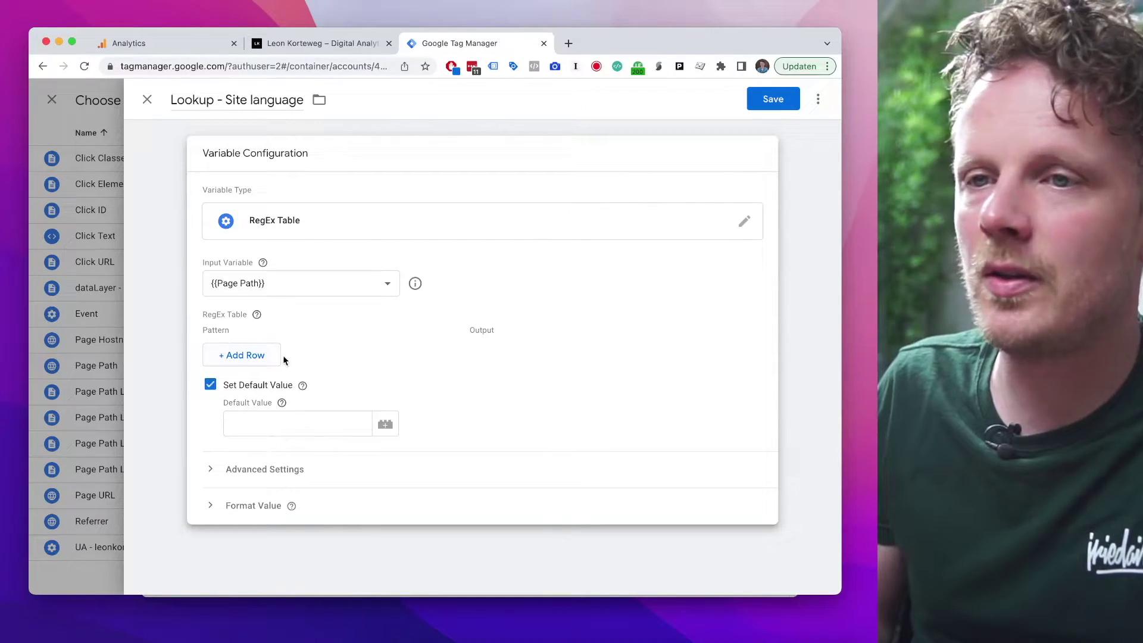
pyautogui.click(475, 620)
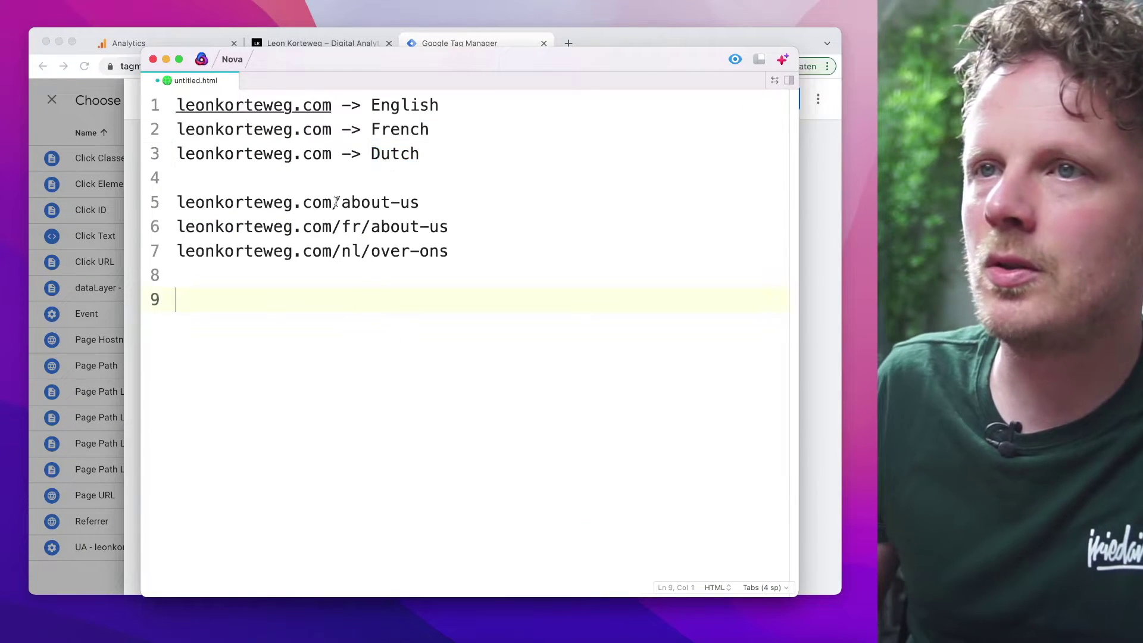
pyautogui.moveTo(220, 205); pyautogui.dragTo(327, 205)
pyautogui.doubleClick(405, 105)
pyautogui.press('super+c')
pyautogui.press('super+Tab')
pyautogui.click(316, 416)
pyautogui.press('super+v')
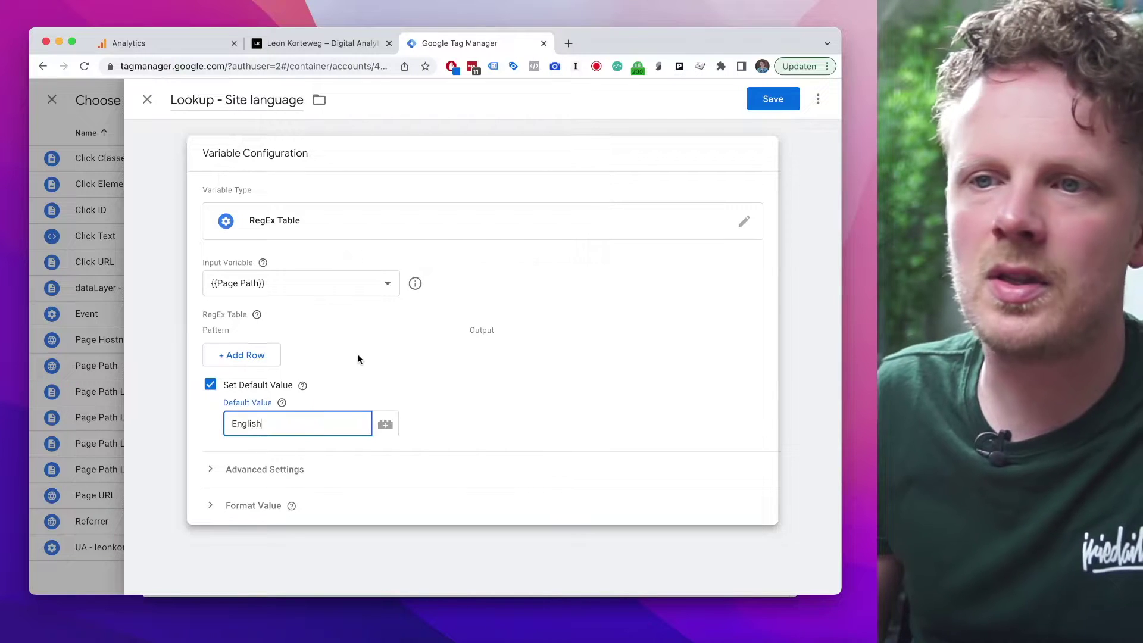
# Add two rows to the RegEx table and set the first row's output to French
pyautogui.click(234, 335)
pyautogui.click(283, 356)
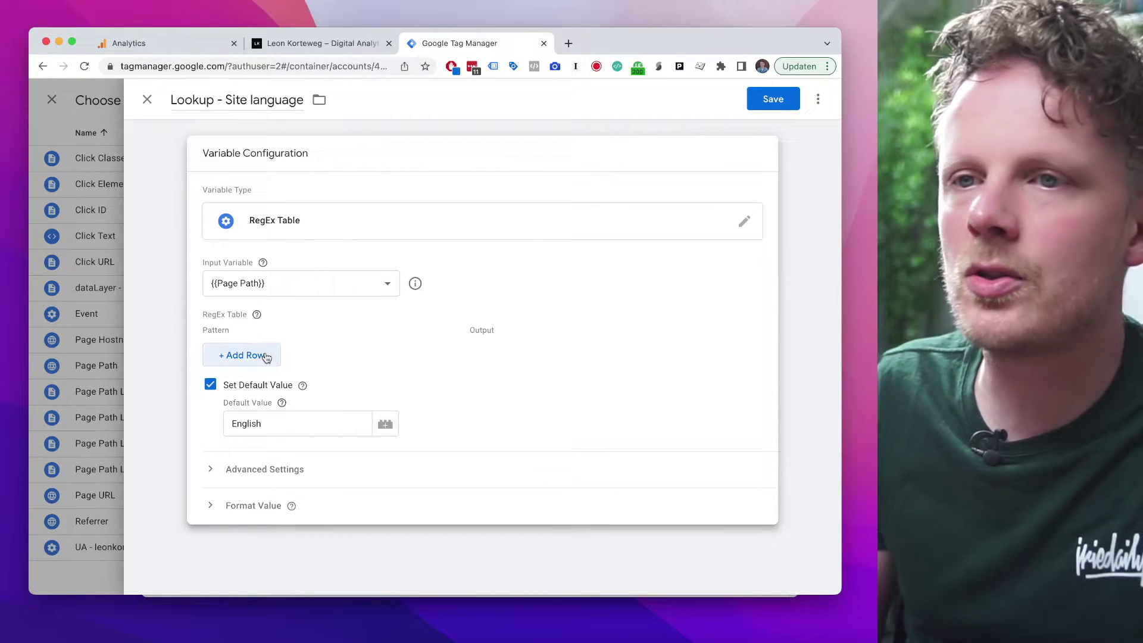
pyautogui.click(262, 384)
pyautogui.click(512, 351)
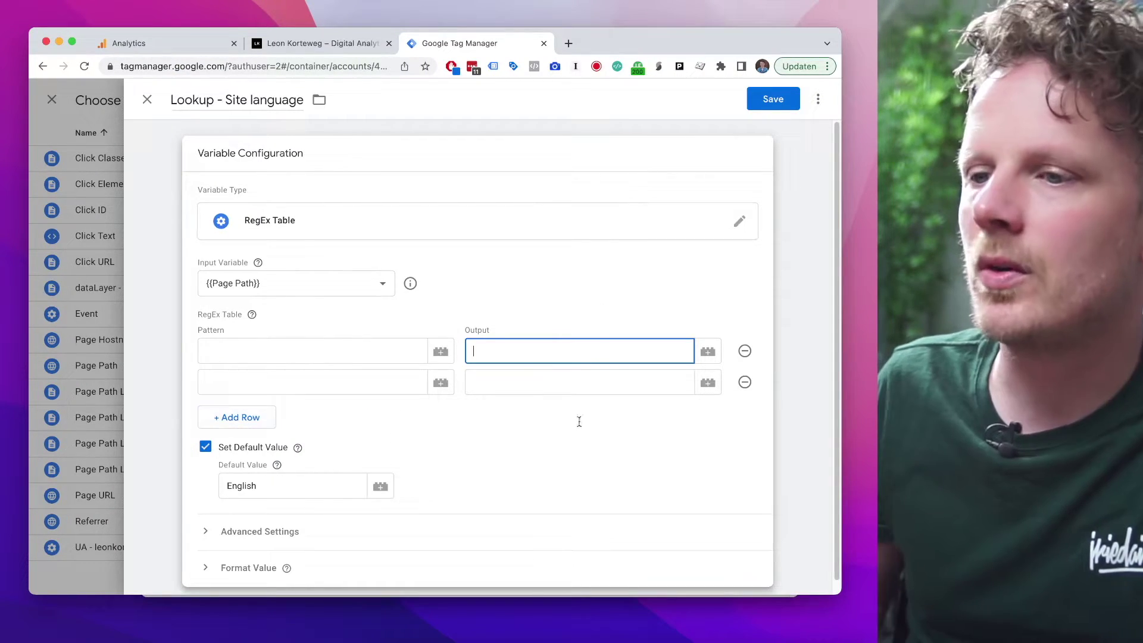
pyautogui.click(486, 634)
pyautogui.click(636, 40)
pyautogui.write('French')
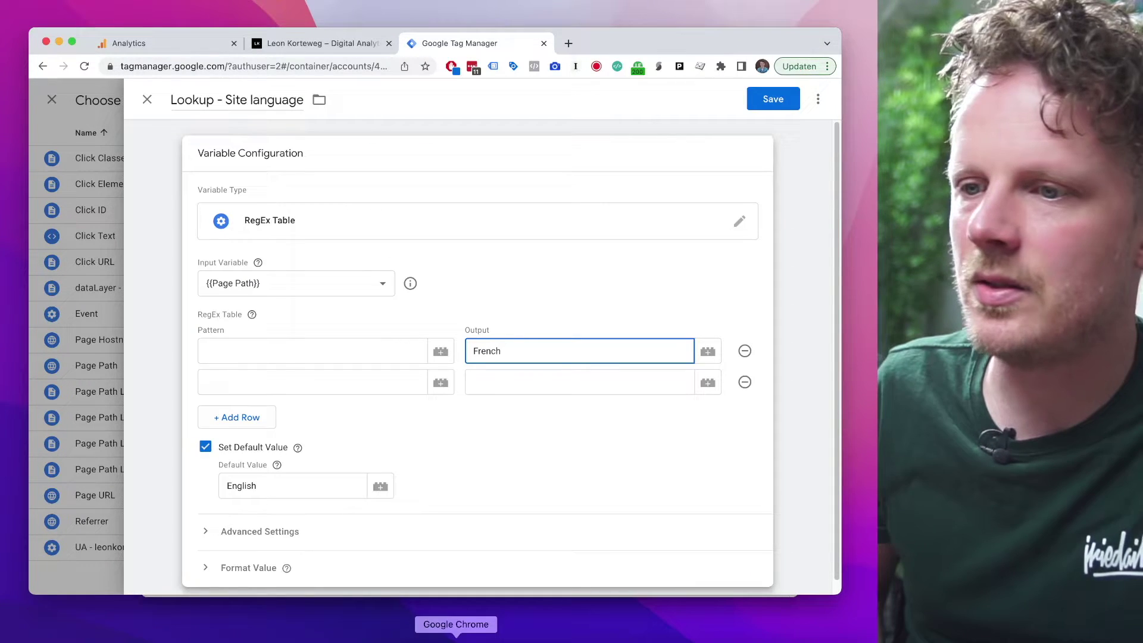
# Copy Dutch from line 3 in Nova and paste it as the second row's output in Tag Manager
pyautogui.click(485, 634)
pyautogui.doubleClick(402, 154)
pyautogui.press('super+c')
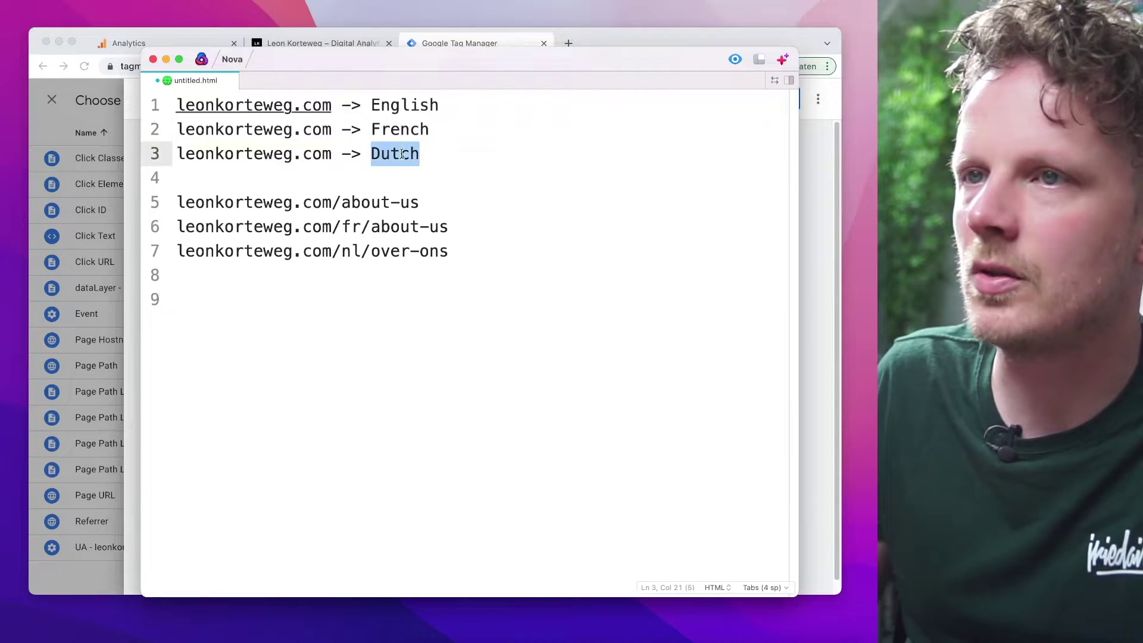
pyautogui.click(613, 40)
pyautogui.click(479, 375)
pyautogui.press('super+v')
# Copy /fr/ from the French URL in Nova and paste it as the French row's pattern in Tag Manager
pyautogui.click(486, 637)
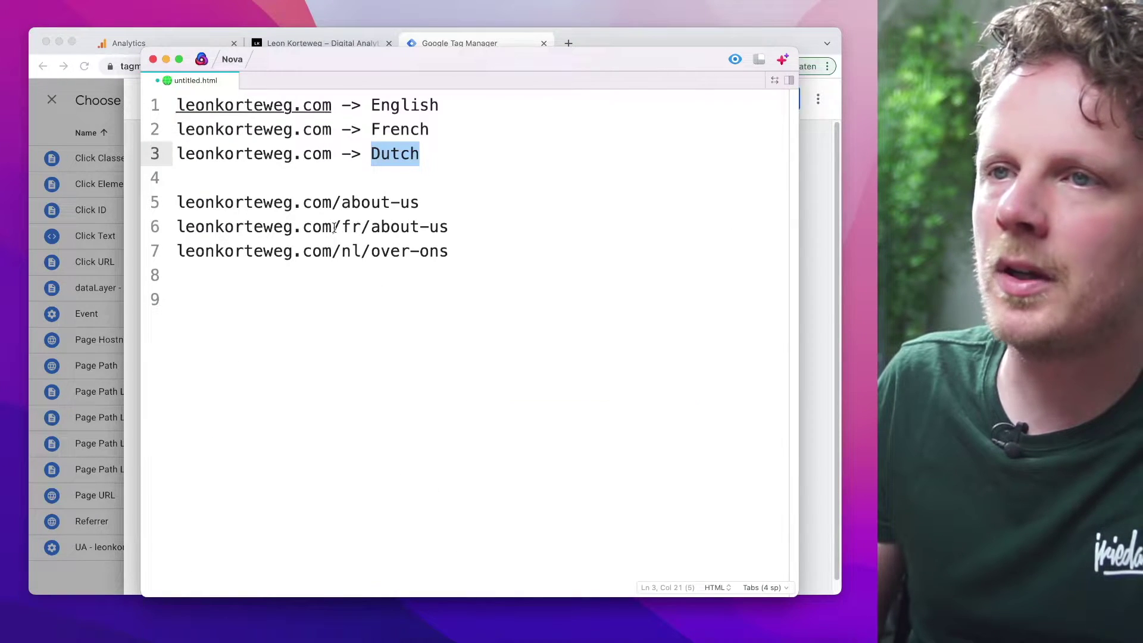
pyautogui.moveTo(334, 227); pyautogui.dragTo(365, 227)
pyautogui.press('super+c')
pyautogui.press('super+Tab')
pyautogui.press('super+v')
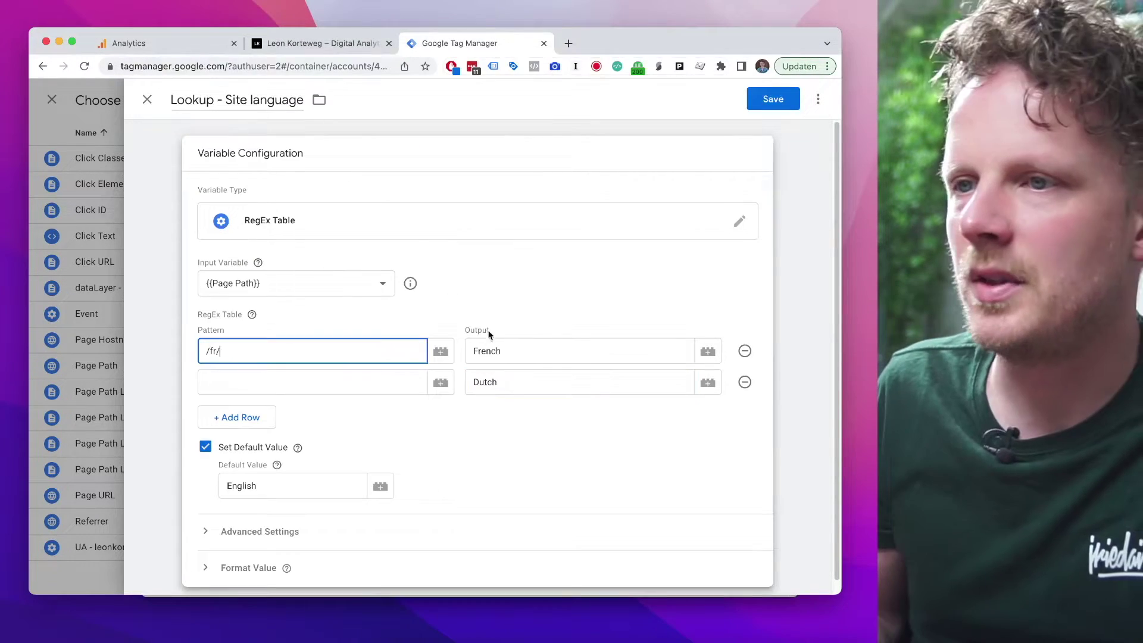
# Copy /nl/ from the Dutch URL in Nova and paste it as the Dutch row's pattern in Tag Manager
pyautogui.click(484, 636)
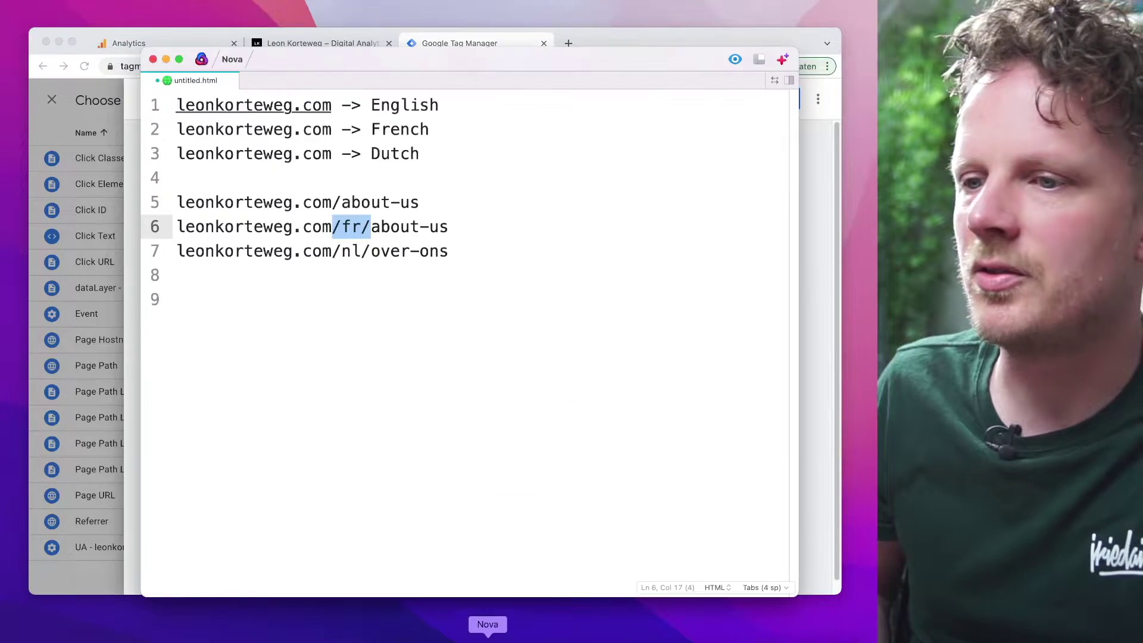
pyautogui.moveTo(369, 251); pyautogui.dragTo(339, 253)
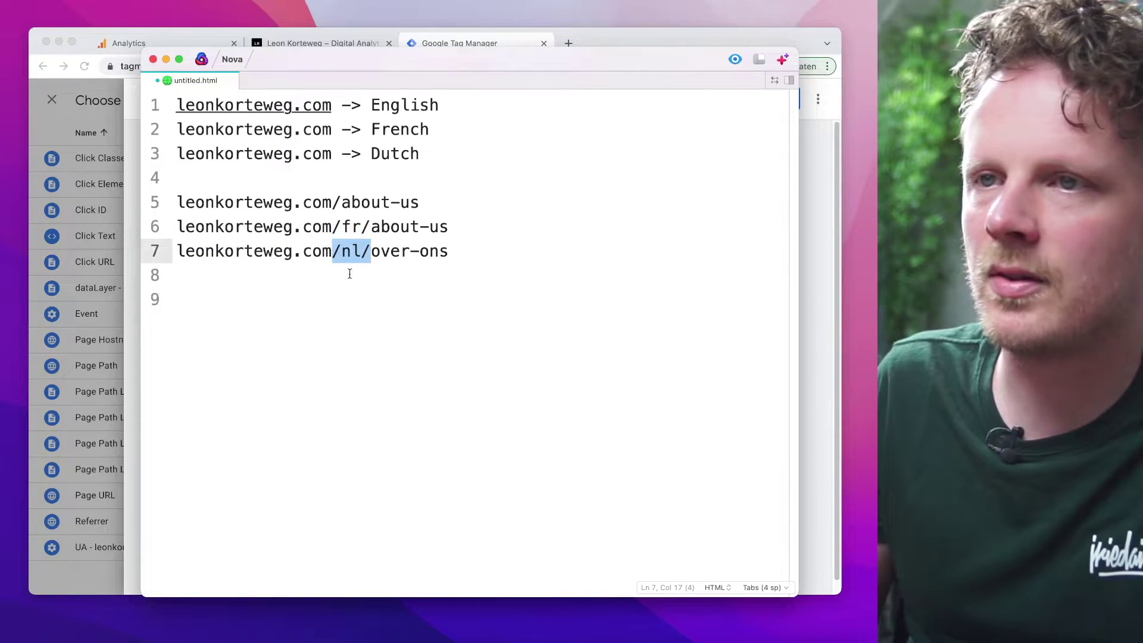
pyautogui.press('super+c')
pyautogui.press('super+Tab')
pyautogui.press('super+v')
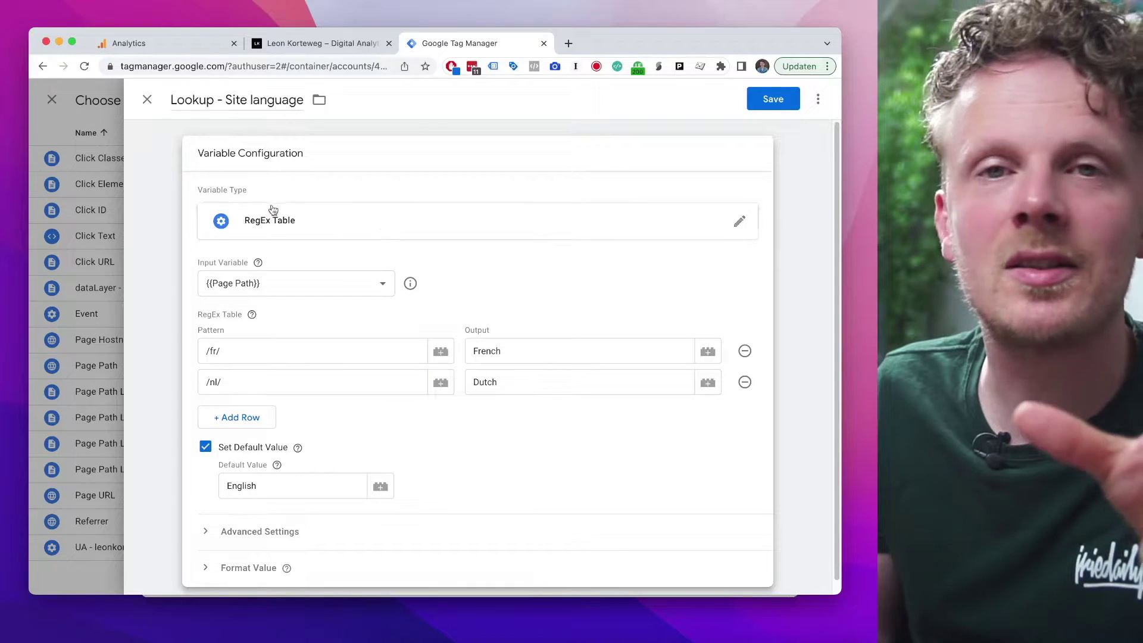
# Anchor both patterns to the start of the path with a caret, giving ^/fr/ and ^/nl/
pyautogui.tripleClick(237, 357)
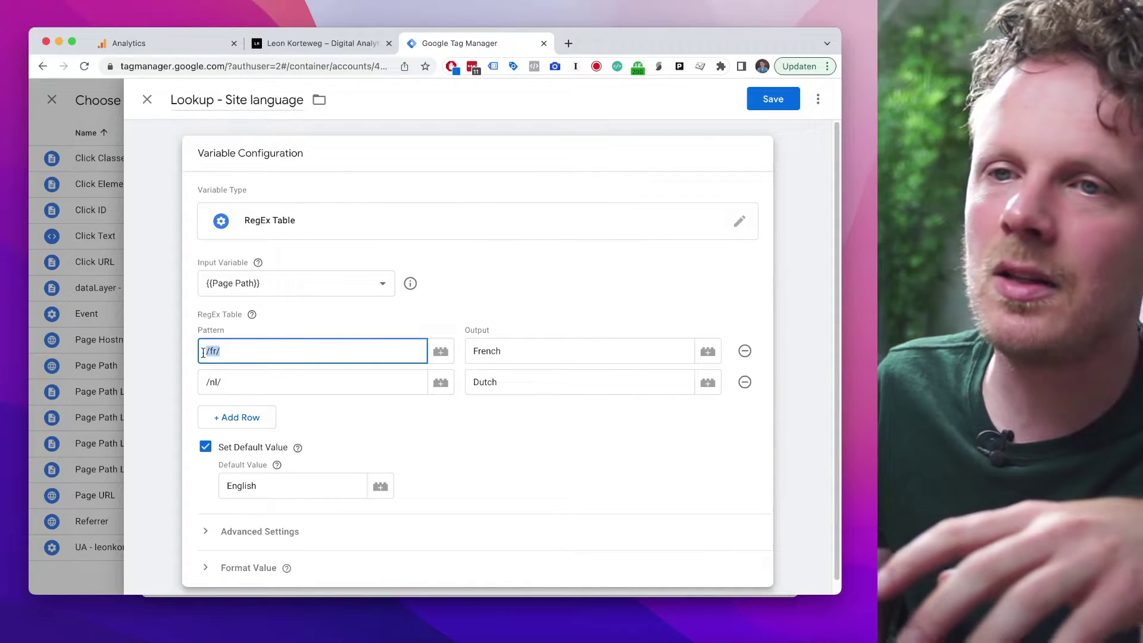
pyautogui.press('Left')
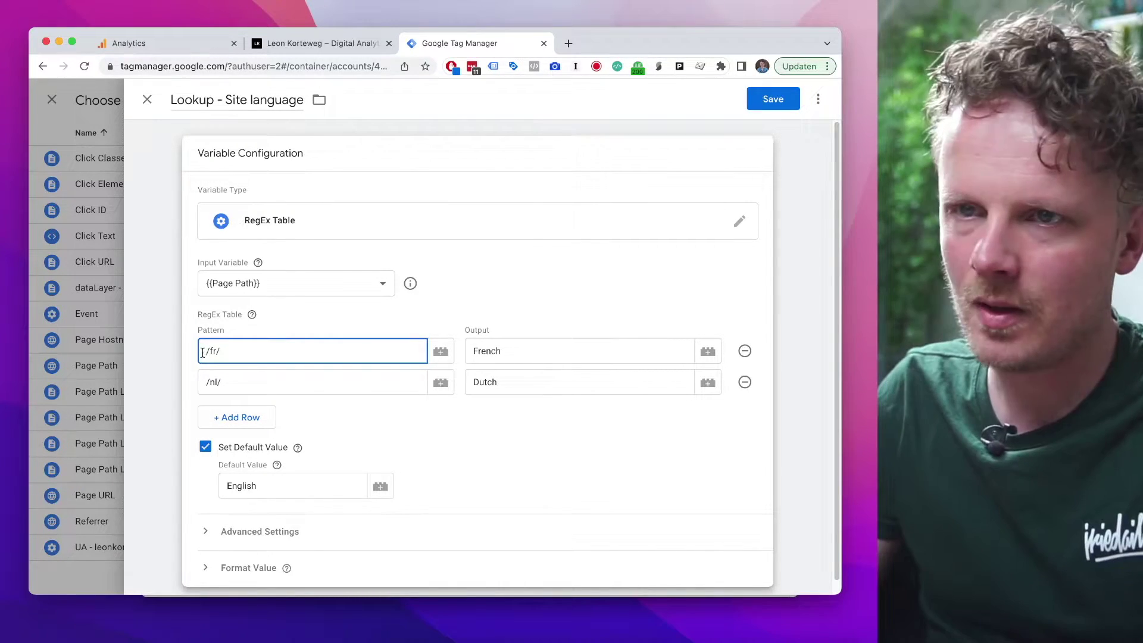
pyautogui.write('^')
pyautogui.click(238, 384)
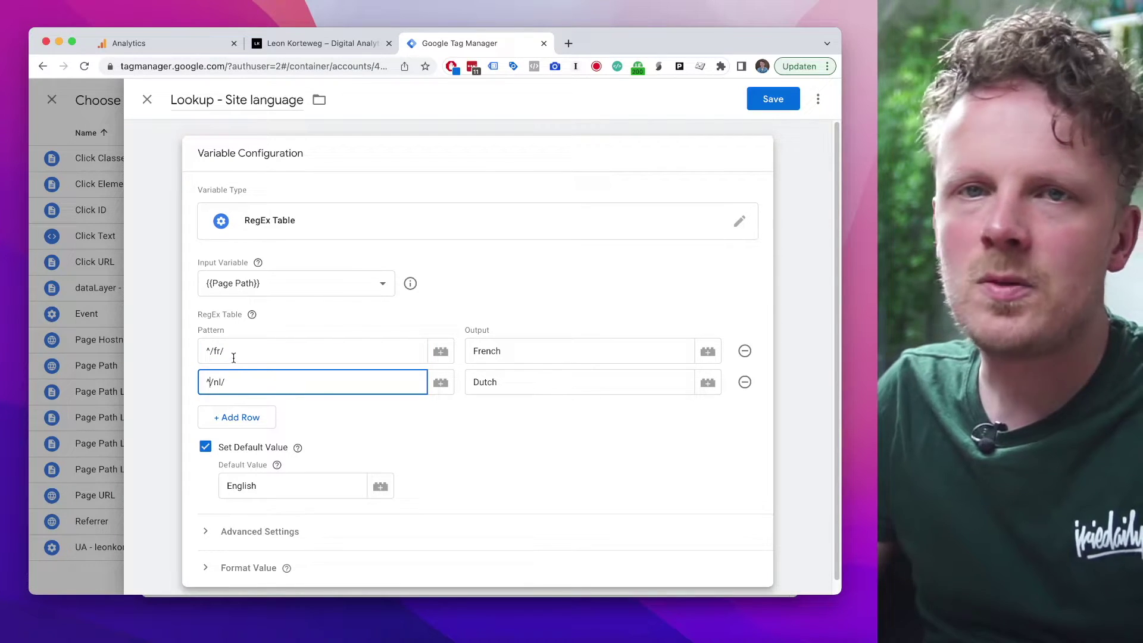
pyautogui.write('^')
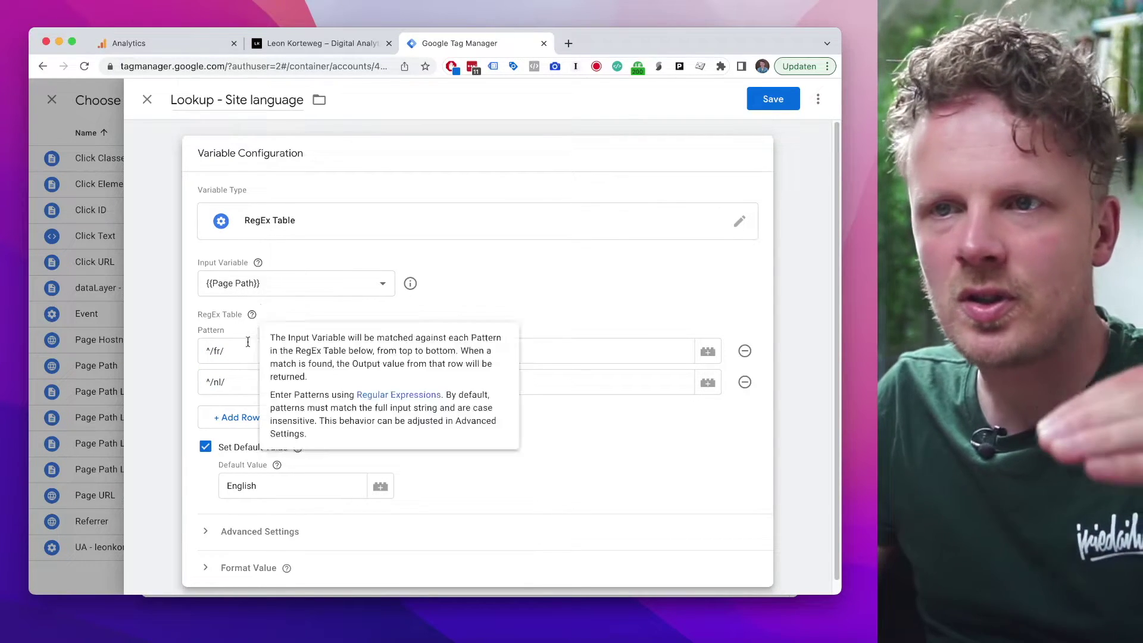
pyautogui.click(231, 354)
pyautogui.moveTo(226, 382); pyautogui.dragTo(217, 382)
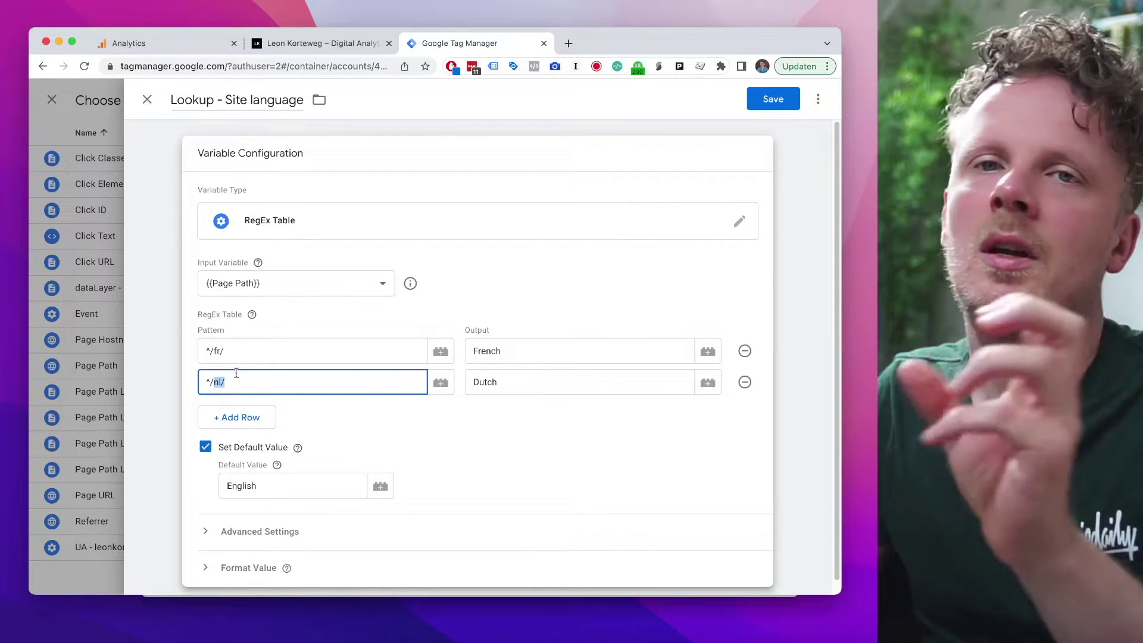
# Escape the slashes in both patterns with backslashes, giving ^\/fr\/ and ^\/nl\/
pyautogui.click(209, 351)
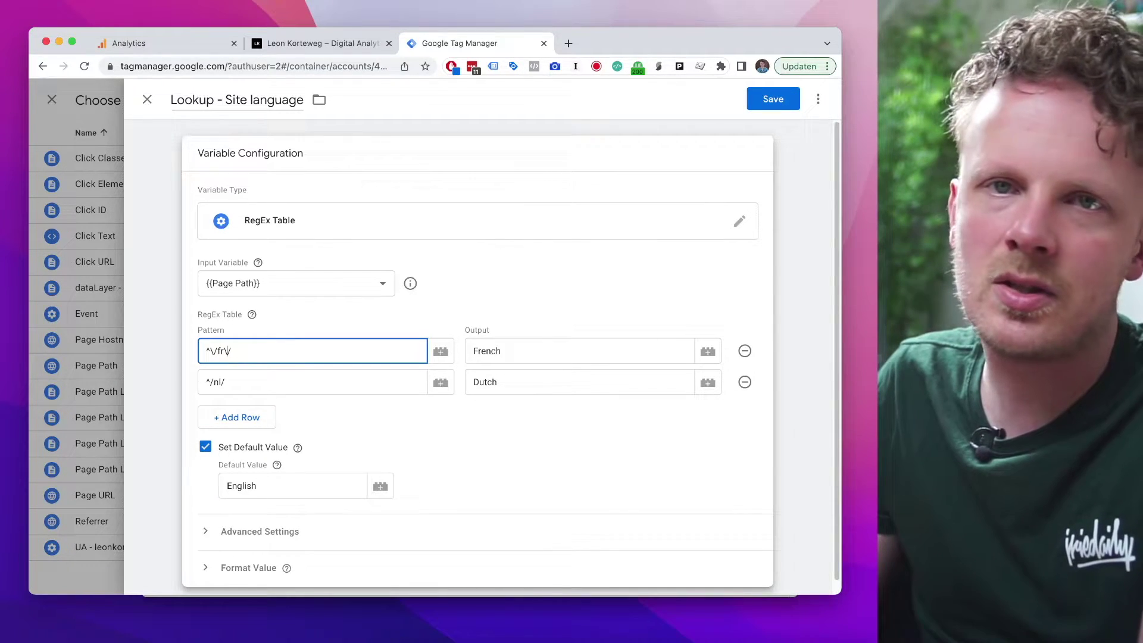
pyautogui.click(213, 382)
pyautogui.write('\\')
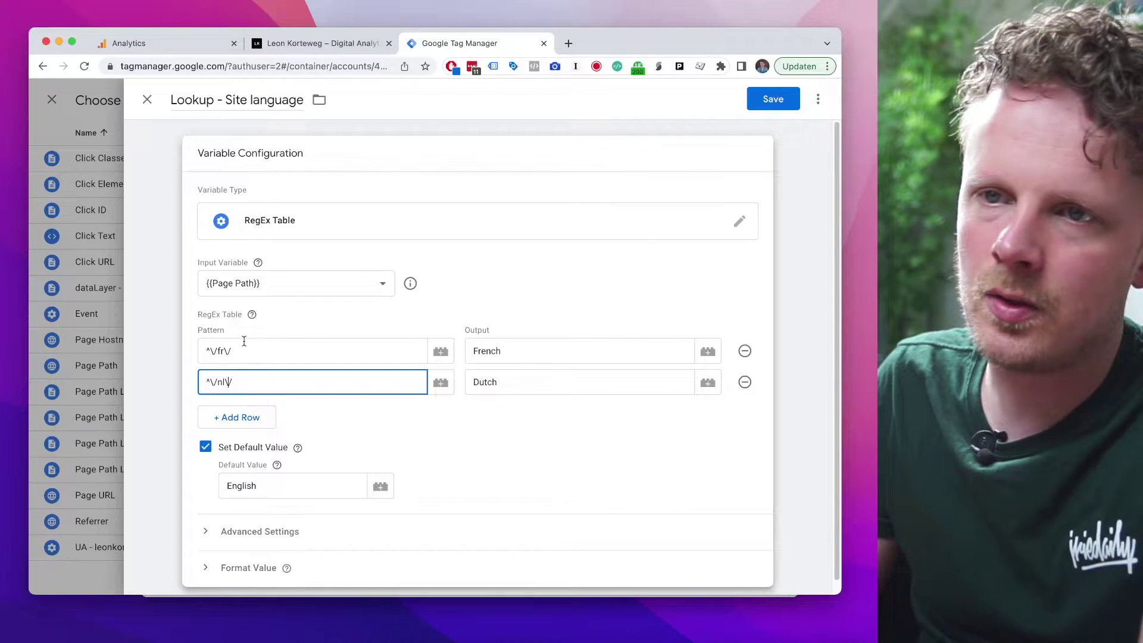
pyautogui.click(232, 321)
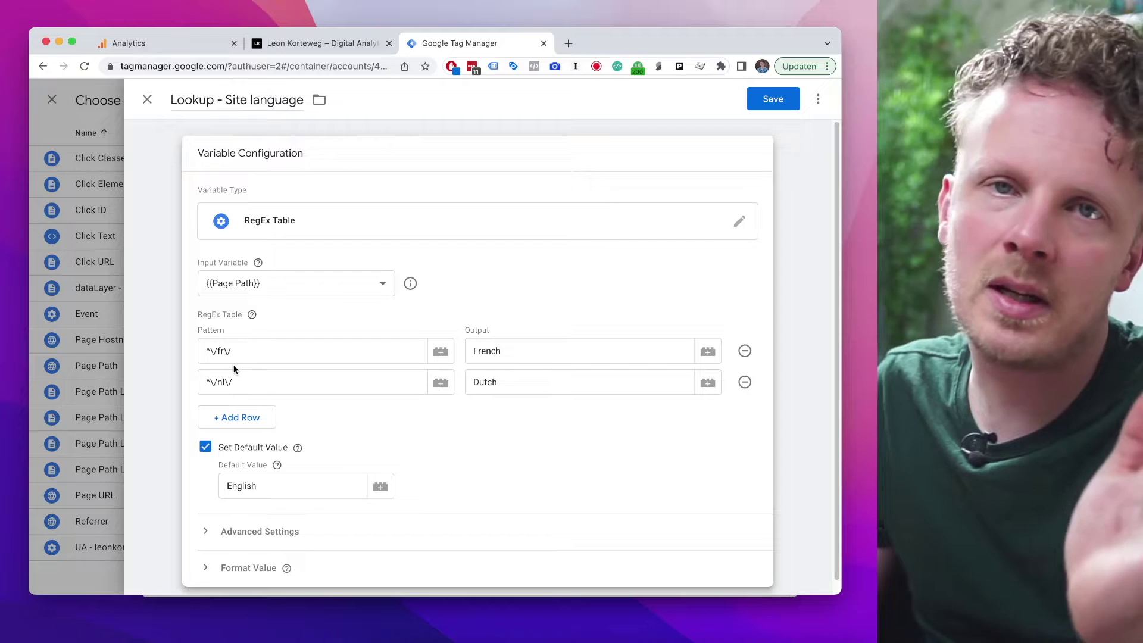
pyautogui.click(246, 349)
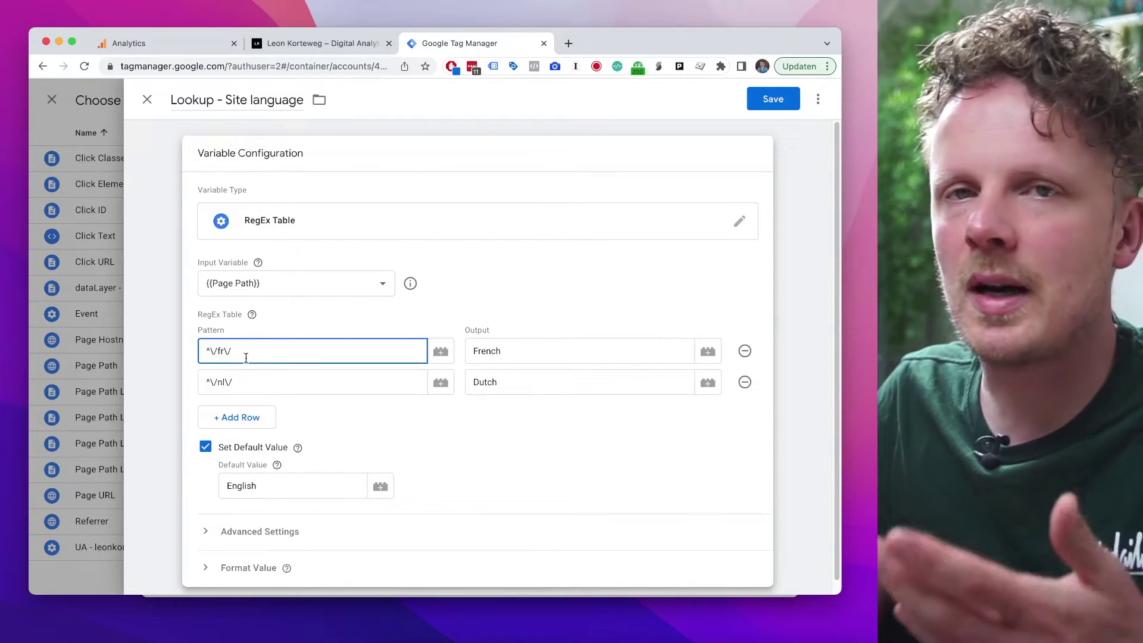
# Add a third row to the RegEx table with the pattern ^\/de\/ and the output German
pyautogui.click(244, 416)
pyautogui.write('/de/')
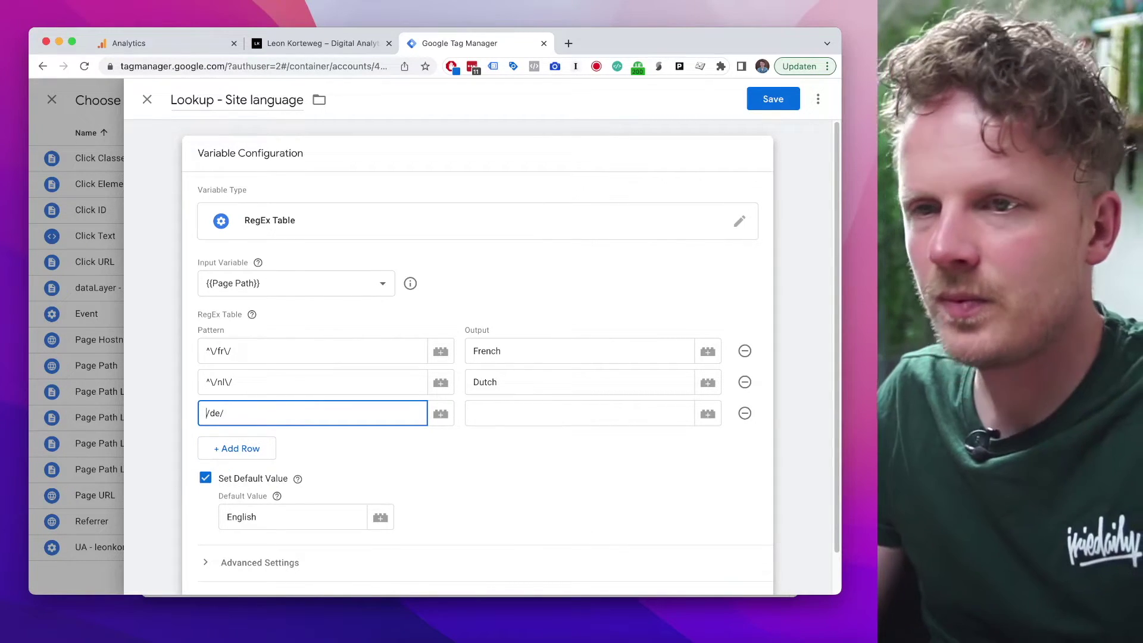
pyautogui.click(206, 413)
pyautogui.write('^\\\\')
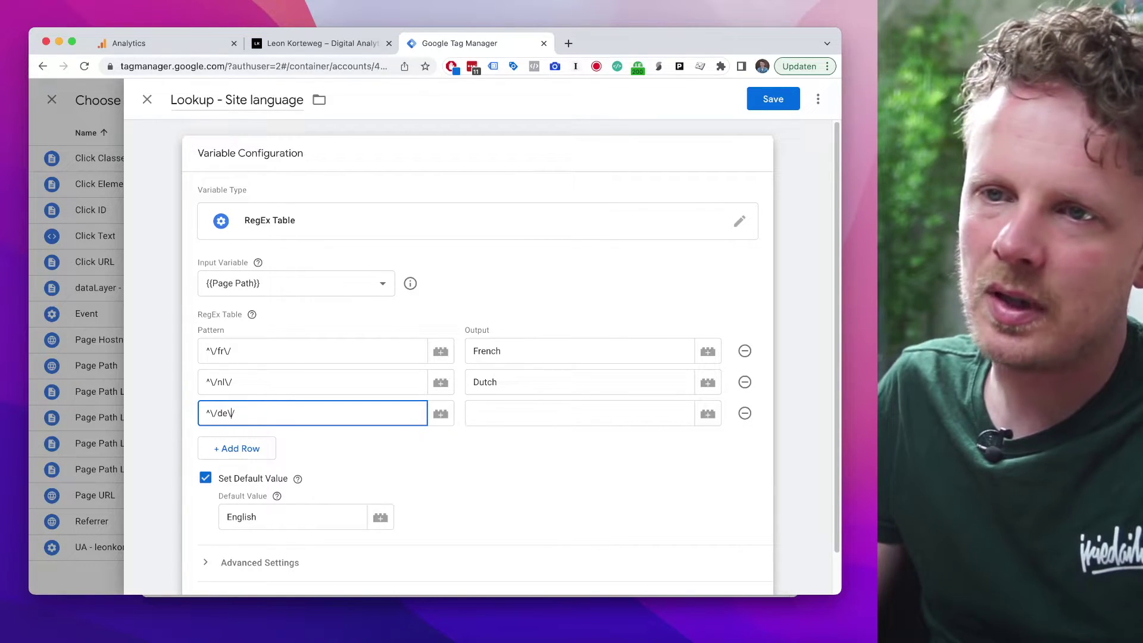
pyautogui.click(518, 402)
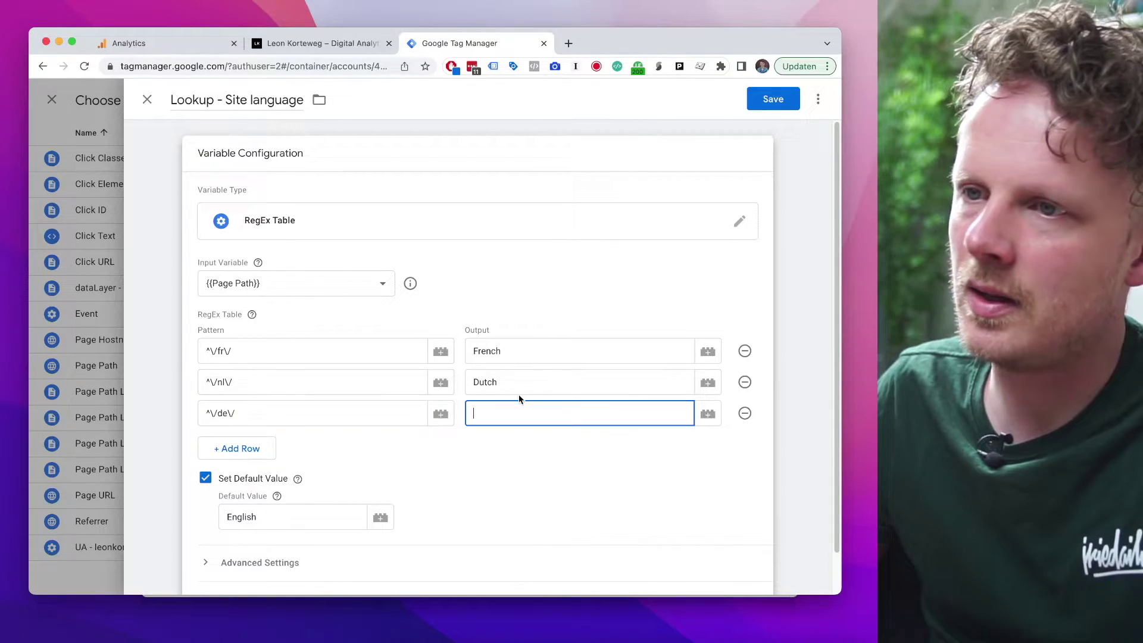
# Replace the German row's pattern with /en-GB/
pyautogui.tripleClick(271, 403)
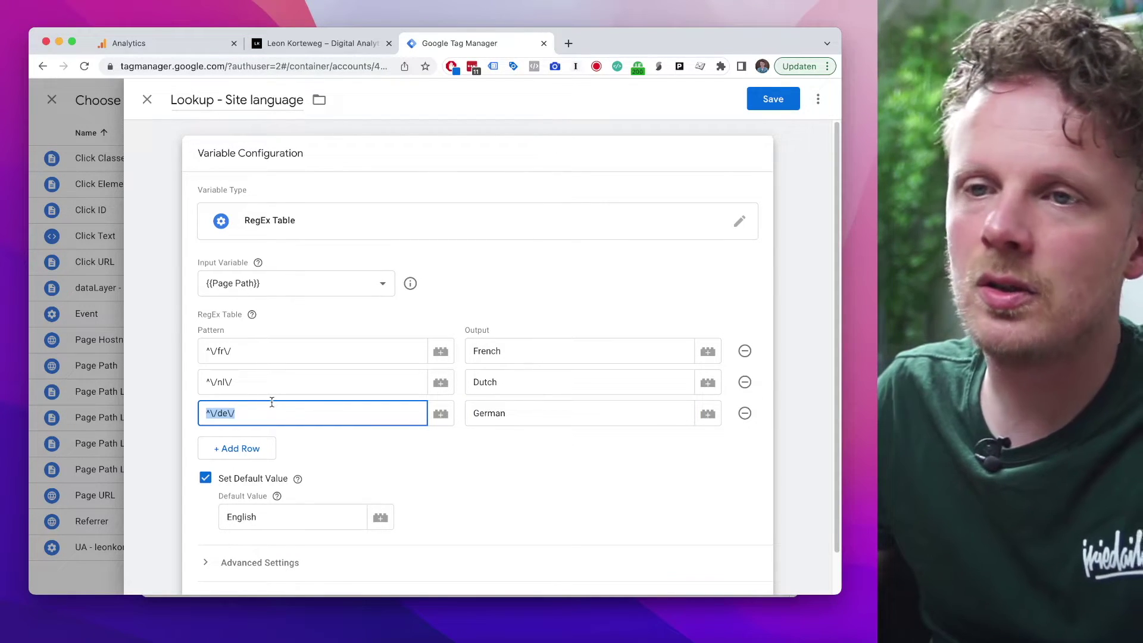
pyautogui.press('BackSpace')
pyautogui.write('/en-GB/')
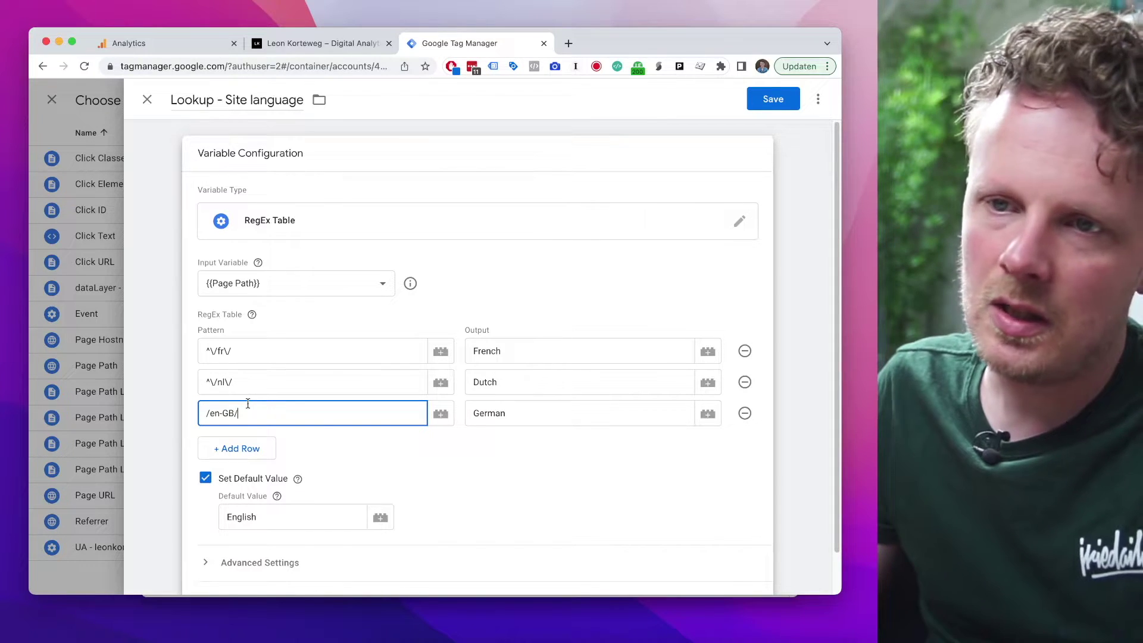
# Anchor and escape the third row's pattern as ^\/en\-GB\/ and set its output to United Kingdom
pyautogui.write('^')
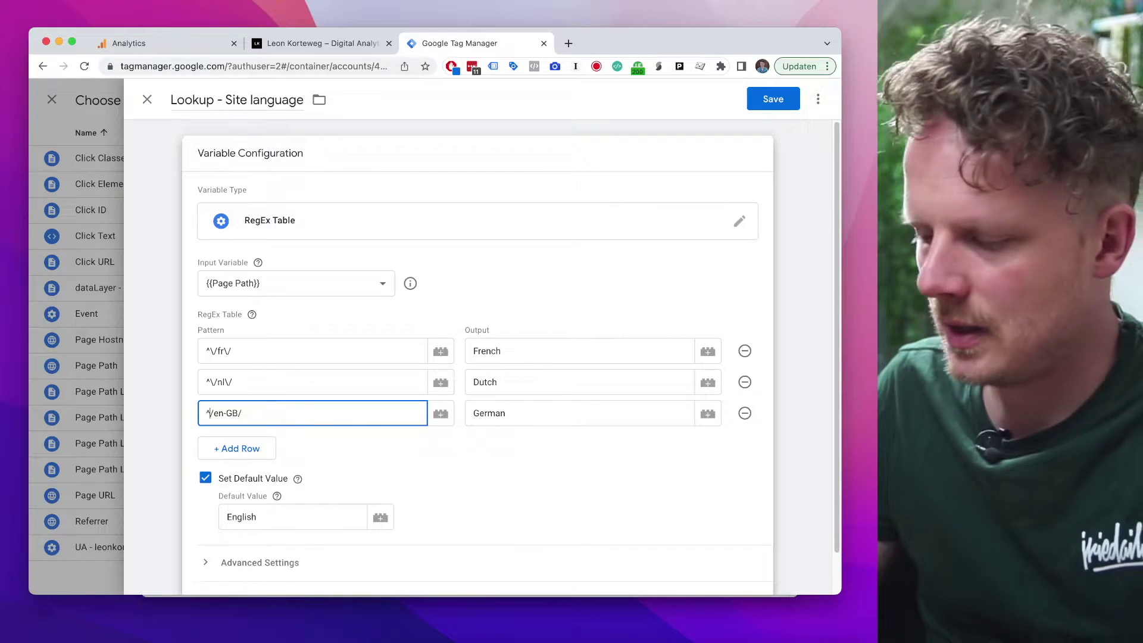
pyautogui.write('\\')
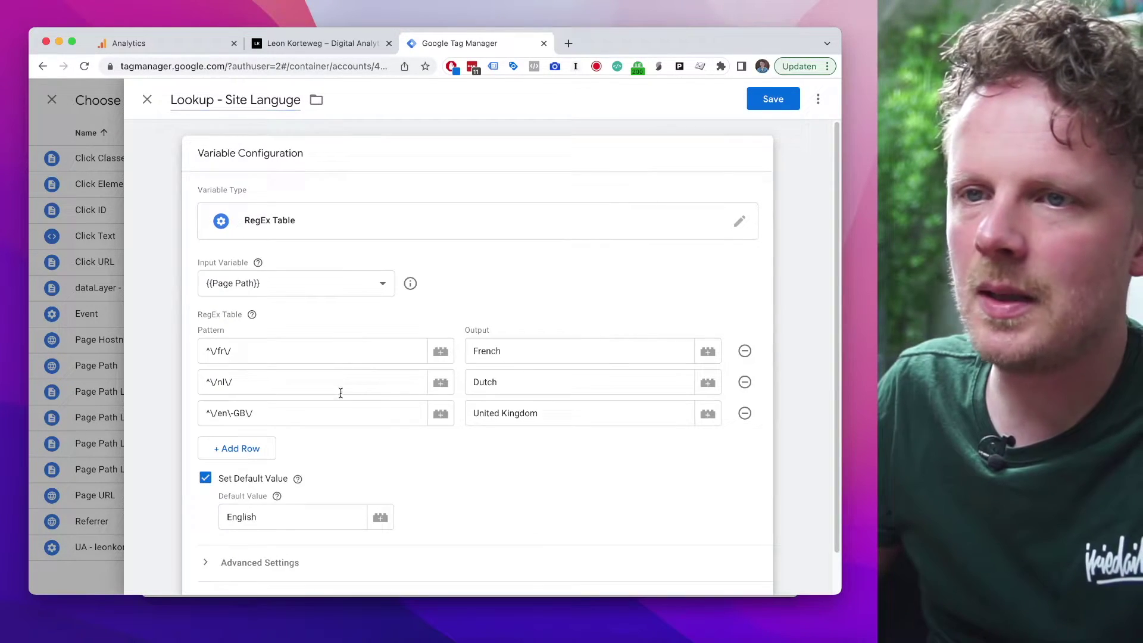
# Remove the third row from the RegEx table, keeping only the French and Dutch rows, and save the variable
pyautogui.click(745, 413)
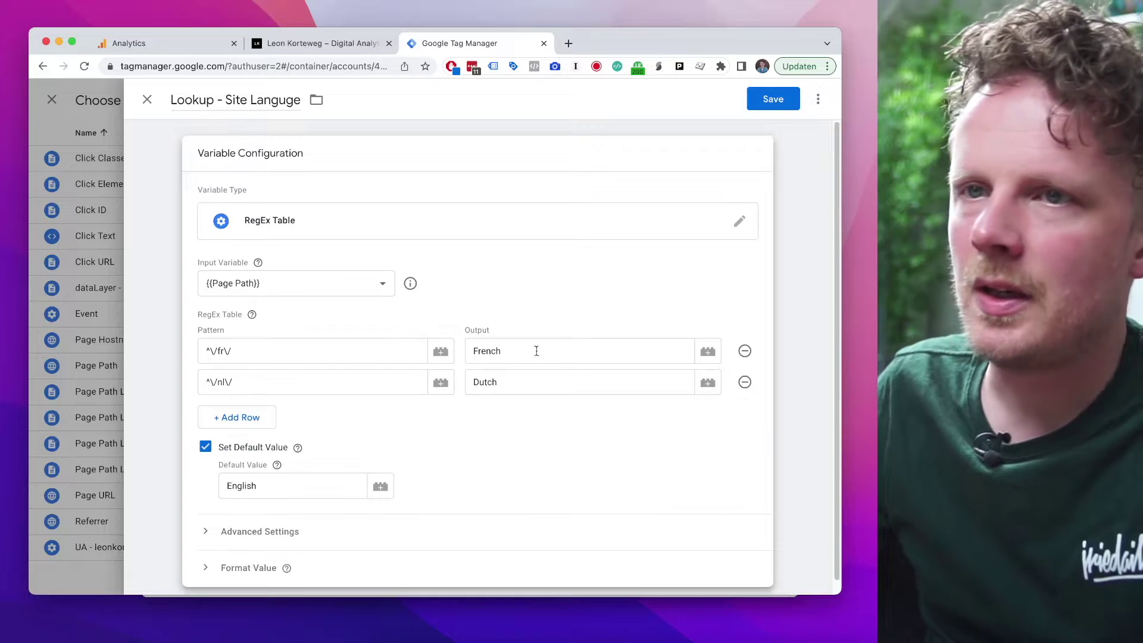
pyautogui.click(249, 350)
pyautogui.click(233, 381)
pyautogui.doubleClick(241, 486)
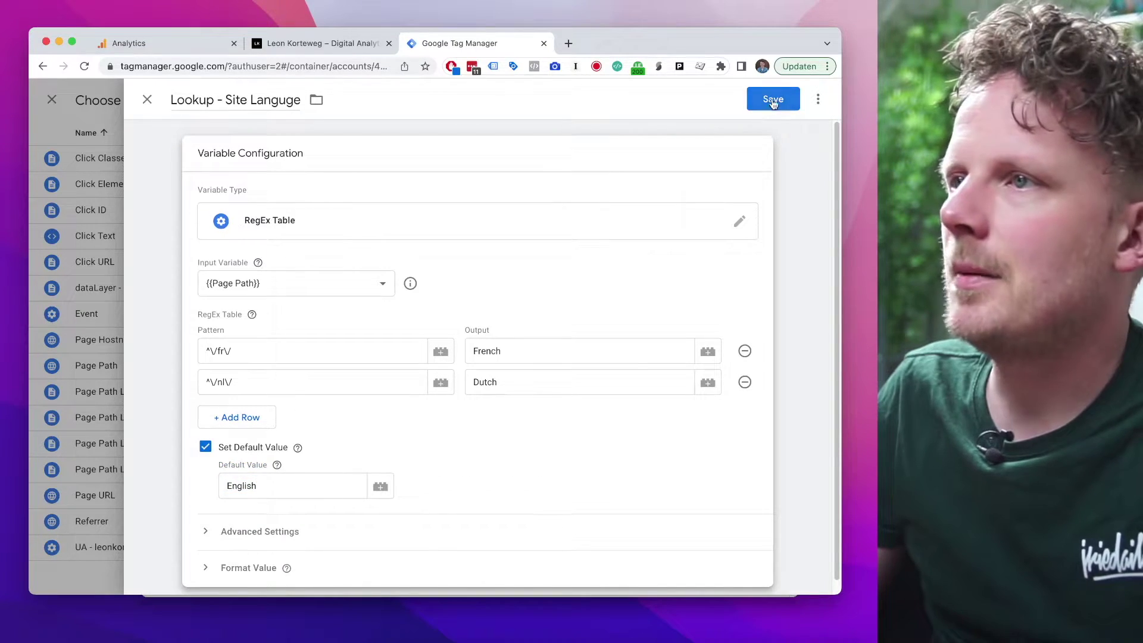
pyautogui.click(771, 100)
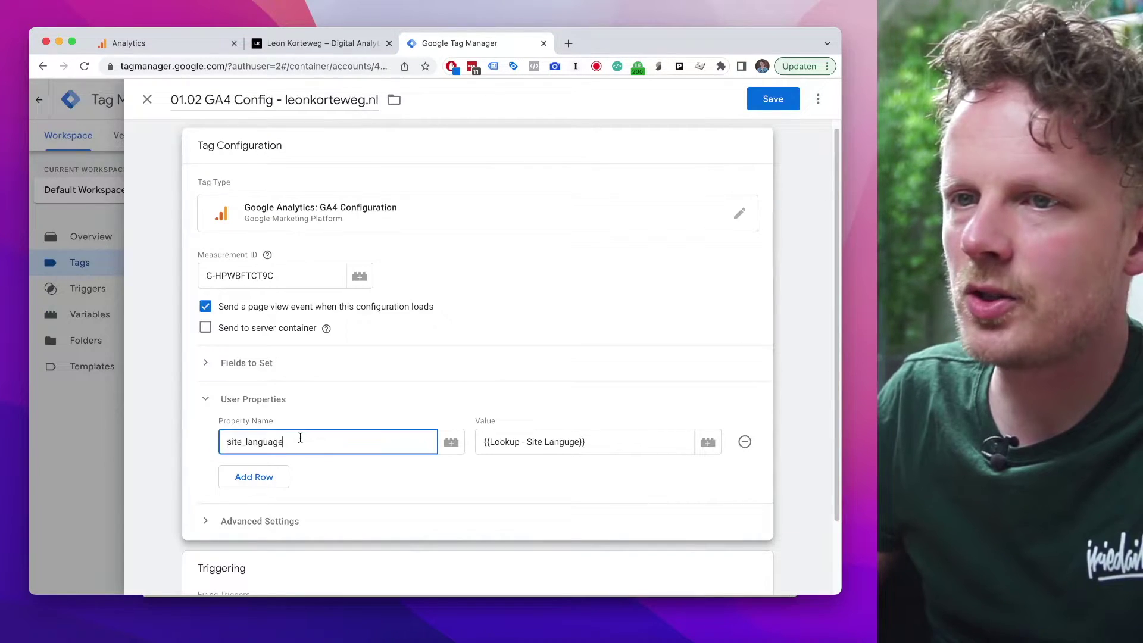
# Check the site_language property name in the GA4 configuration tag and save the tag
pyautogui.doubleClick(298, 437)
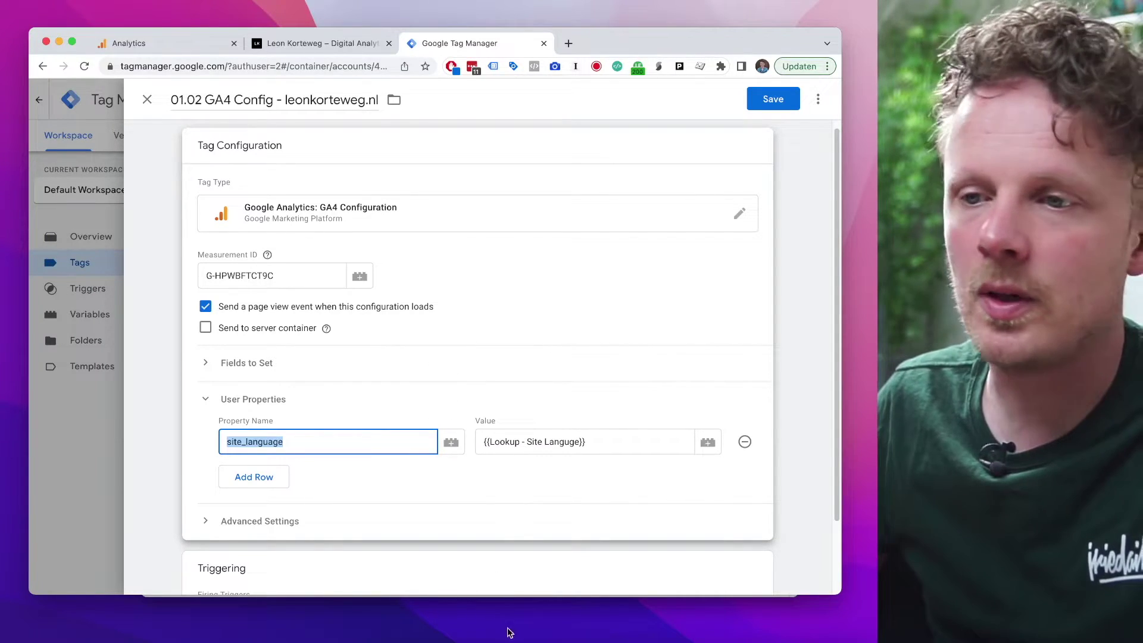
pyautogui.press('Tab')
pyautogui.scroll(-3, 449, 493)
pyautogui.scroll(3, 449, 490)
pyautogui.click(773, 100)
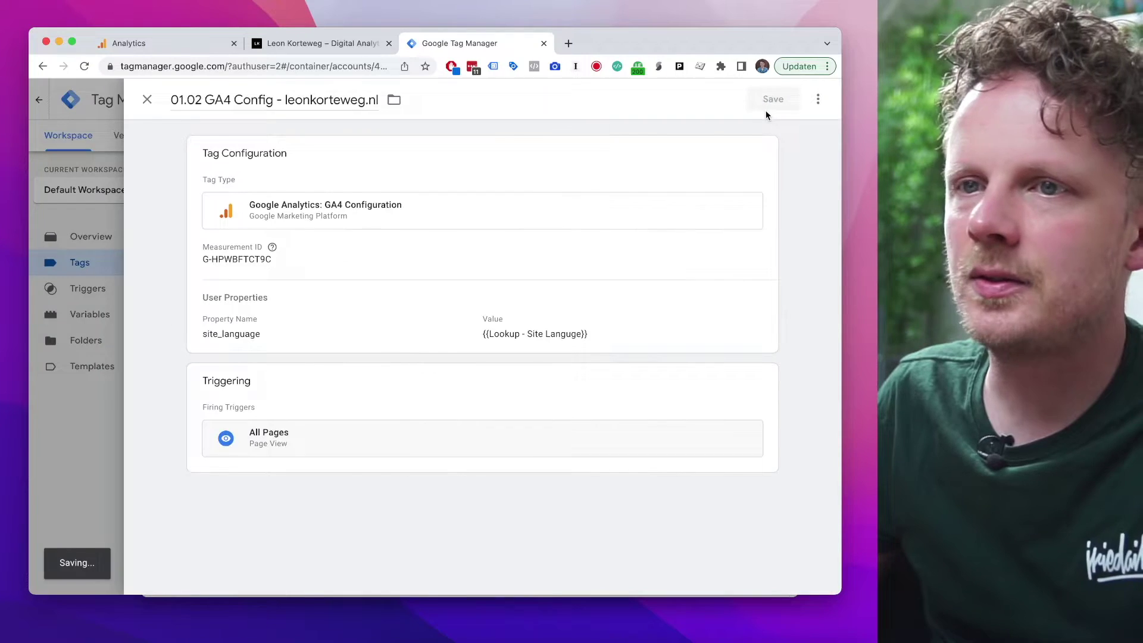
# Start previewing the container, connect Tag Assistant to the website and continue to the debug summary
pyautogui.click(727, 139)
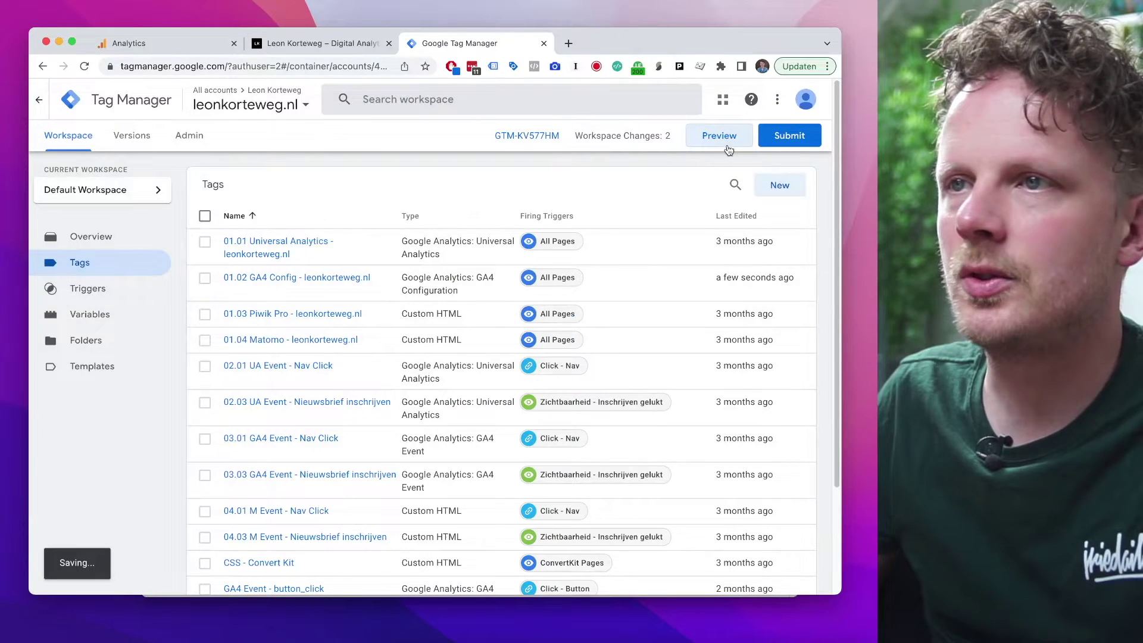
pyautogui.click(459, 442)
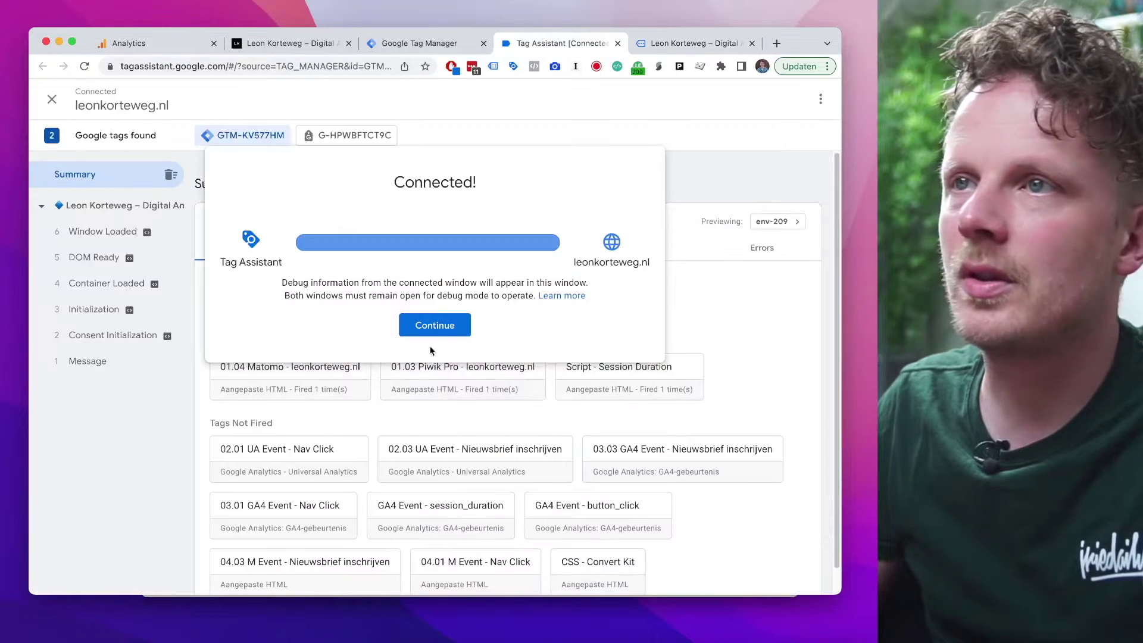
pyautogui.press('super+alt+Left')
pyautogui.click(435, 331)
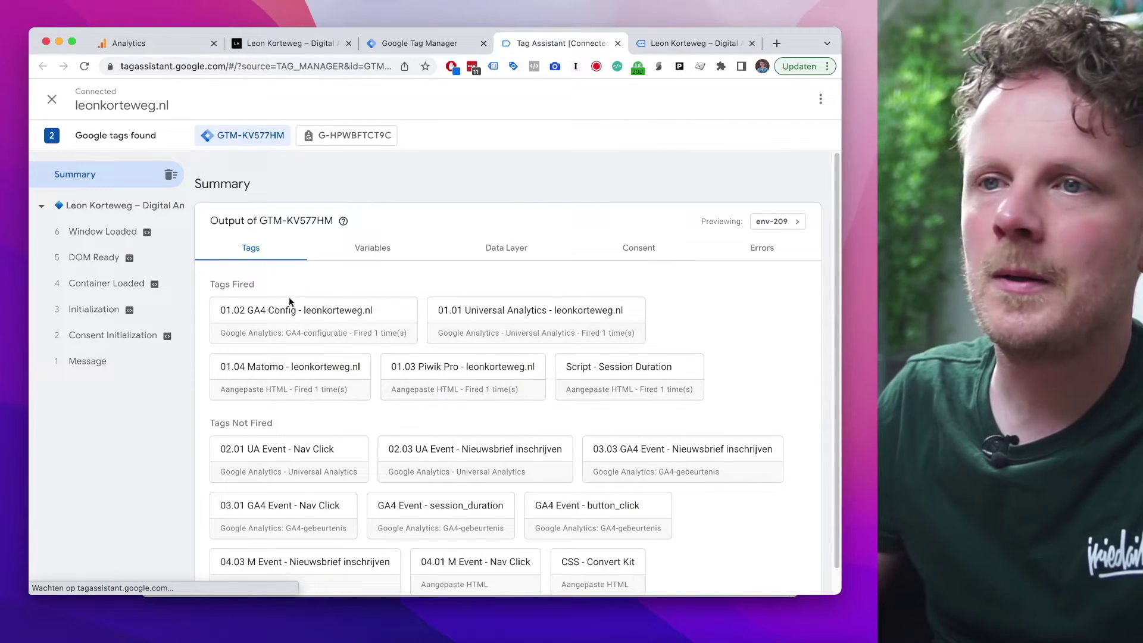
# Inspect the site_language user property of the fired 01.02 GA4 Config tag at the Container Loaded event, with variables displayed as values
pyautogui.click(314, 325)
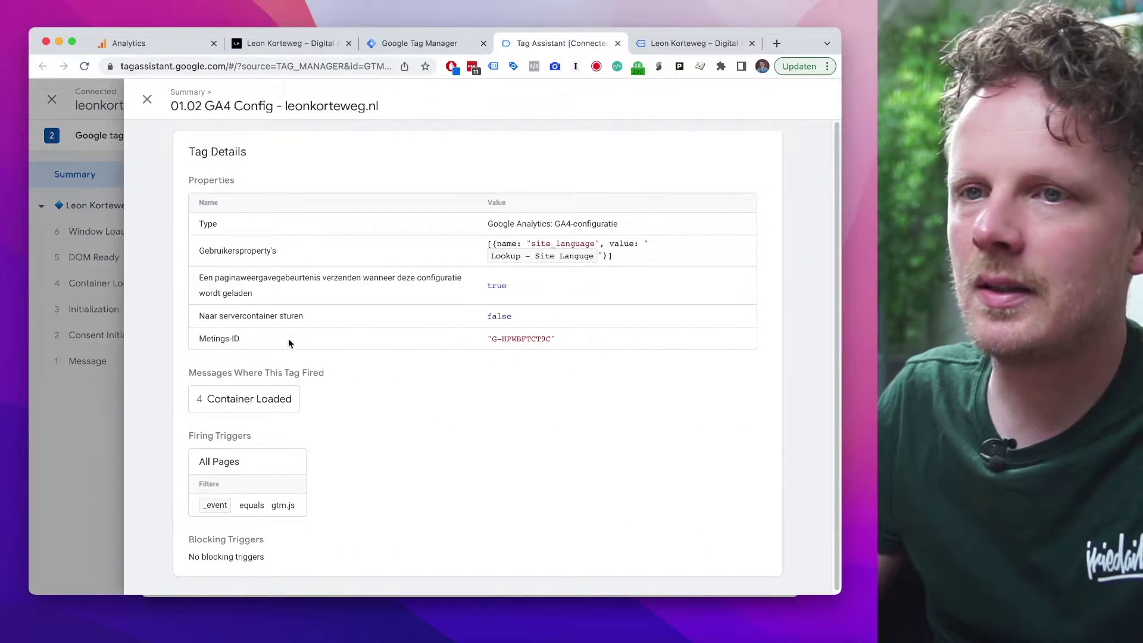
pyautogui.moveTo(217, 373); pyautogui.dragTo(295, 373)
pyautogui.click(237, 401)
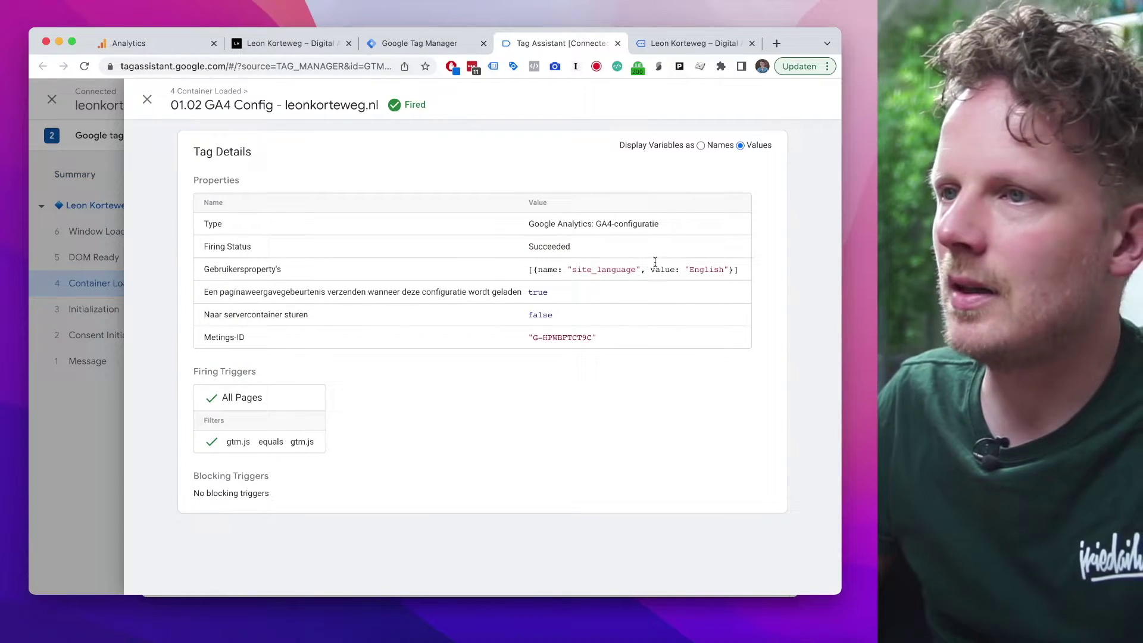
pyautogui.doubleClick(588, 269)
pyautogui.click(701, 145)
pyautogui.click(740, 145)
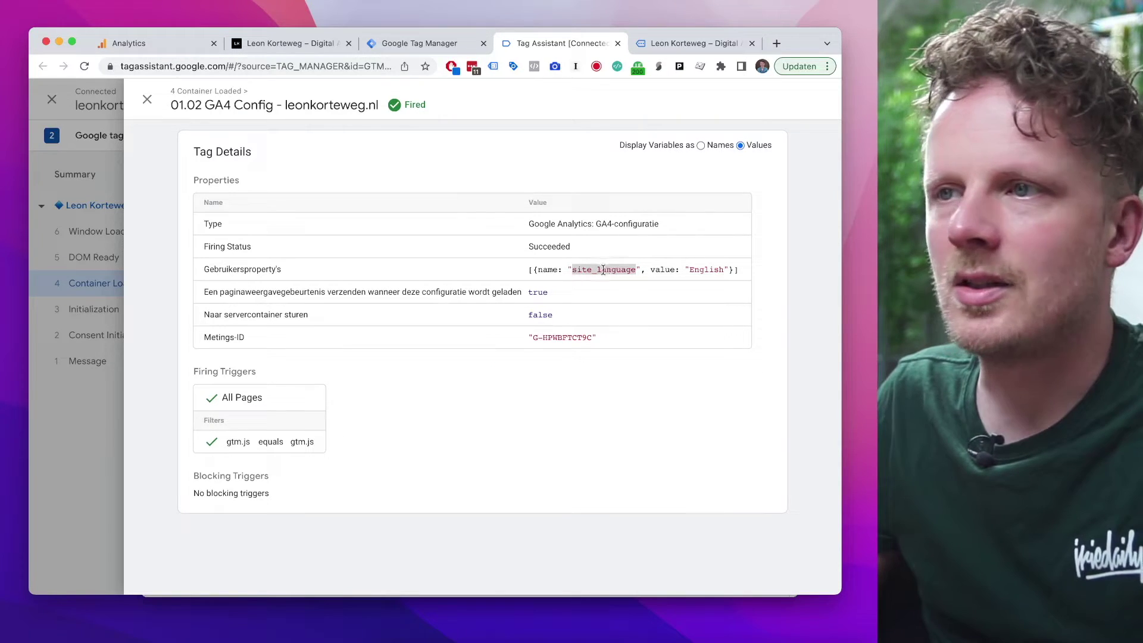
pyautogui.doubleClick(704, 269)
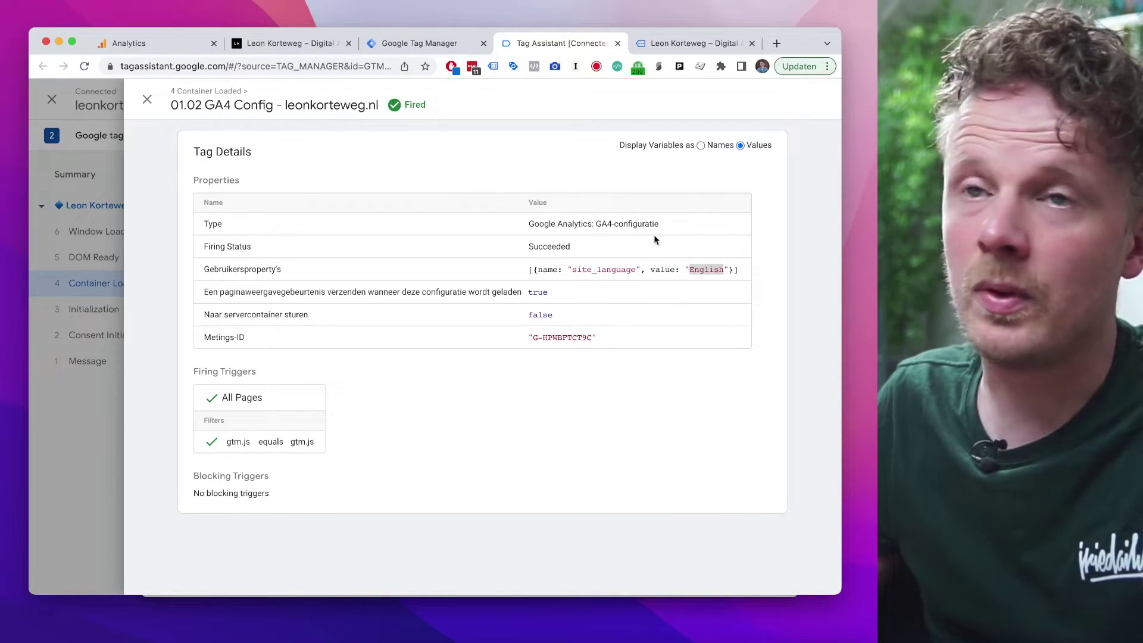
pyautogui.doubleClick(603, 269)
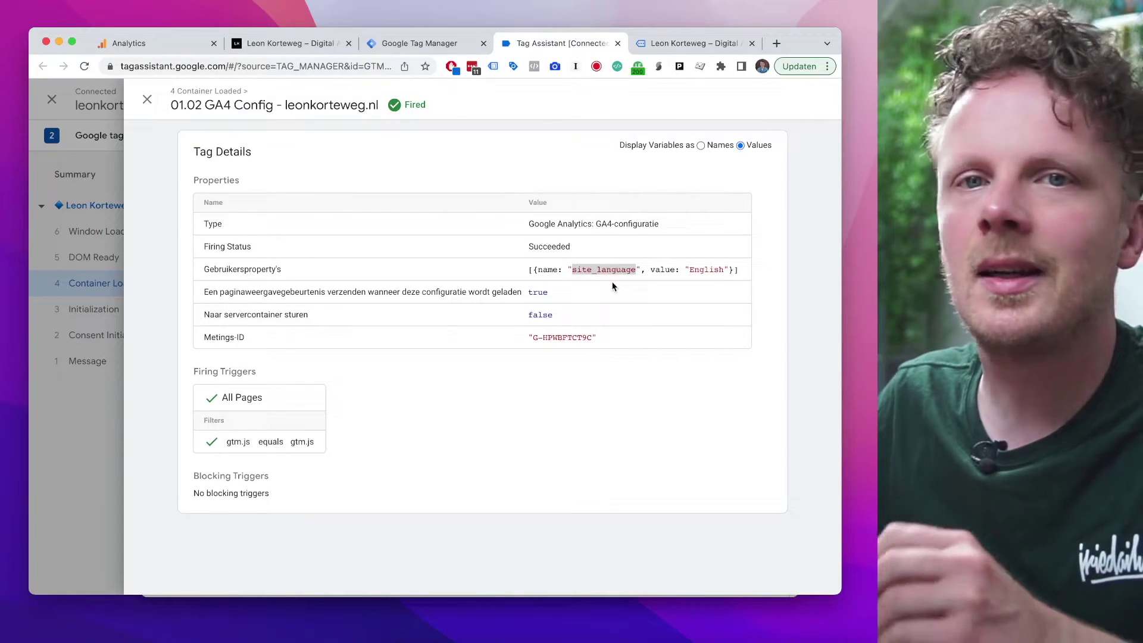
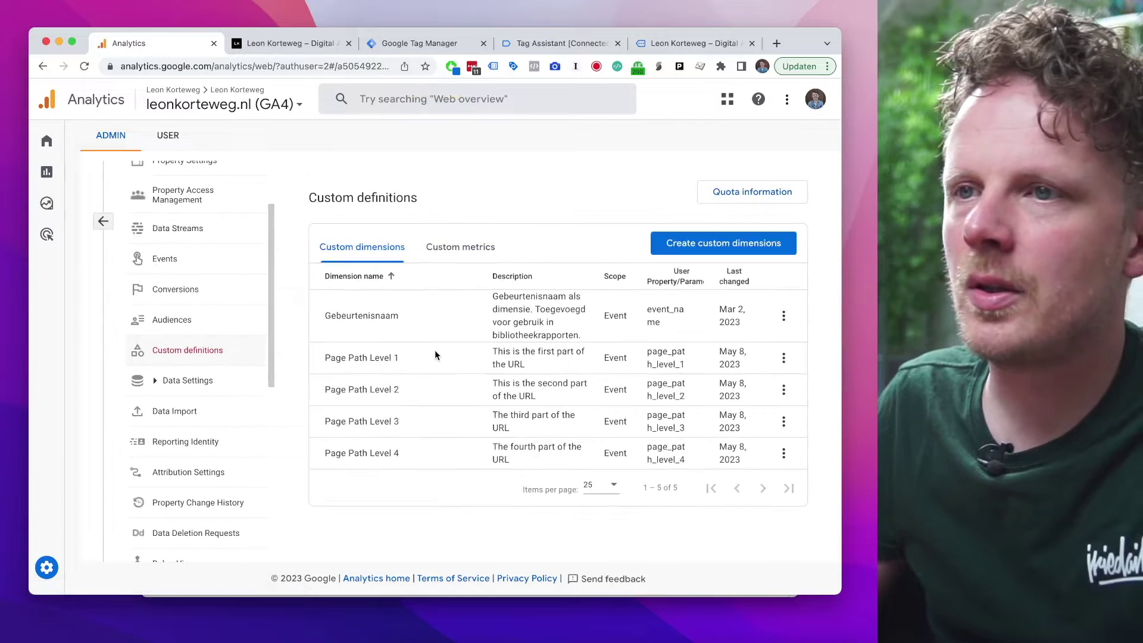
# Start a new custom dimension in Analytics named Site Language with the description "In what language has this user viewed our site?"
pyautogui.click(684, 244)
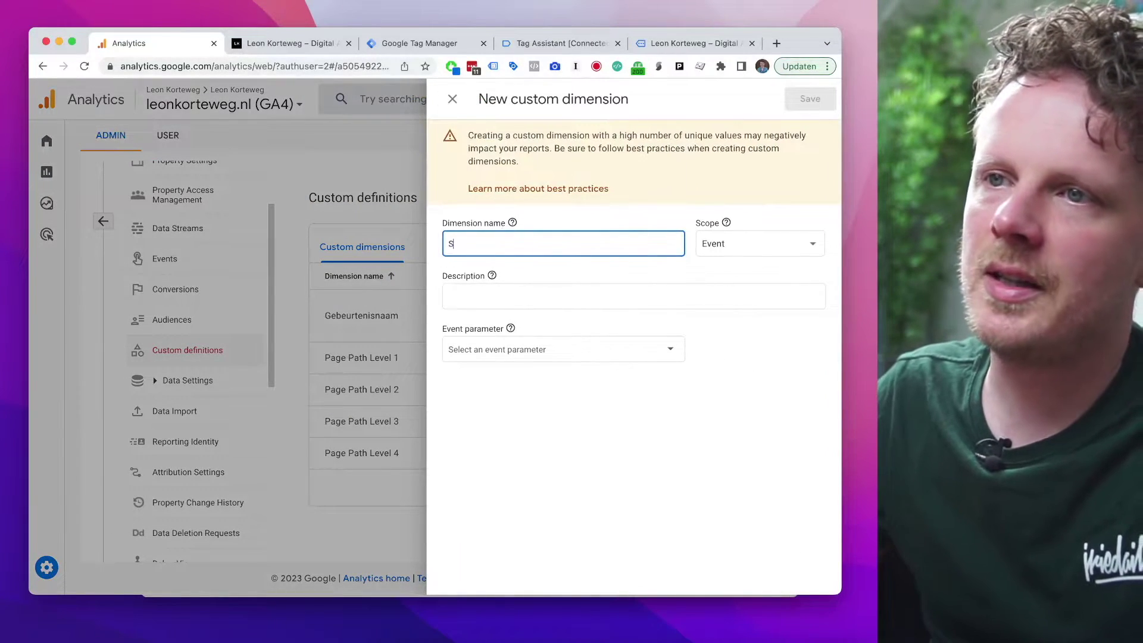
pyautogui.write('Site Language')
pyautogui.press('Tab')
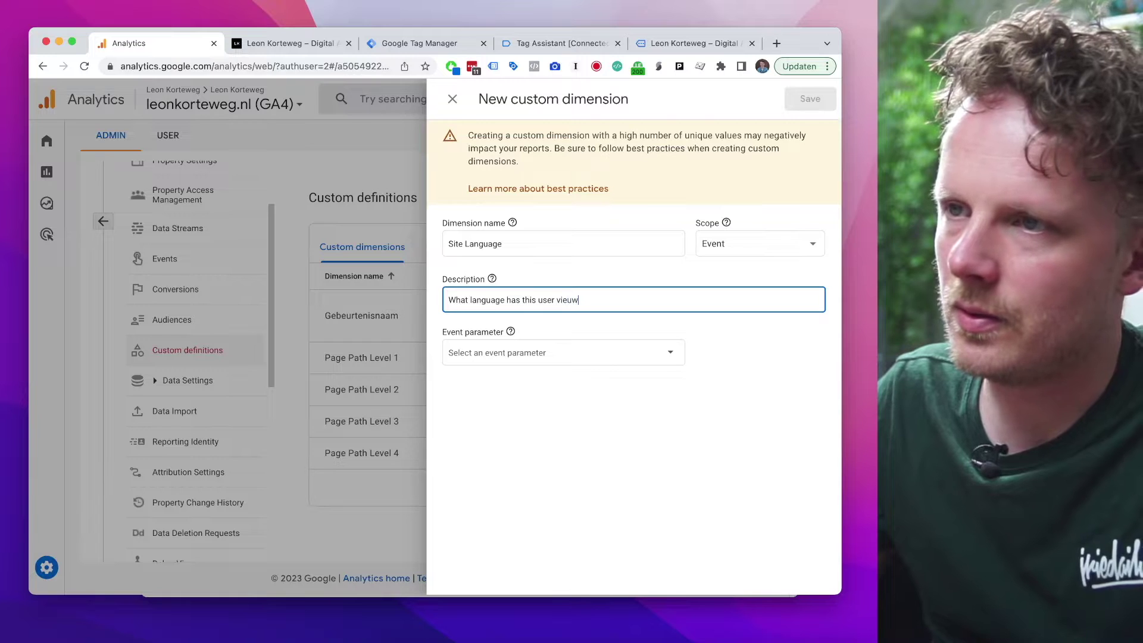
pyautogui.write('What language has this user viewed our site')
pyautogui.press('super+Left')
pyautogui.press('Delete')
pyautogui.write('In w')
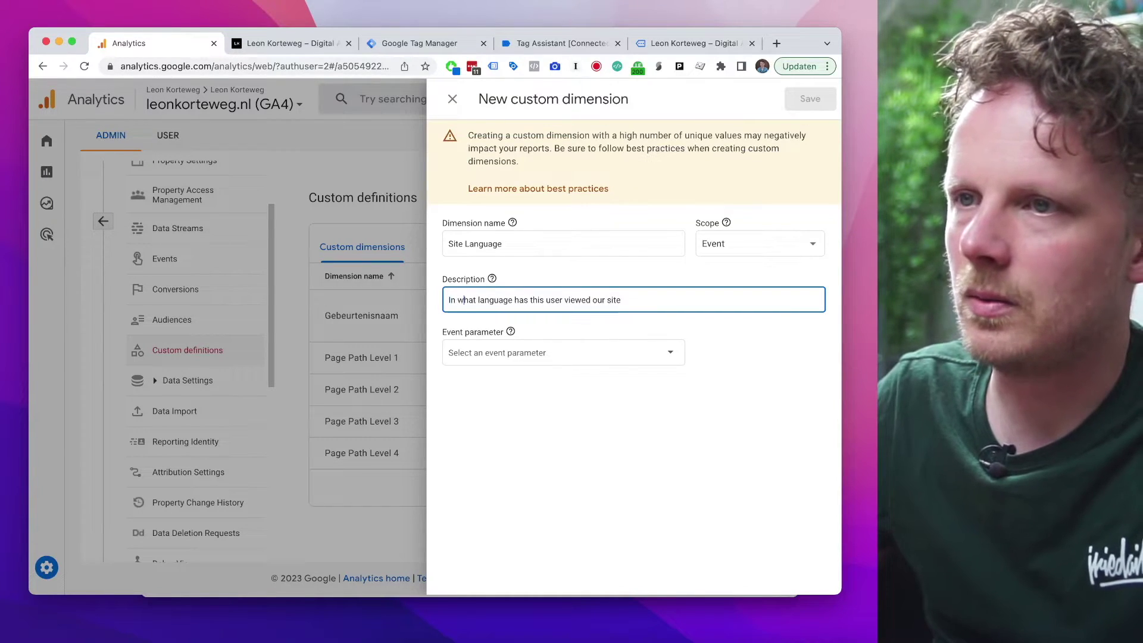
pyautogui.write('?')
# Set the scope of the new custom dimension to User
pyautogui.click(749, 241)
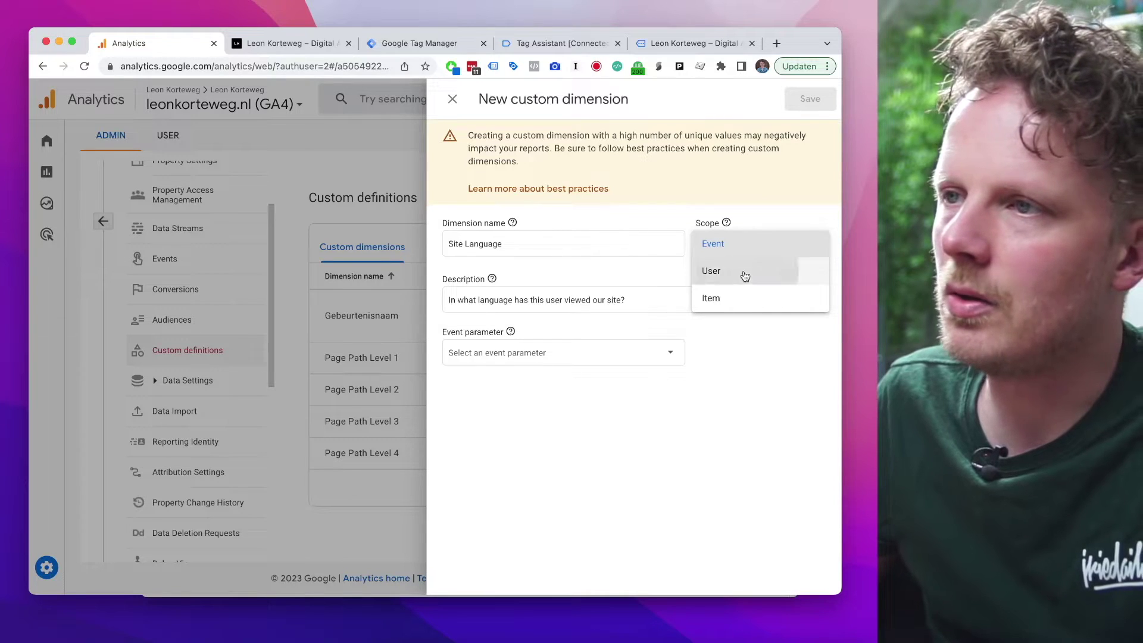
pyautogui.click(746, 275)
pyautogui.click(739, 247)
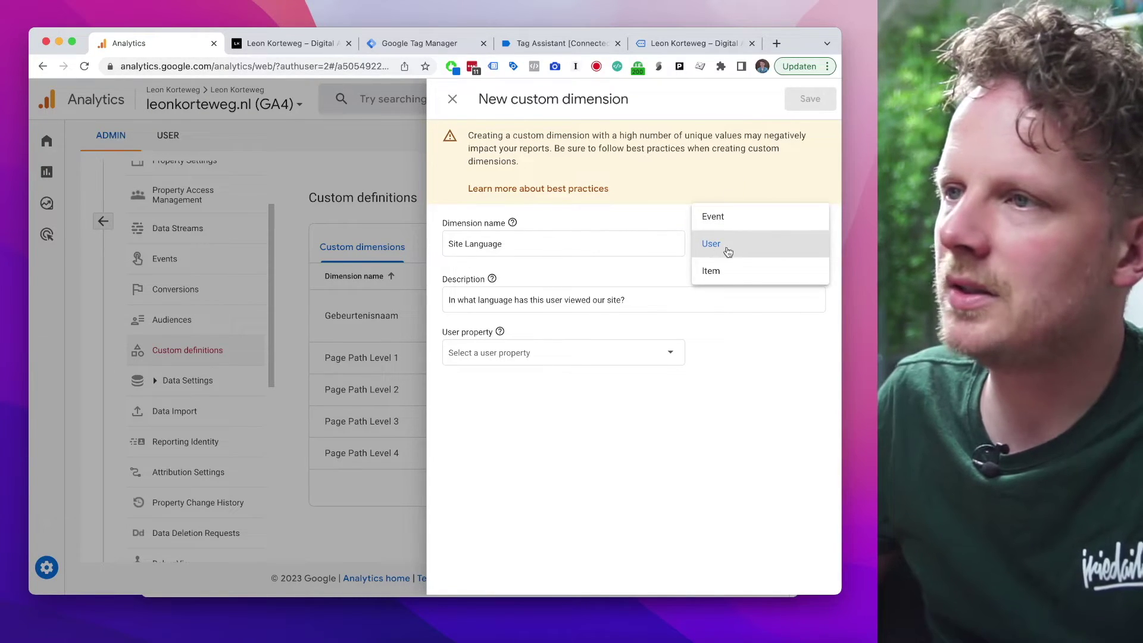
pyautogui.click(741, 189)
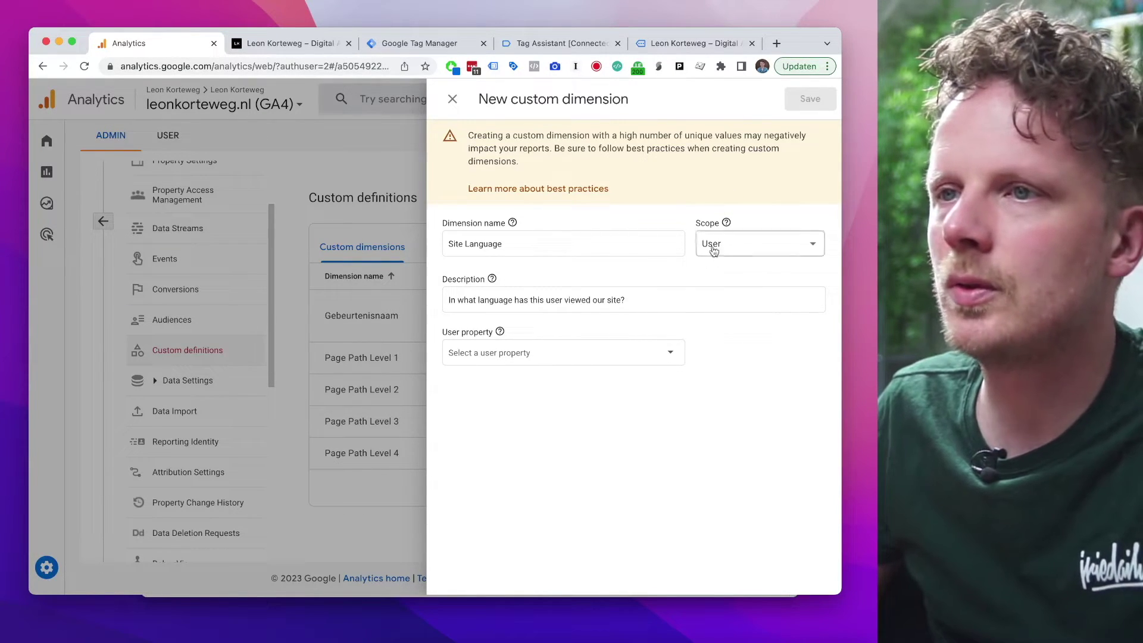
# Copy the site_language property name from the GA4 Config tag in Tag Manager into the custom dimension's user property and save the dimension
pyautogui.click(518, 352)
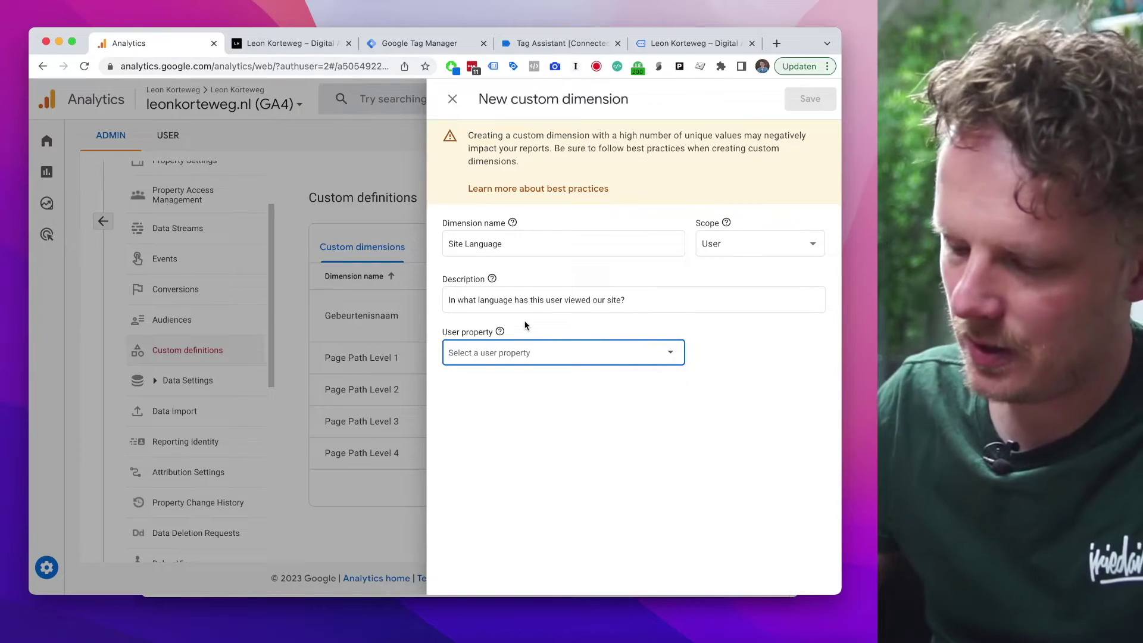
pyautogui.click(434, 41)
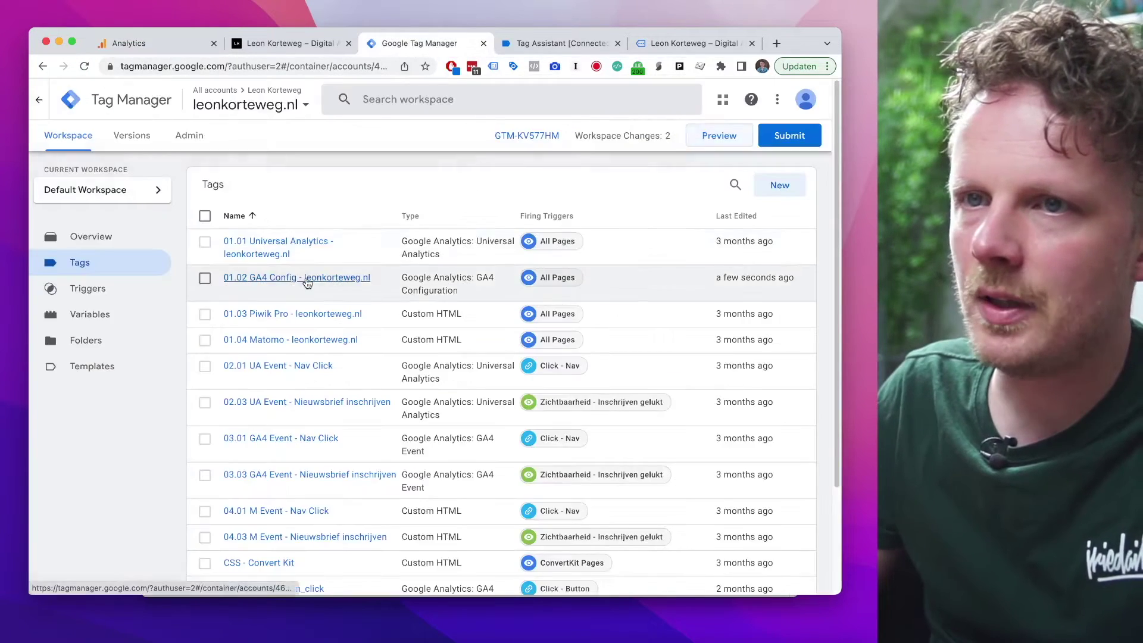
pyautogui.click(310, 286)
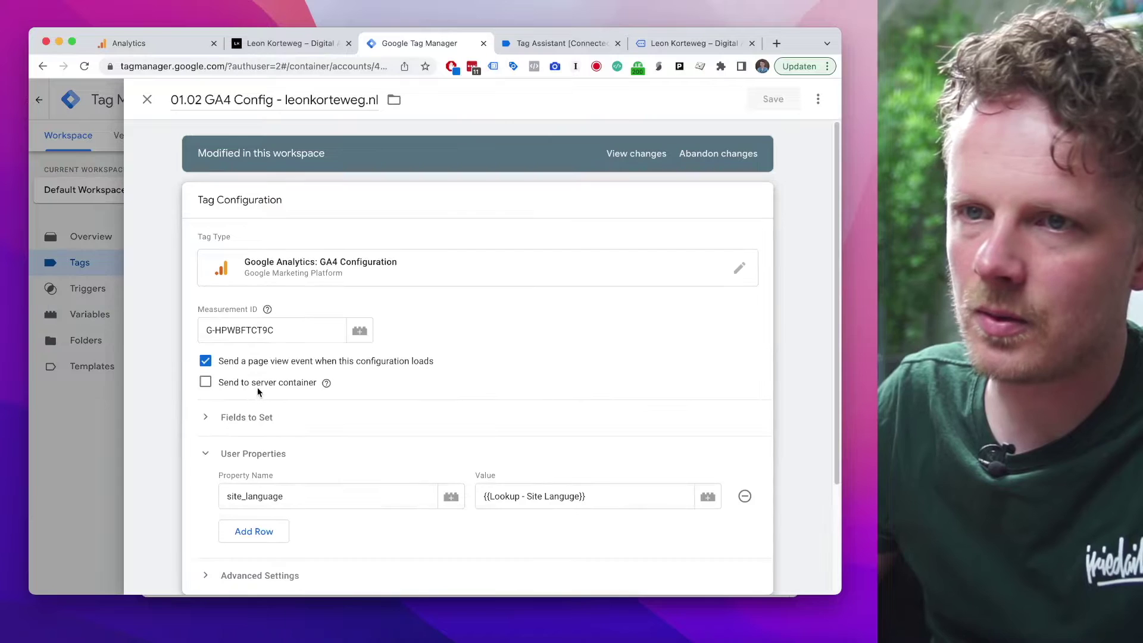
pyautogui.doubleClick(269, 496)
pyautogui.hotkey('ctrl', 'c')
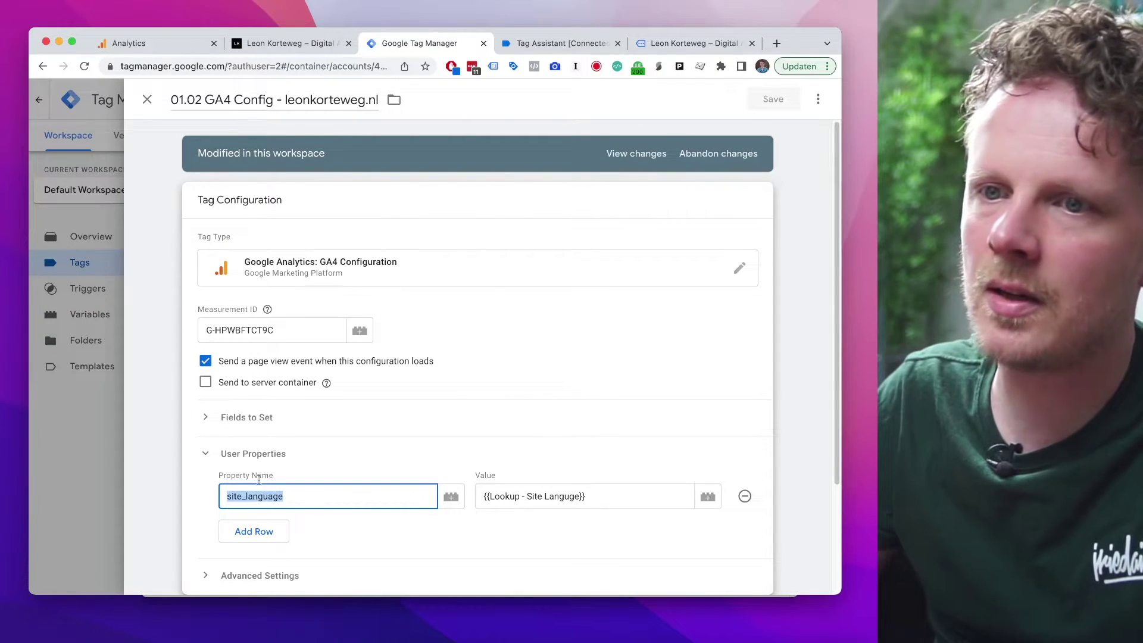
pyautogui.click(181, 53)
pyautogui.hotkey('ctrl', 'v')
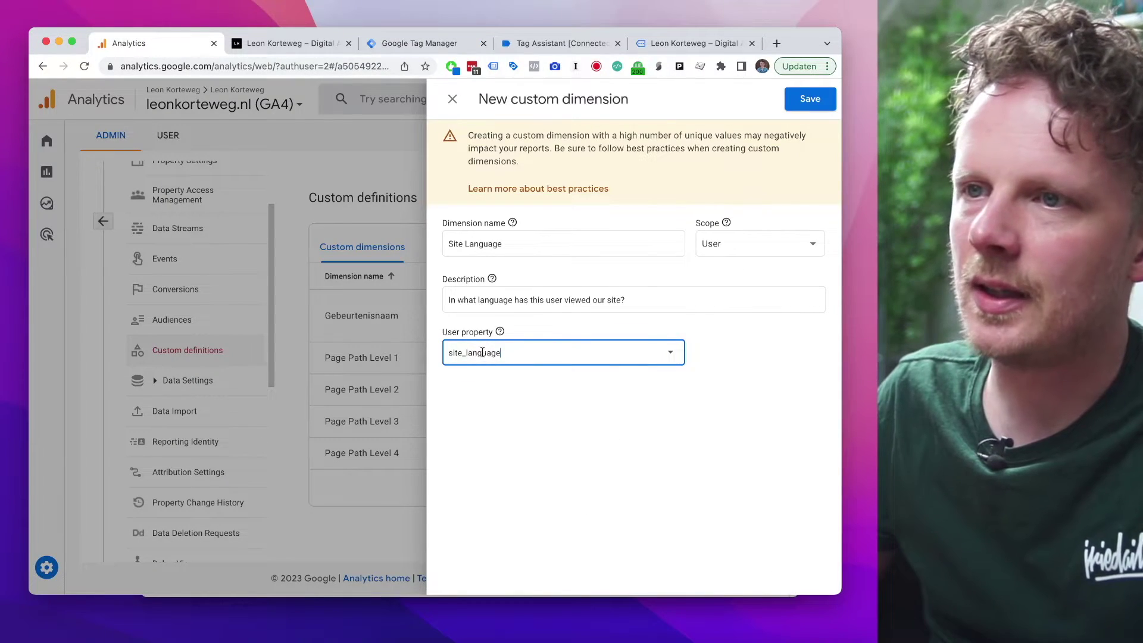
pyautogui.click(811, 101)
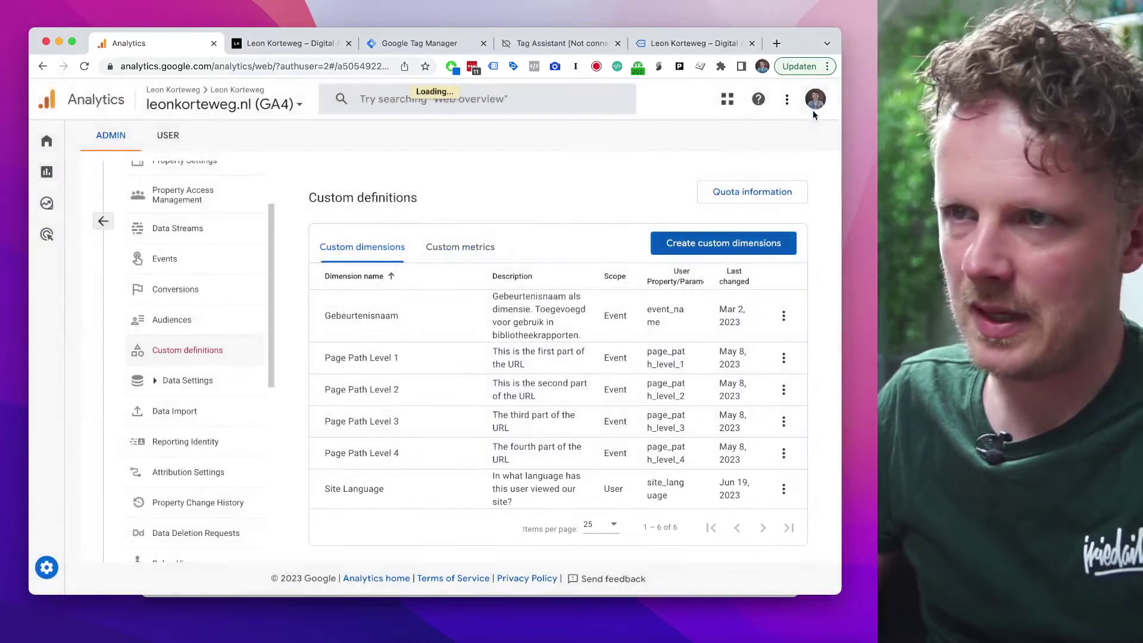
pyautogui.tripleClick(334, 492)
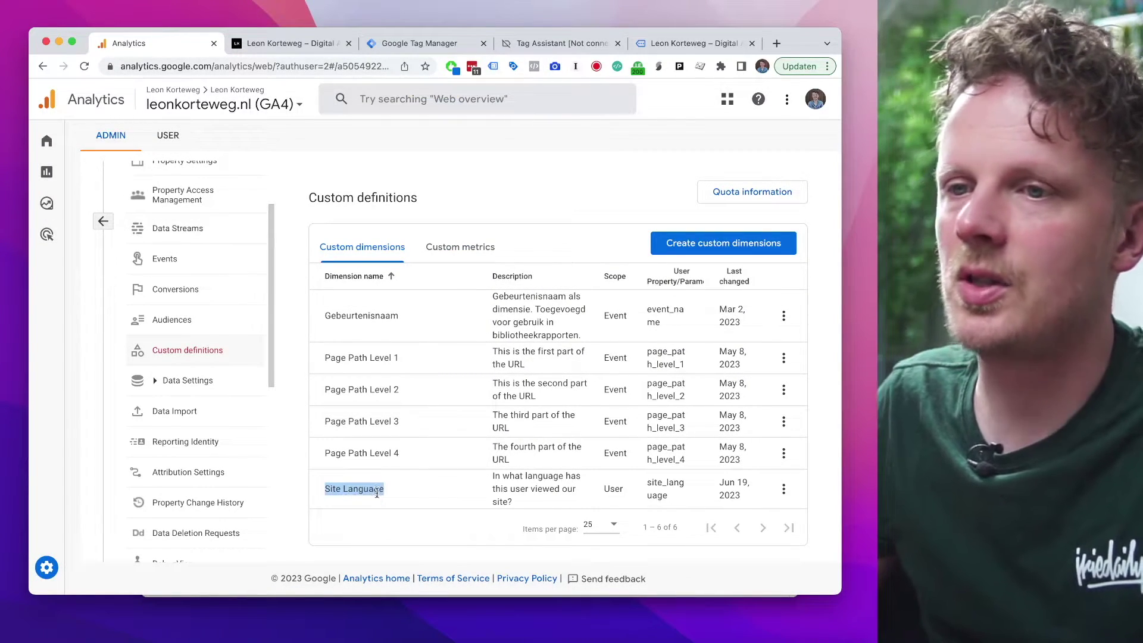
# Open the Traffic acquisition report in Analytics
pyautogui.click(37, 181)
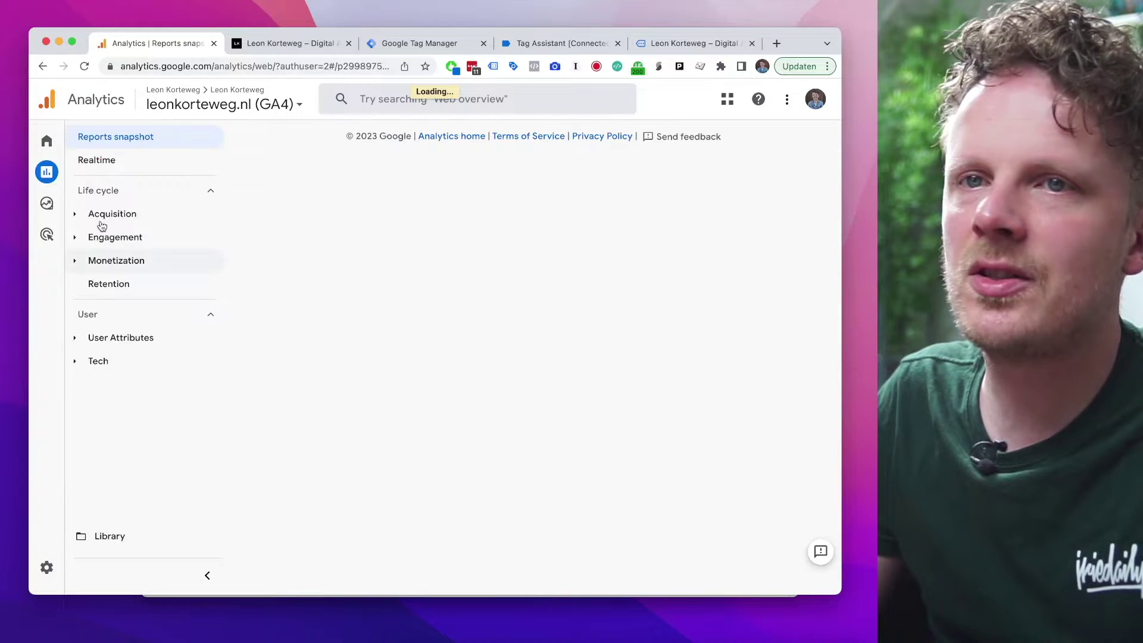
pyautogui.click(136, 225)
pyautogui.click(212, 278)
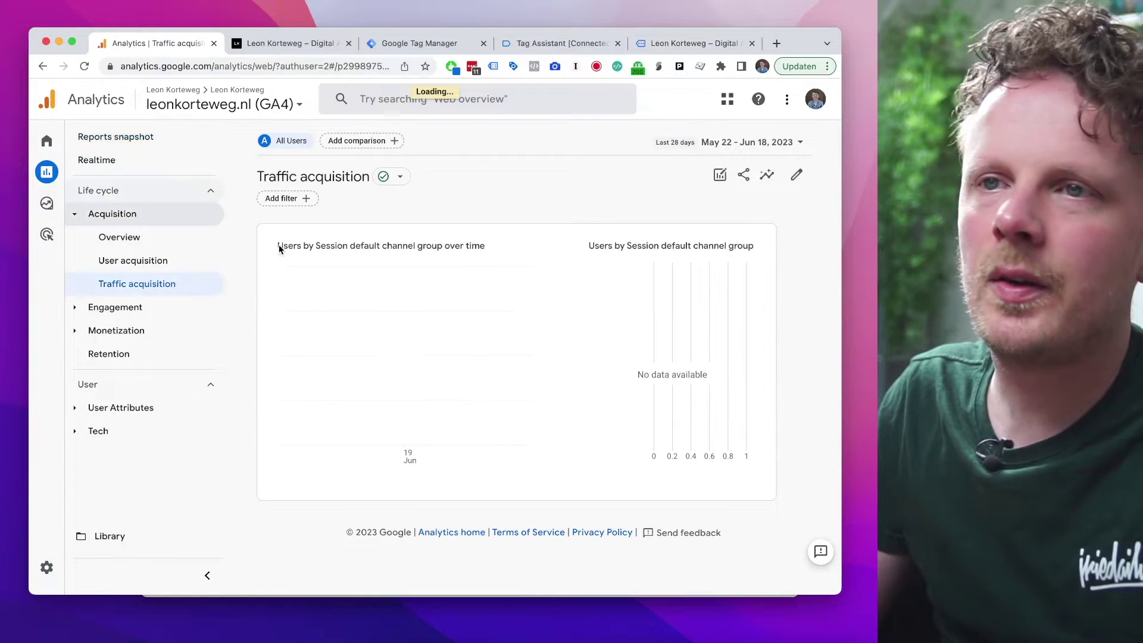
# Check the available values of the Site Language dimension in the report's filter builder, then close it without applying a filter
pyautogui.click(278, 203)
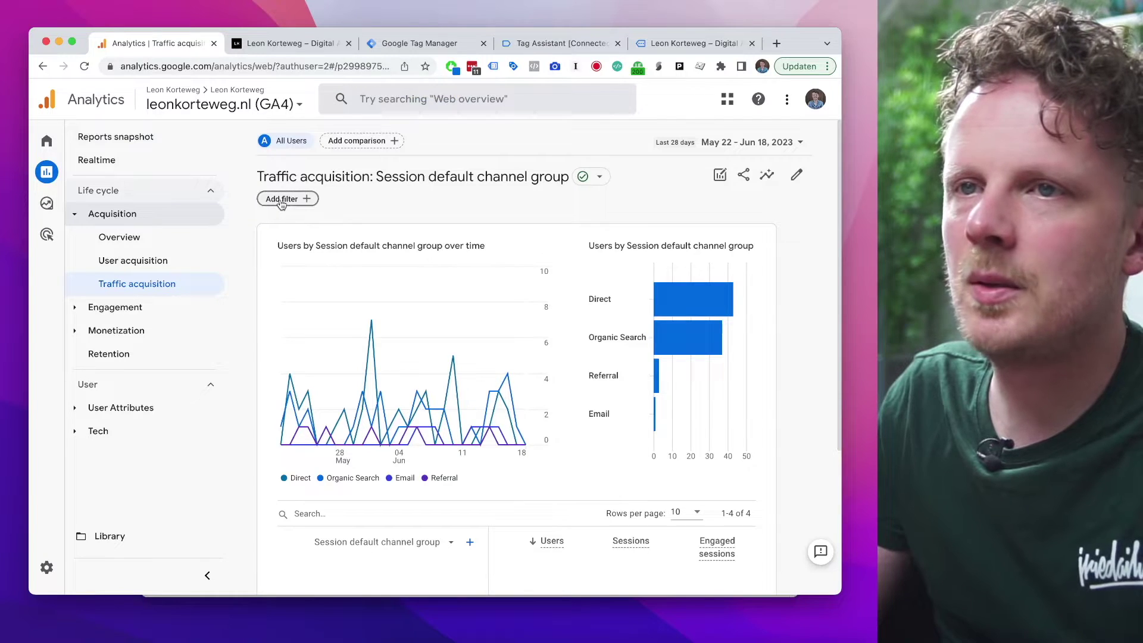
pyautogui.click(721, 245)
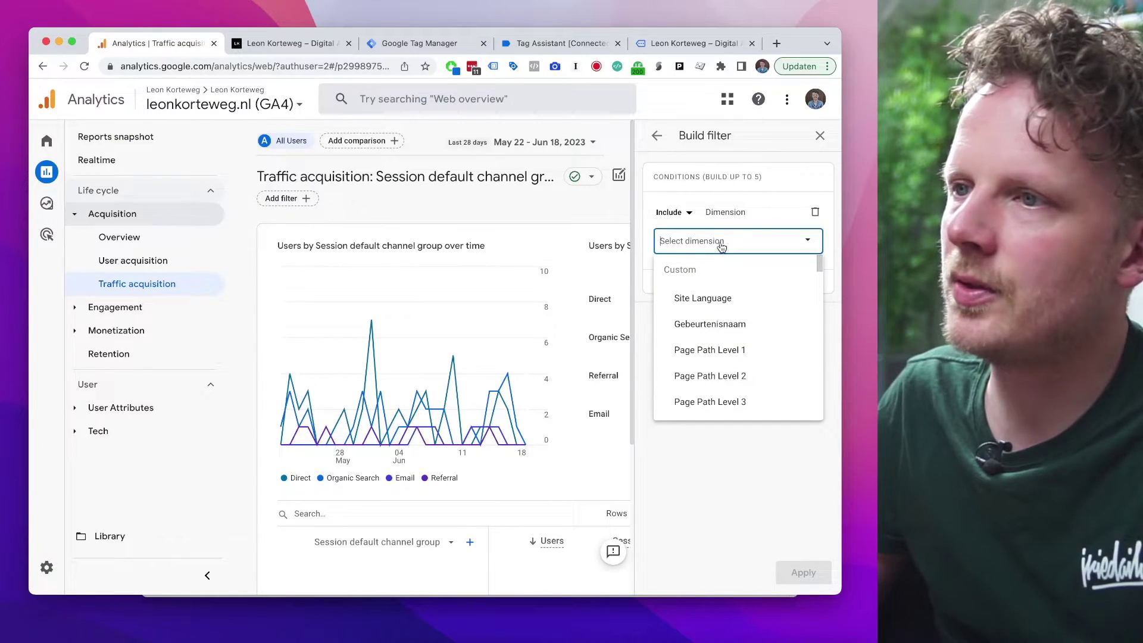
pyautogui.click(694, 298)
pyautogui.click(702, 291)
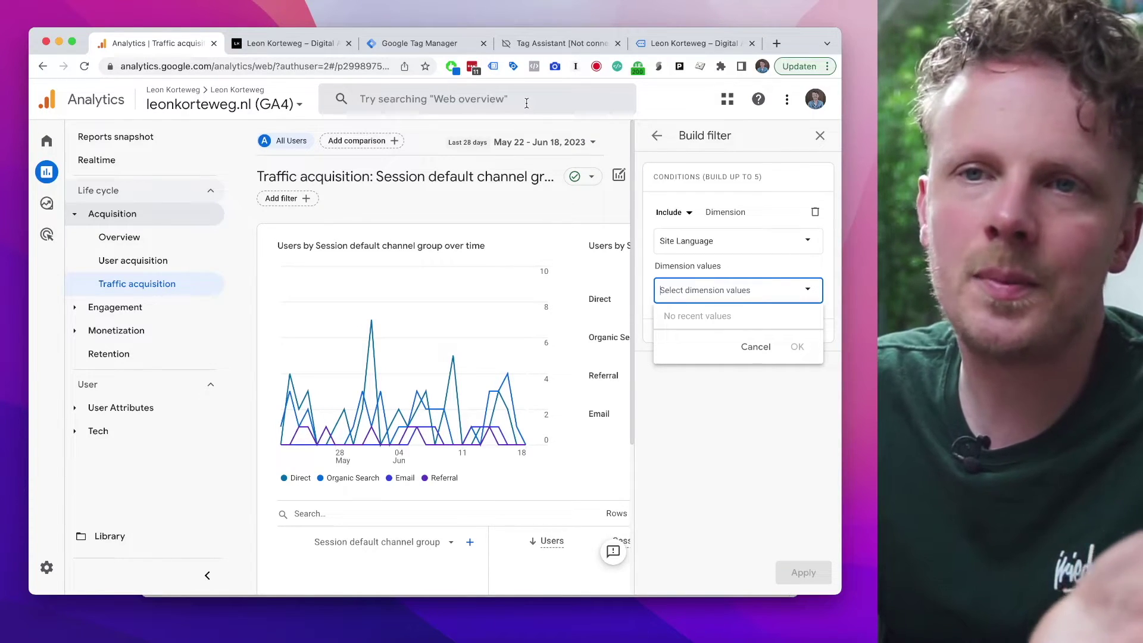
pyautogui.click(820, 136)
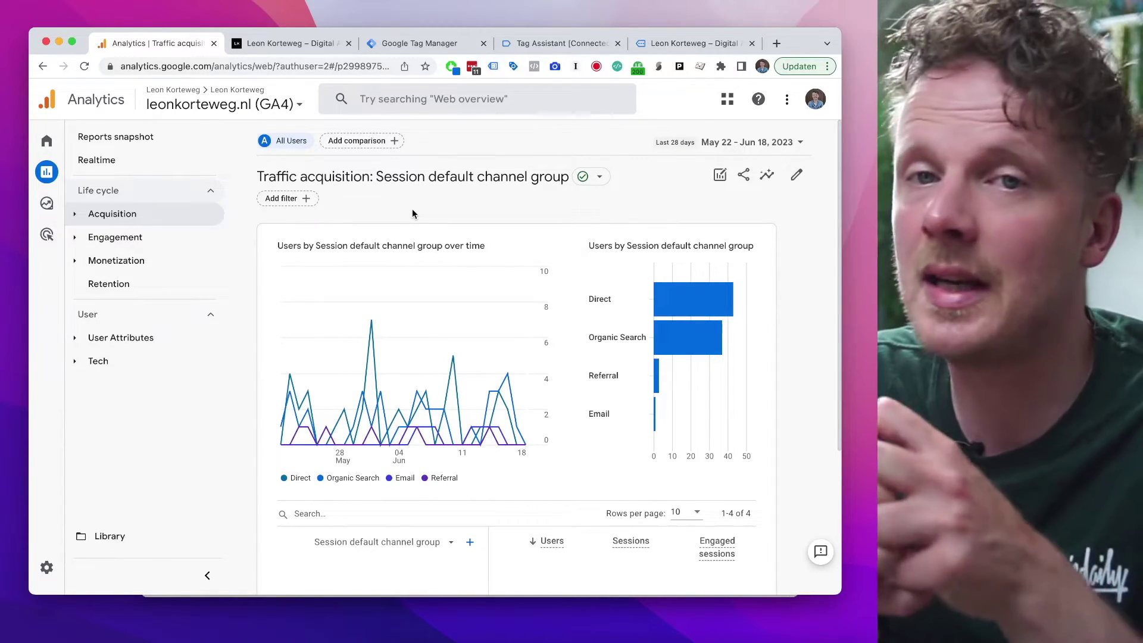
# Create a new blank report collection in the Analytics Library and name it Country sites
pyautogui.moveTo(336, 428)
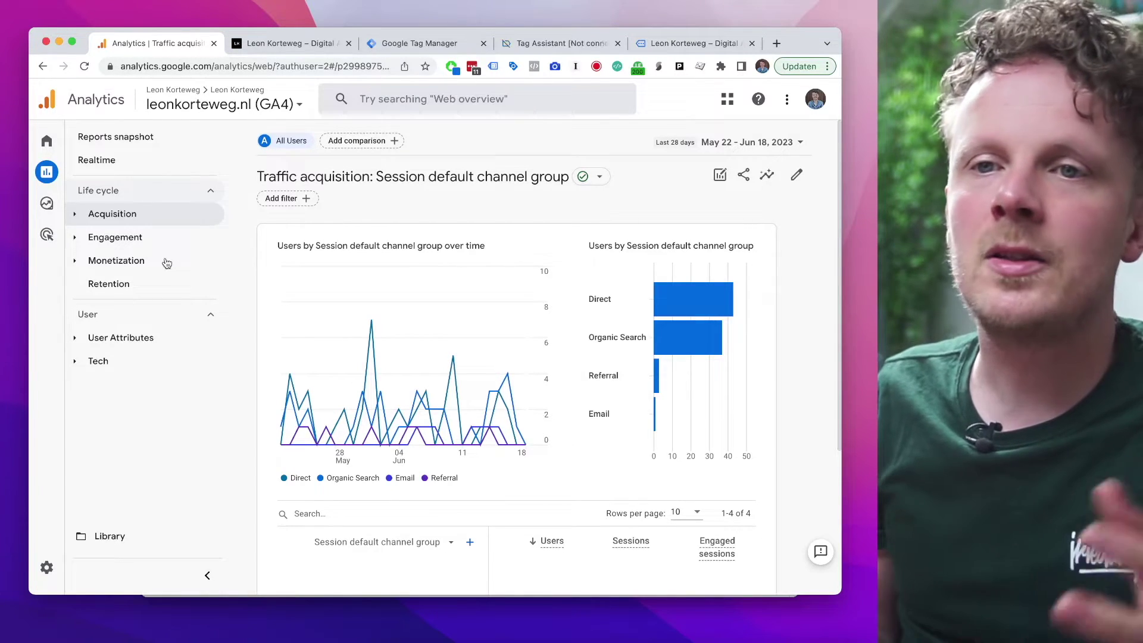
pyautogui.click(128, 191)
pyautogui.click(127, 191)
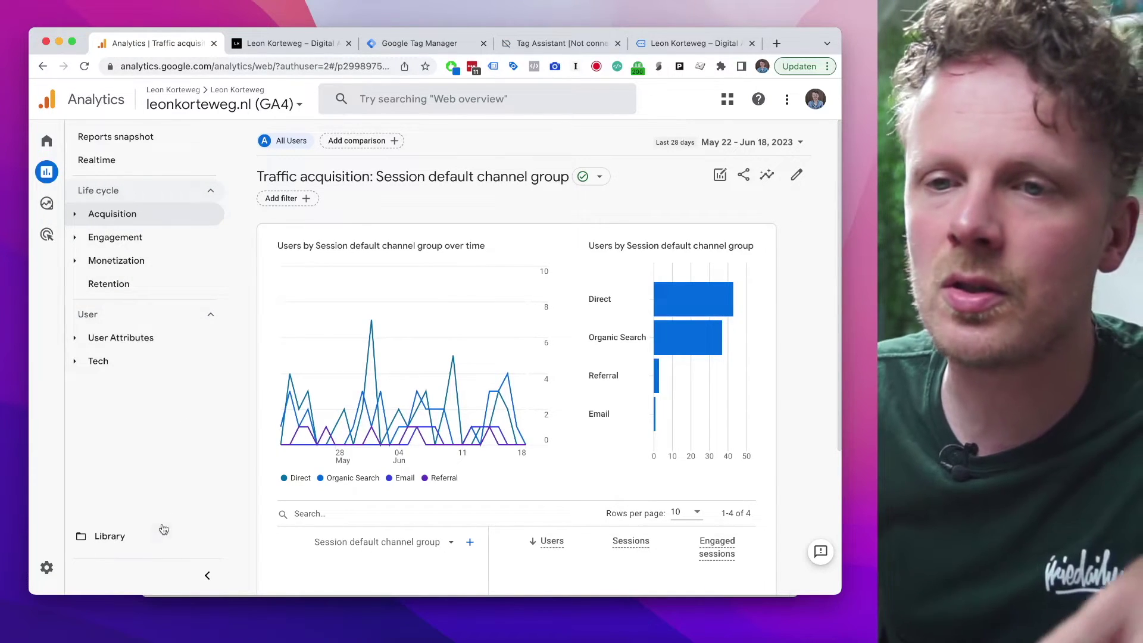
pyautogui.click(160, 531)
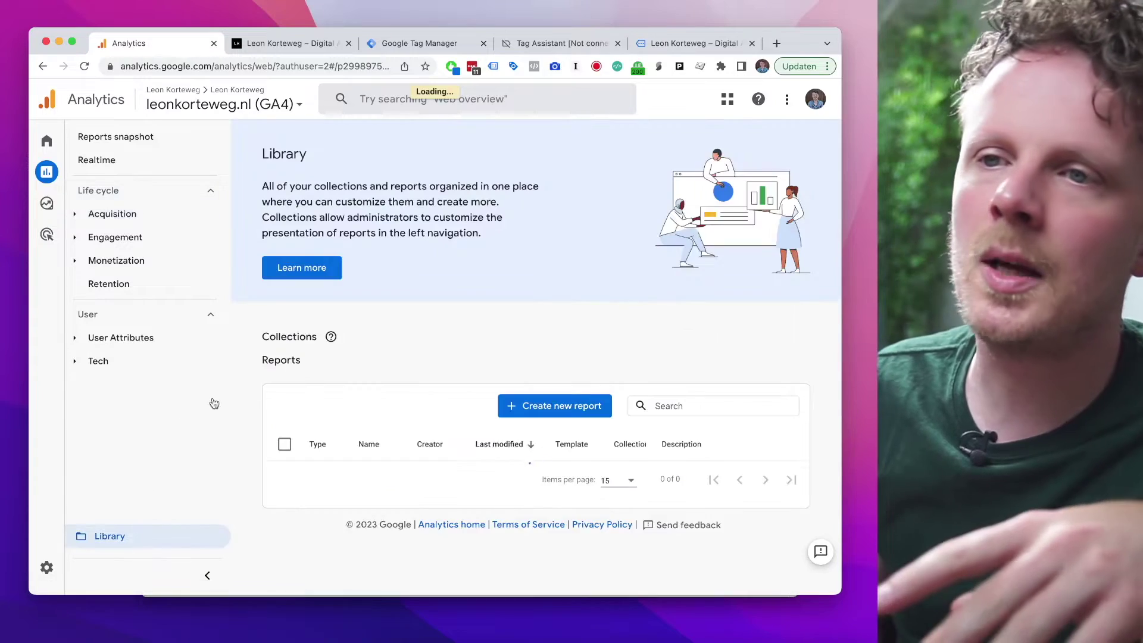
pyautogui.click(347, 384)
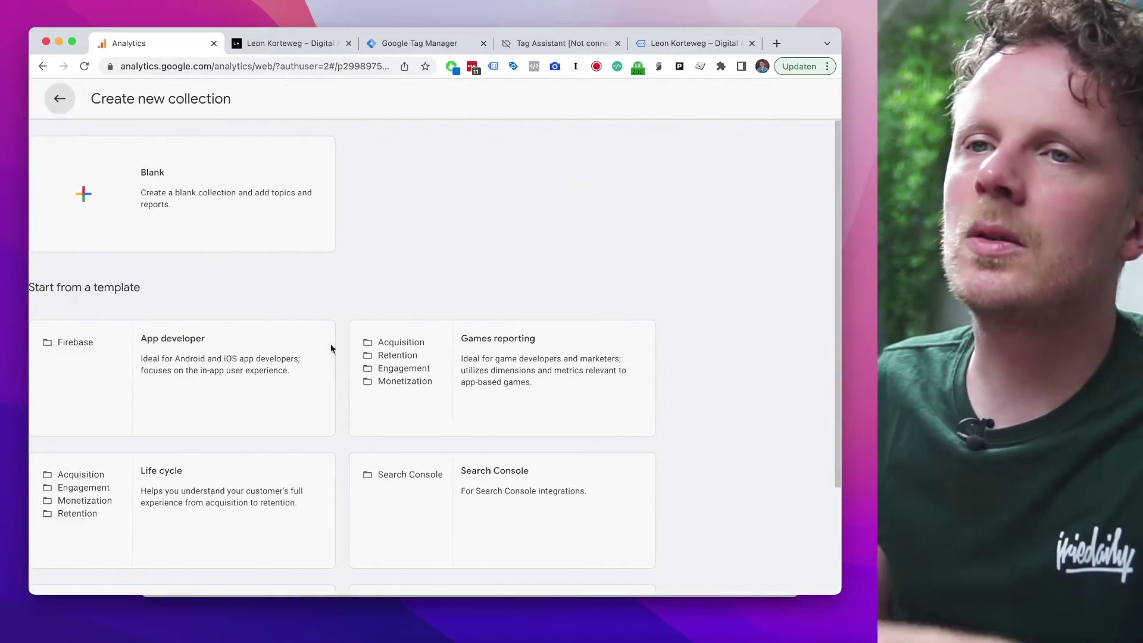
pyautogui.click(178, 191)
pyautogui.click(218, 202)
pyautogui.write('Country sites')
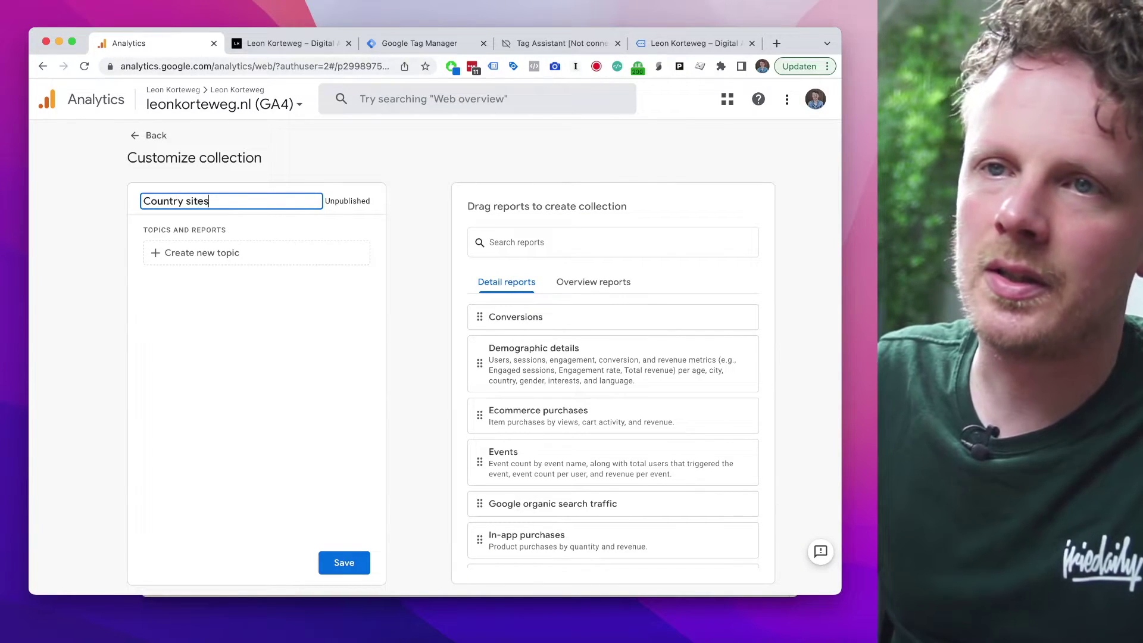
# Add the topics English, French and Dutch to the Country sites collection and save it
pyautogui.click(299, 255)
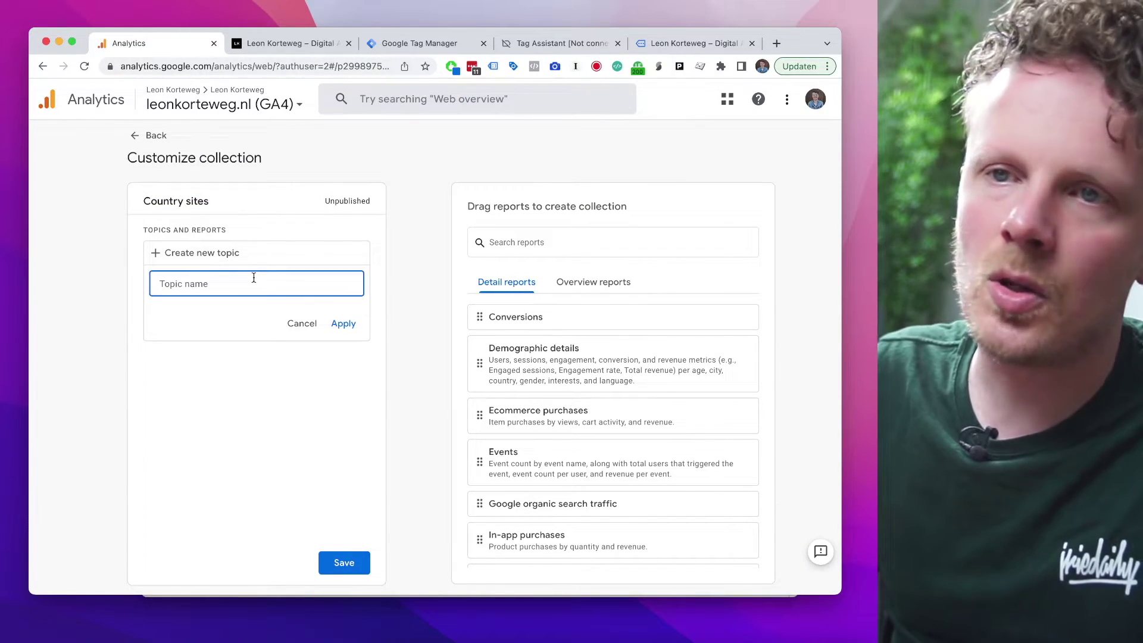
pyautogui.write('Englisch')
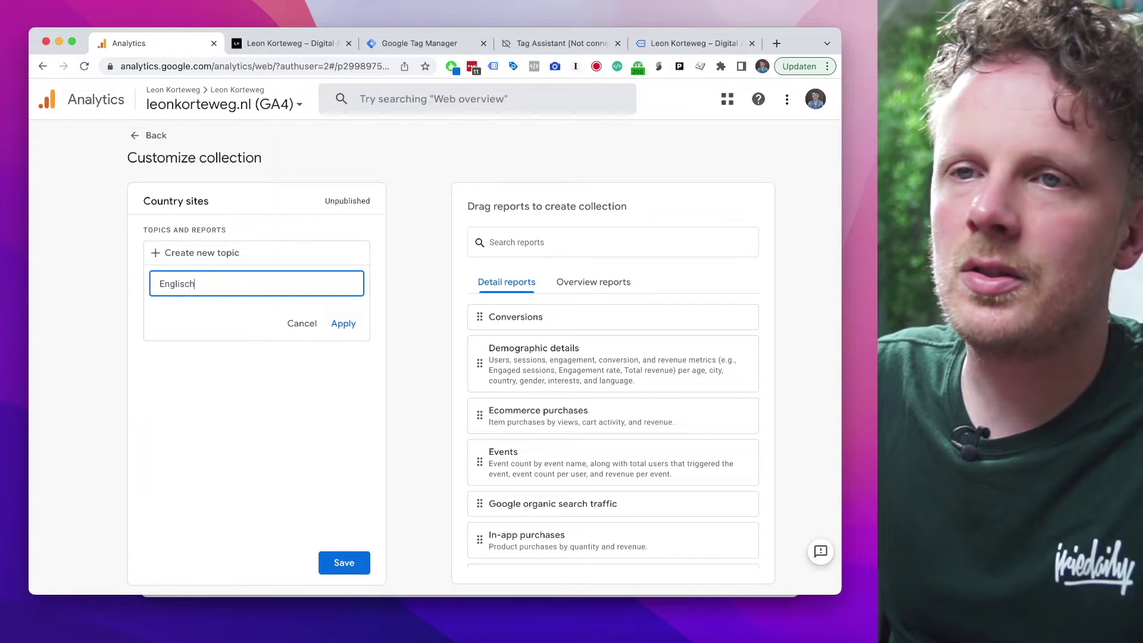
pyautogui.press('Return')
pyautogui.click(259, 345)
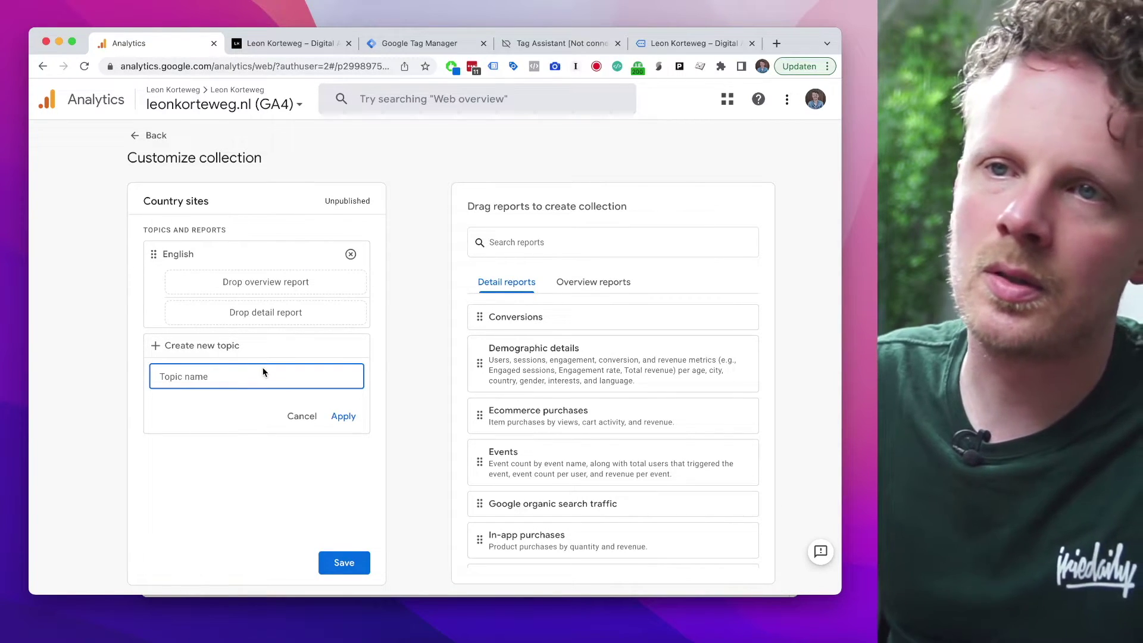
pyautogui.write('French')
pyautogui.press('Return')
pyautogui.click(234, 439)
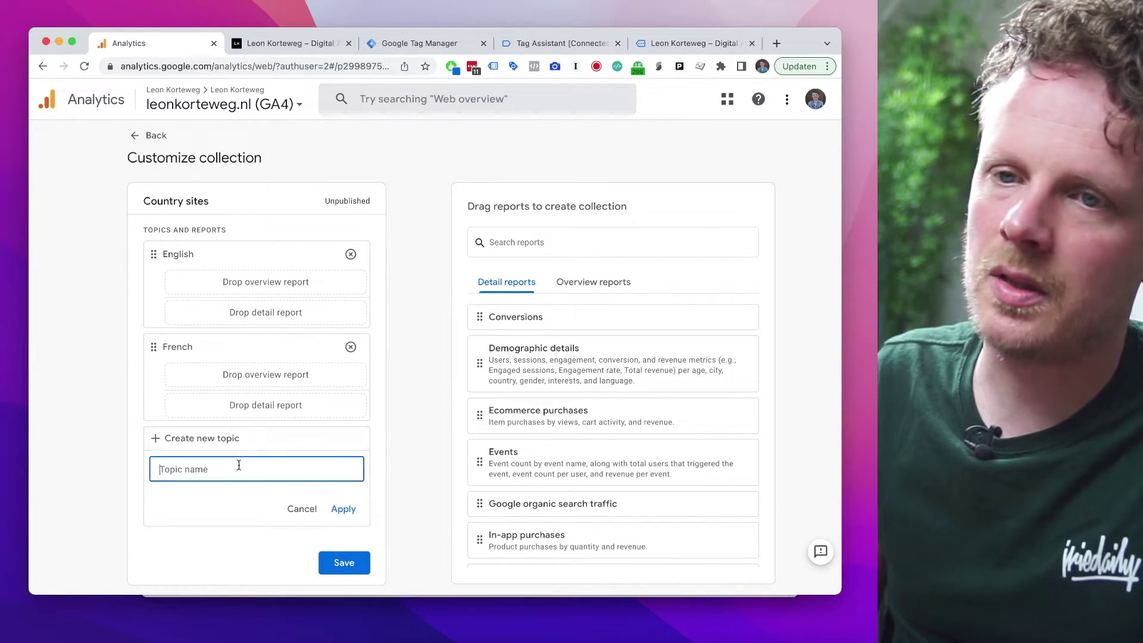
pyautogui.write('Dutch')
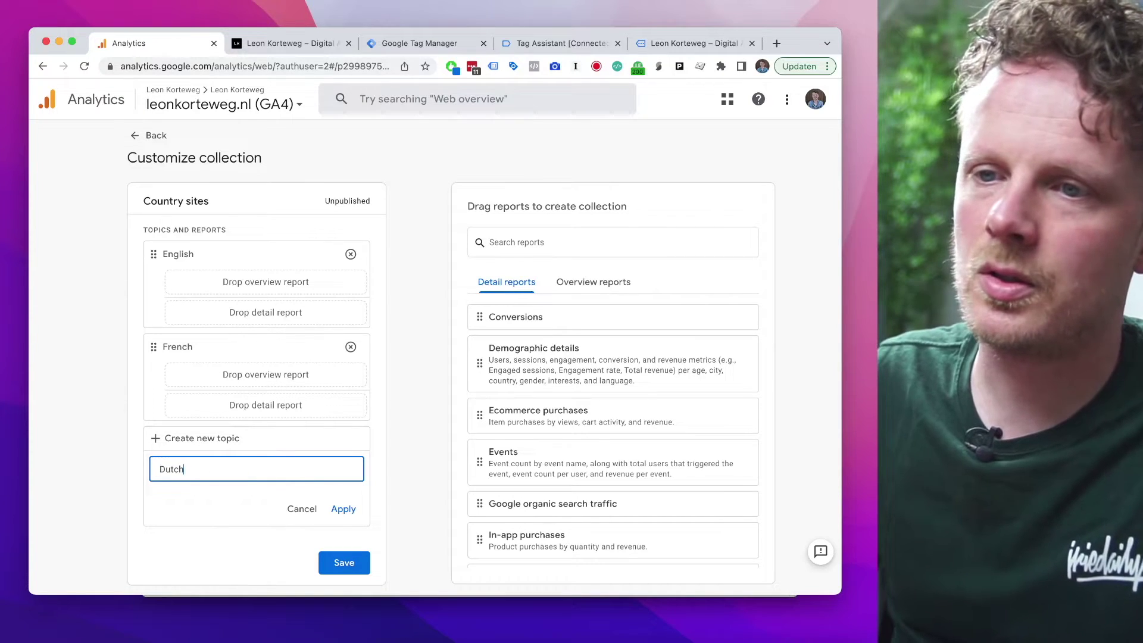
pyautogui.press('Return')
pyautogui.click(357, 562)
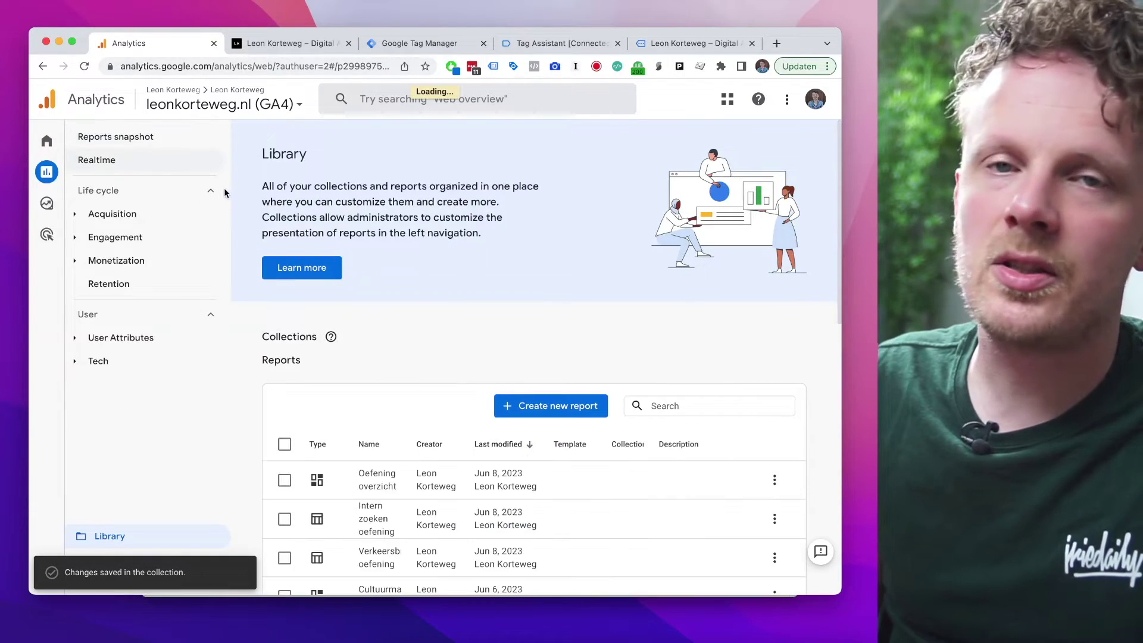
# Publish the Country sites collection and reload the page
pyautogui.click(646, 373)
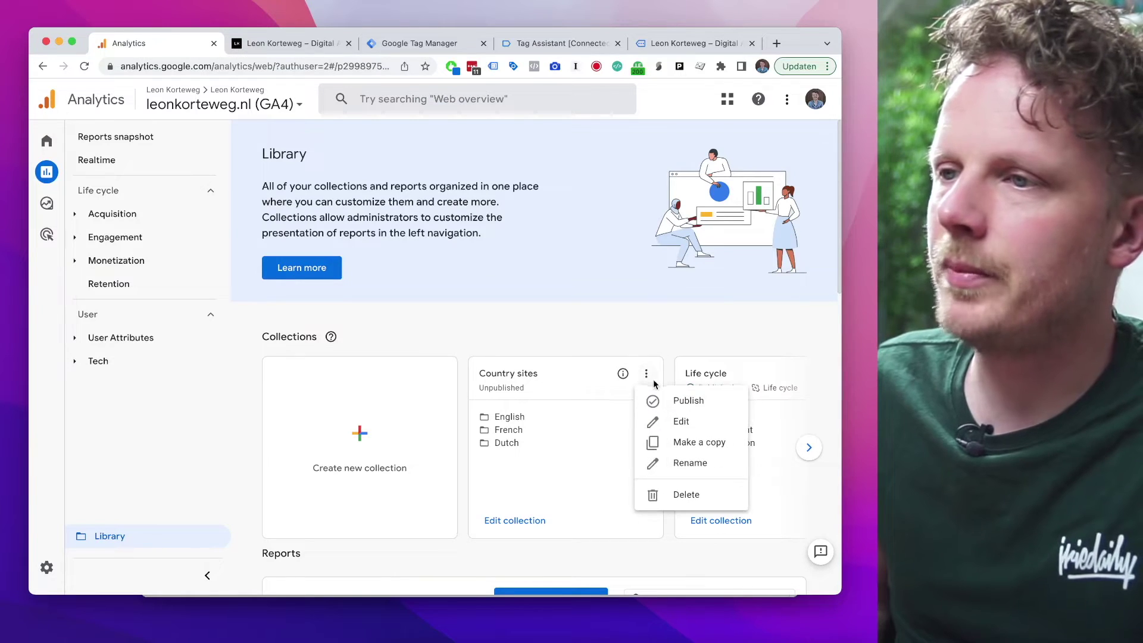
pyautogui.click(529, 427)
pyautogui.press('super+r')
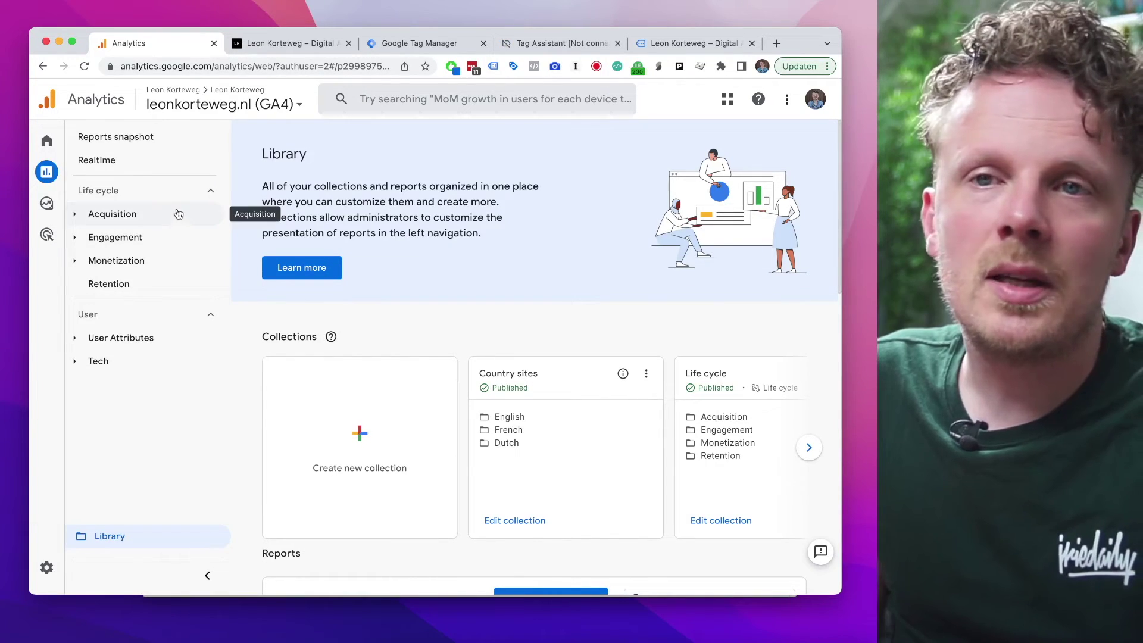
# Open the Traffic acquisition report for customization and start a new report filter
pyautogui.click(178, 214)
pyautogui.click(182, 284)
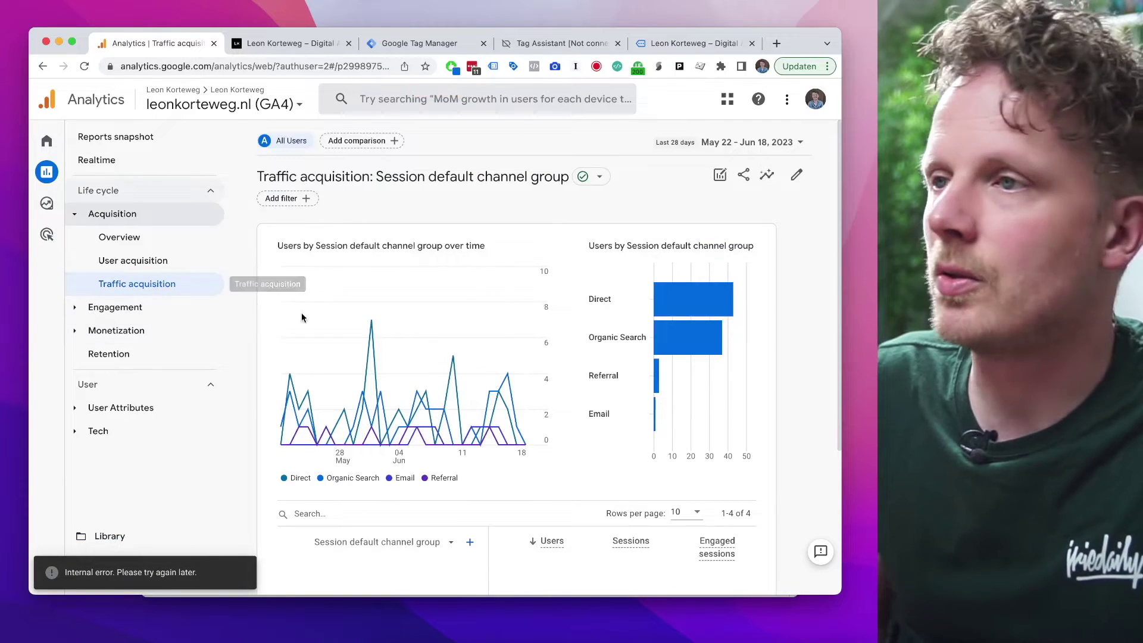
pyautogui.click(797, 174)
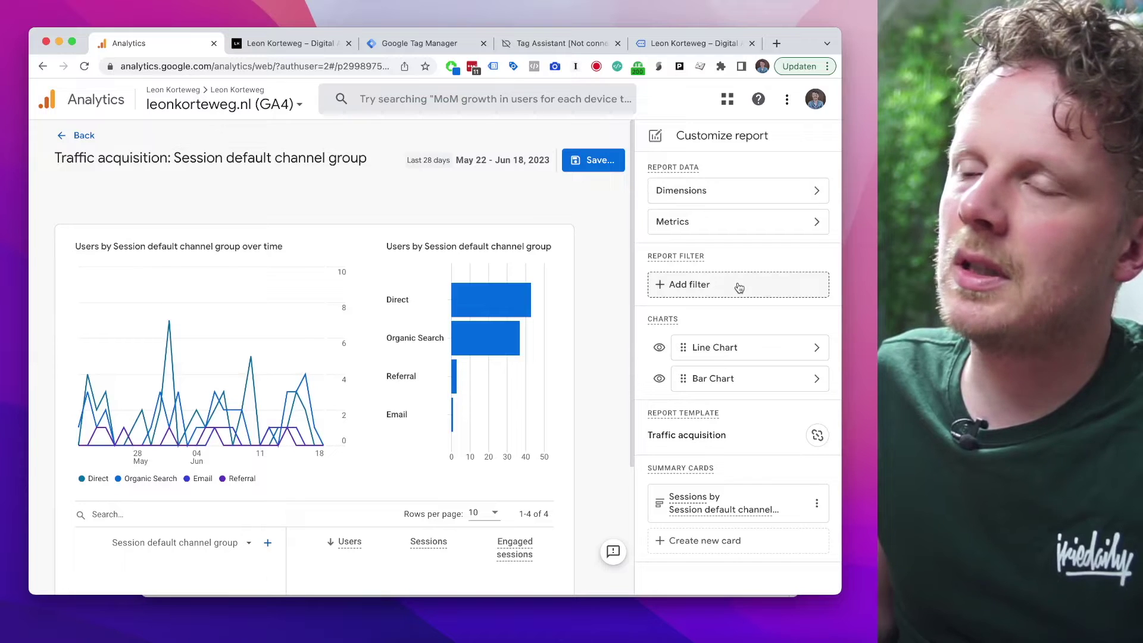
pyautogui.click(739, 287)
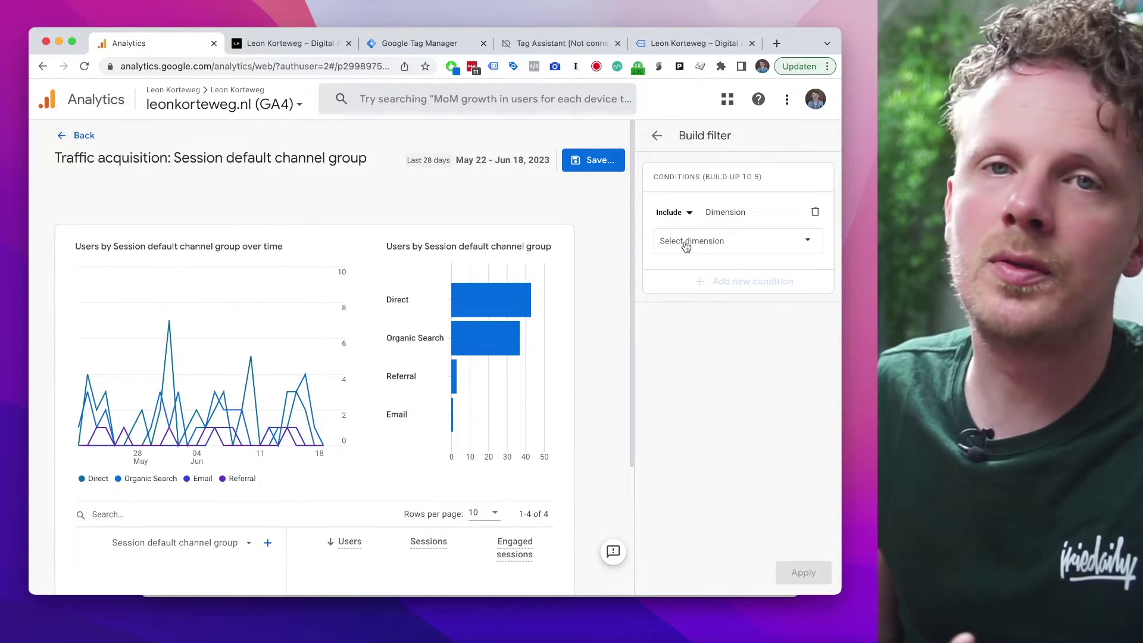
# Try to build the Traffic acquisition report filter from a value of the Site Language dimension
pyautogui.click(736, 243)
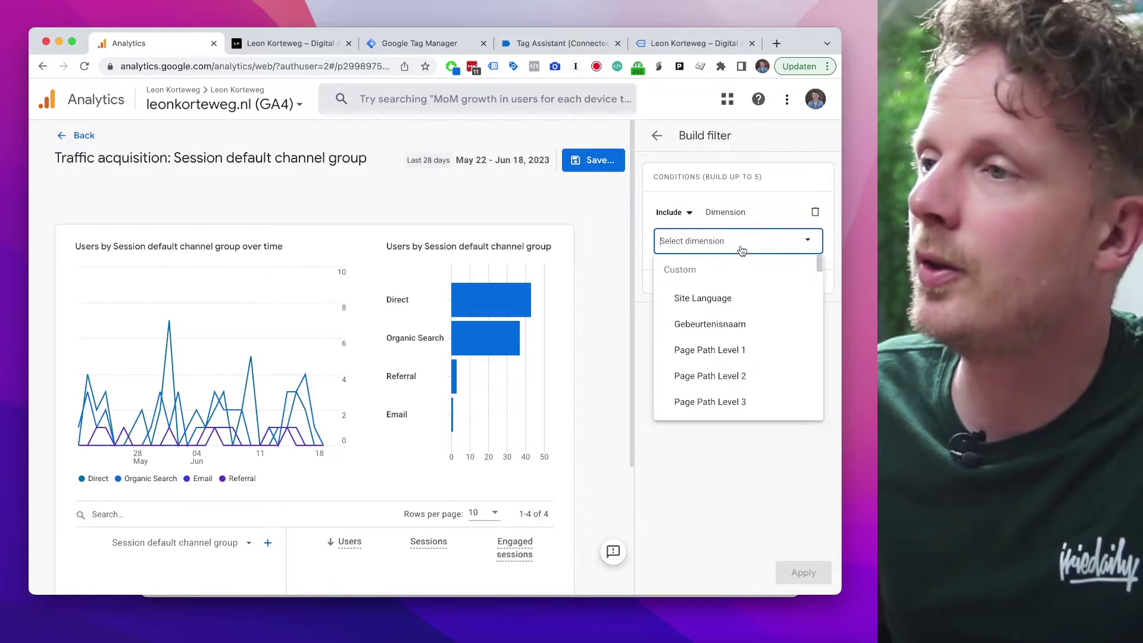
pyautogui.click(710, 299)
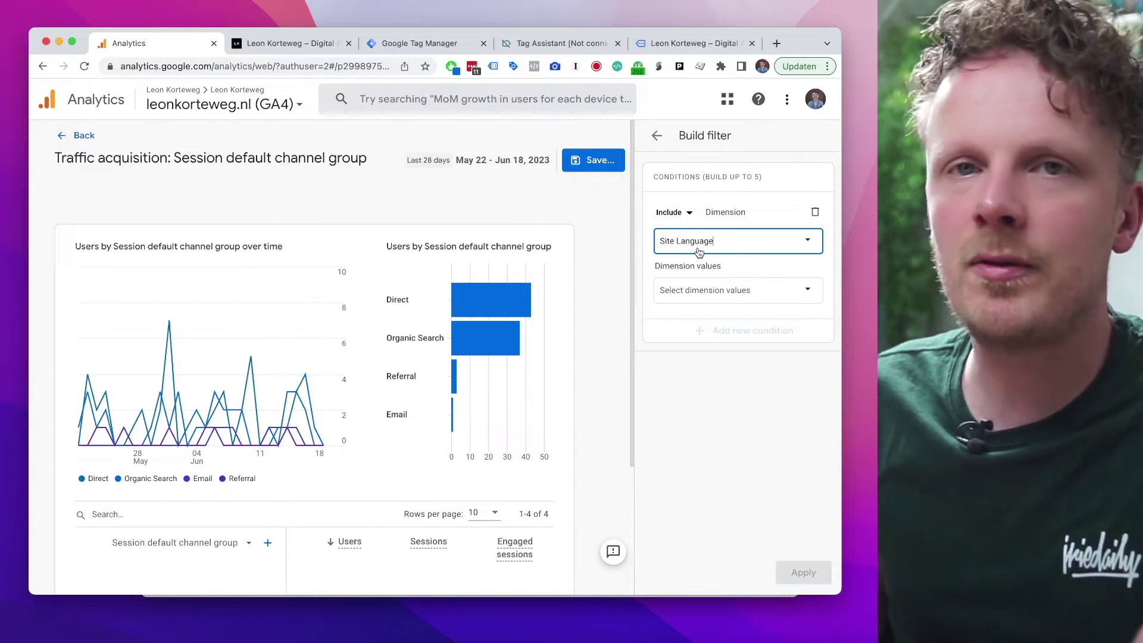
pyautogui.click(731, 292)
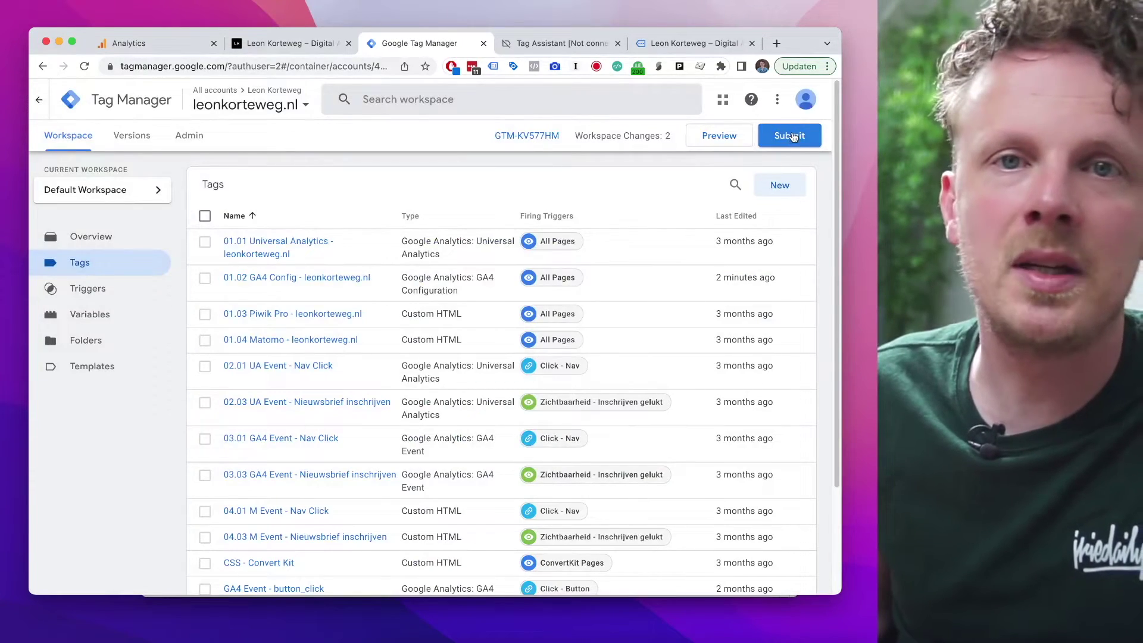
pyautogui.press('super+1')
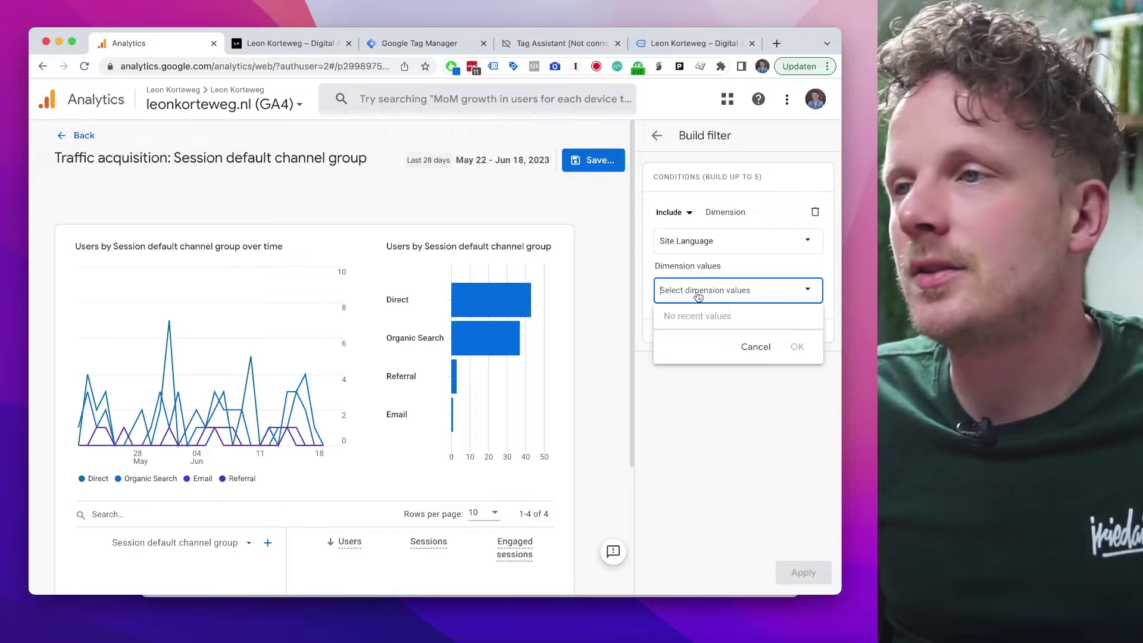
pyautogui.click(741, 241)
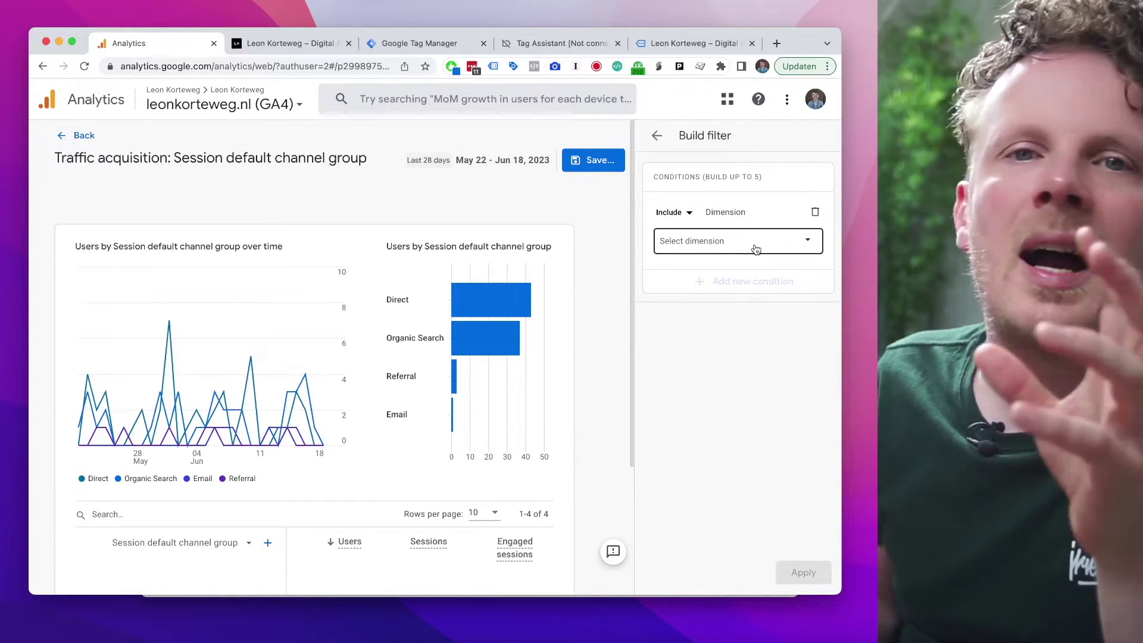
pyautogui.click(750, 243)
pyautogui.click(736, 298)
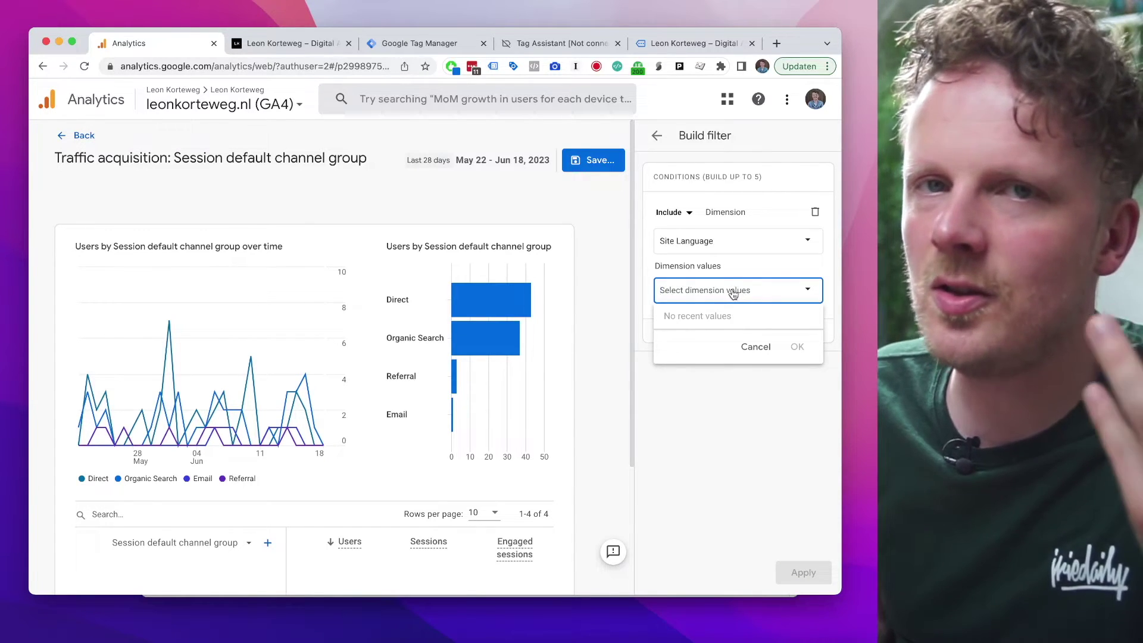
# Apply a report filter that includes Page Path Level 1 equal to / and look over the filtered table
pyautogui.click(732, 242)
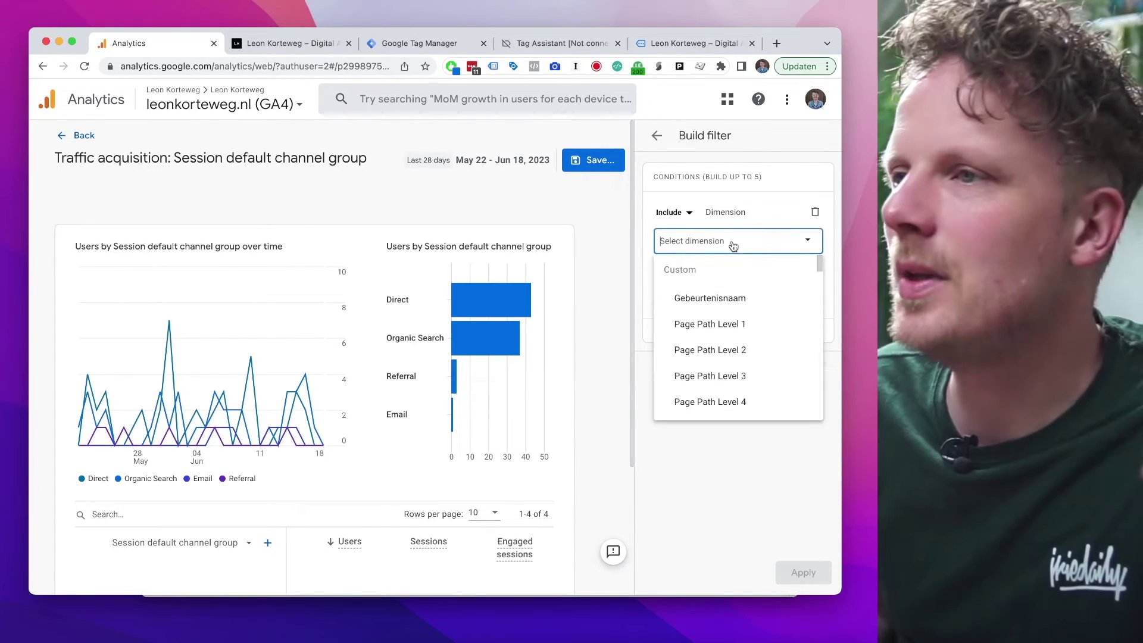
pyautogui.click(738, 325)
pyautogui.click(747, 290)
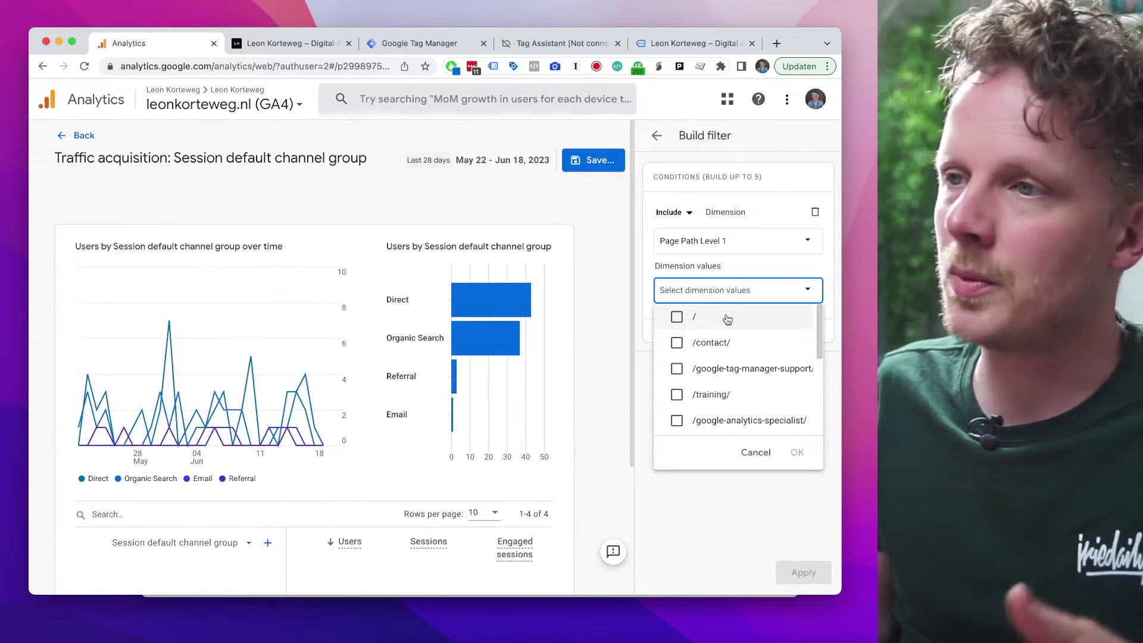
pyautogui.click(728, 320)
pyautogui.click(797, 453)
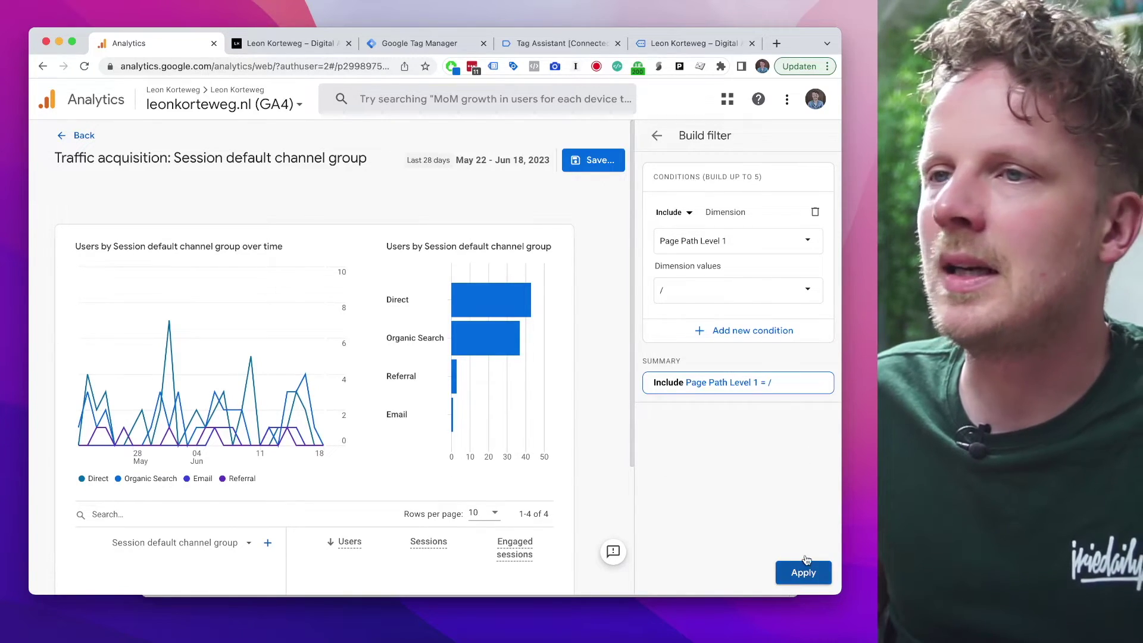
pyautogui.click(805, 566)
pyautogui.scroll(-3, 537, 295)
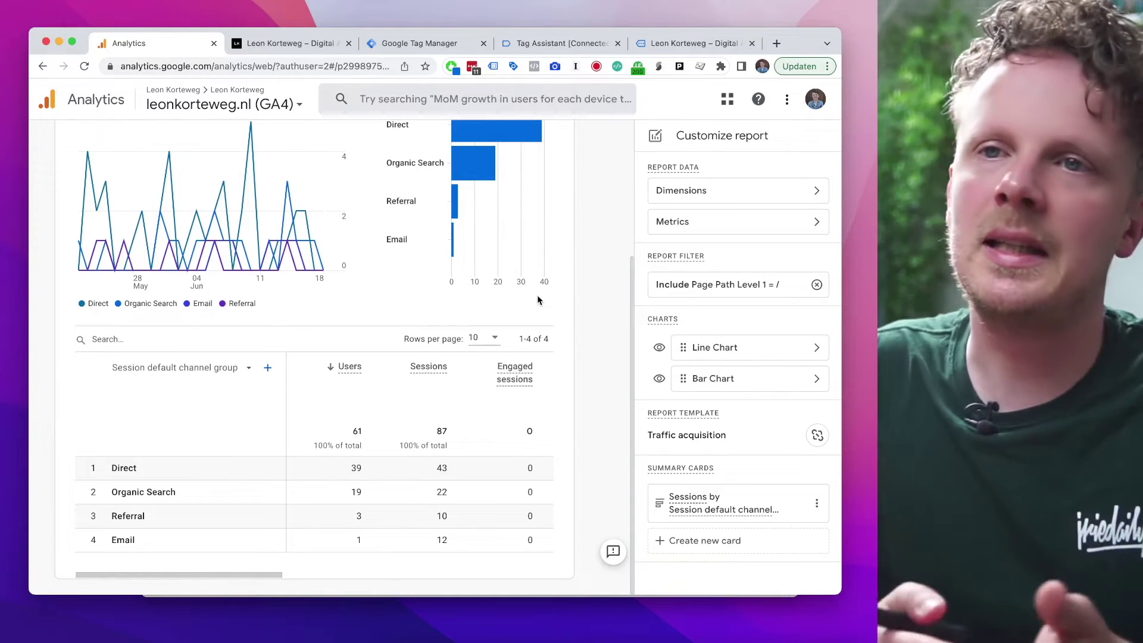
pyautogui.scroll(3, 537, 295)
# Save the filtered report as a new report named English: Traffic sources
pyautogui.click(613, 161)
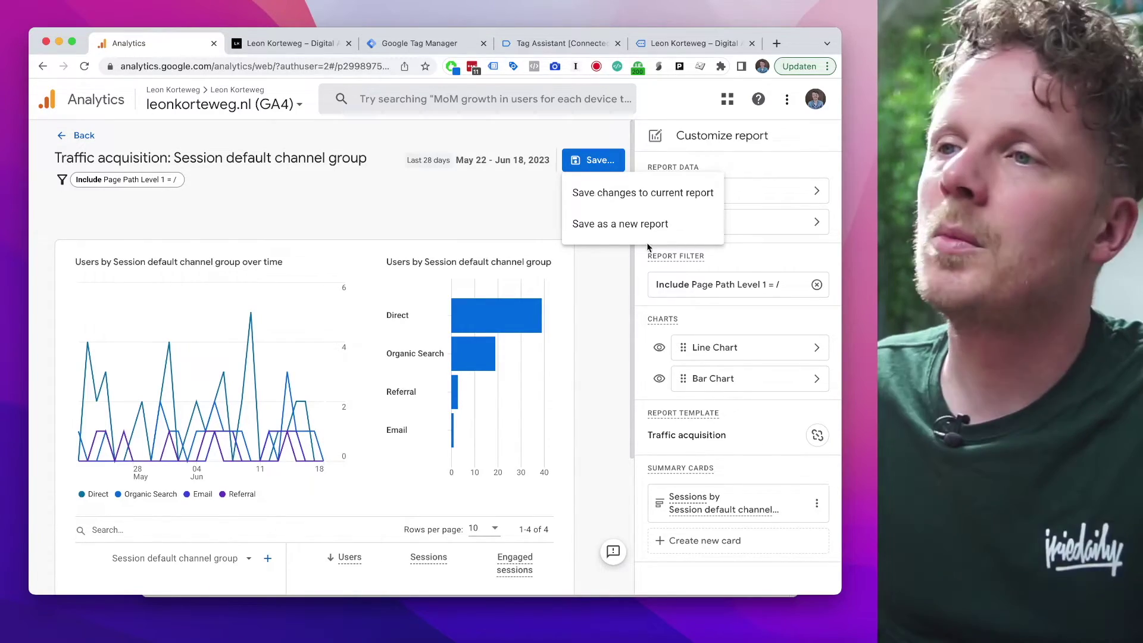
pyautogui.click(653, 223)
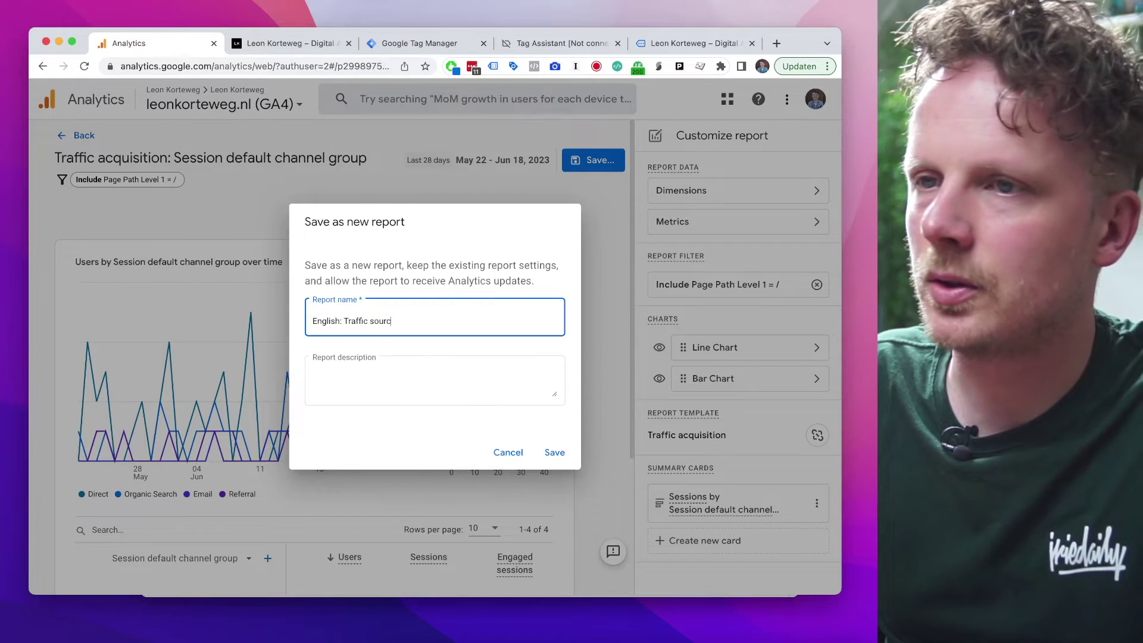
pyautogui.press('Return')
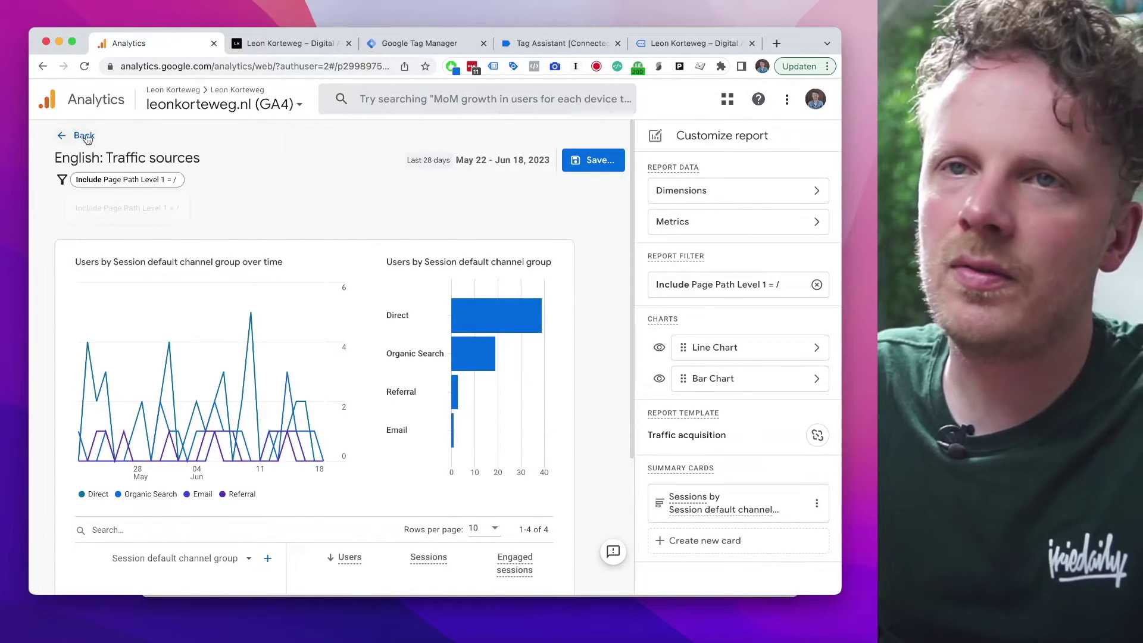
# Leave the customized report and open the Pages and screens report for customization
pyautogui.click(84, 135)
pyautogui.click(56, 174)
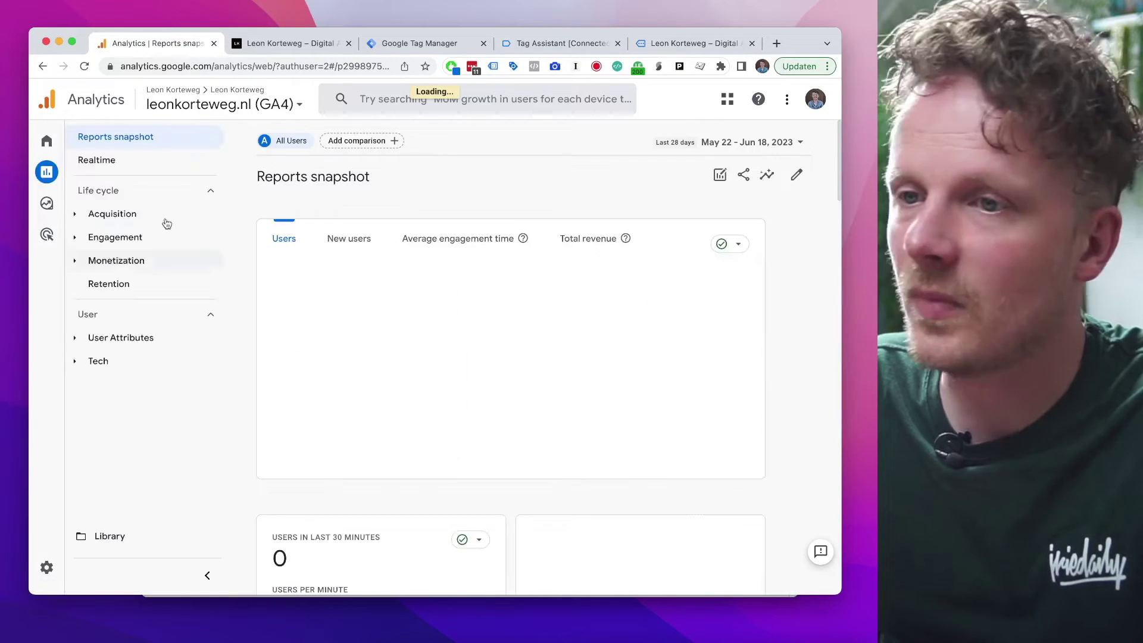
pyautogui.click(160, 237)
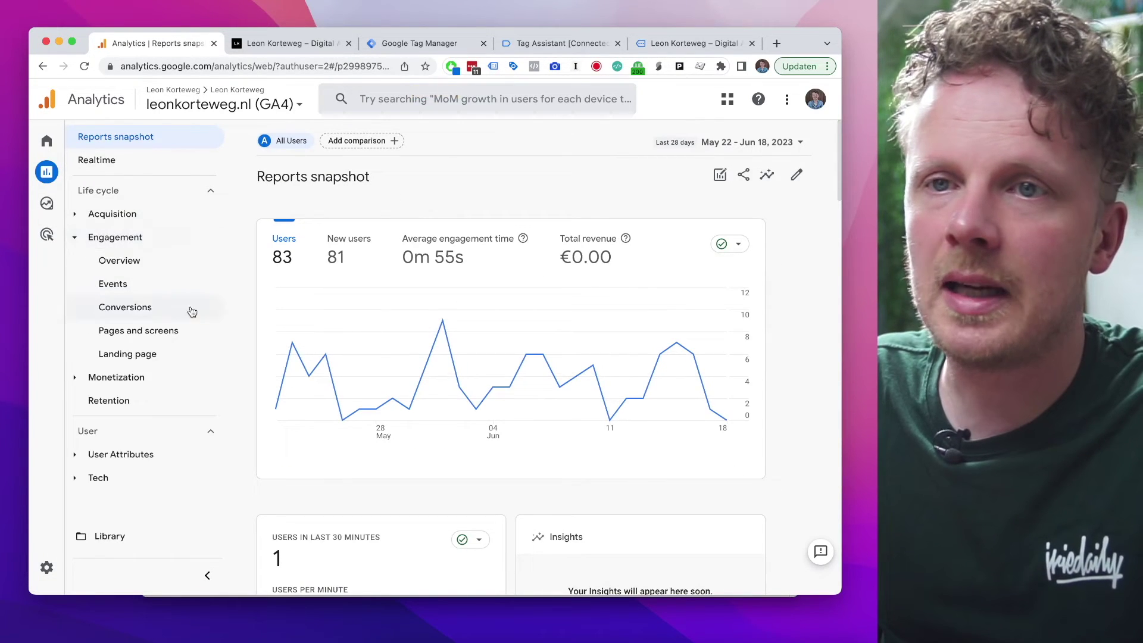
pyautogui.click(189, 332)
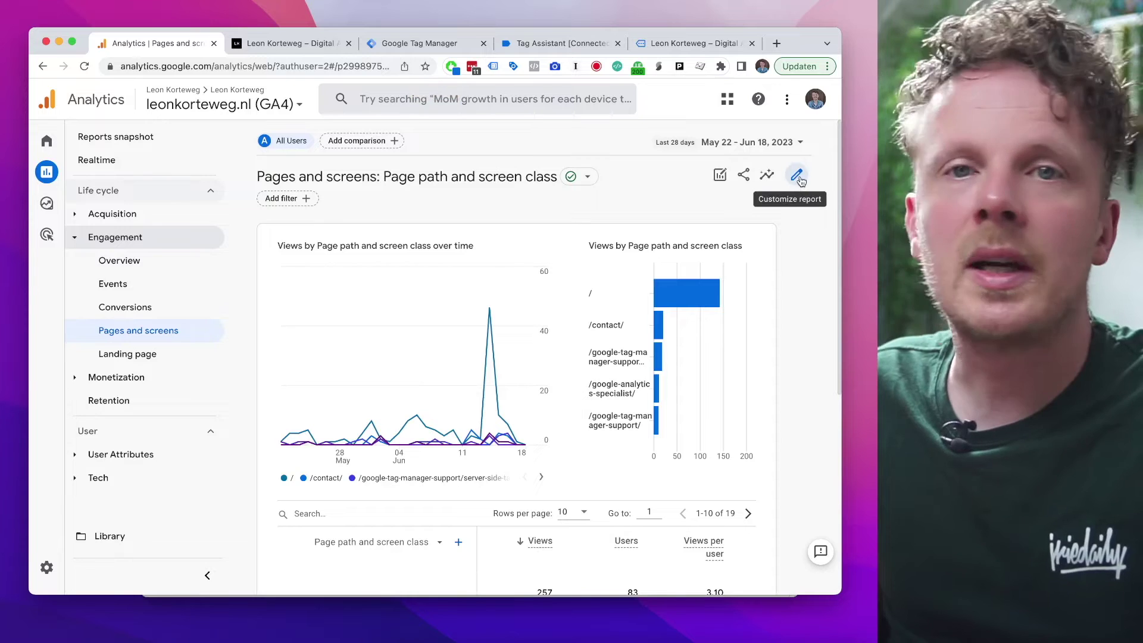
pyautogui.click(797, 177)
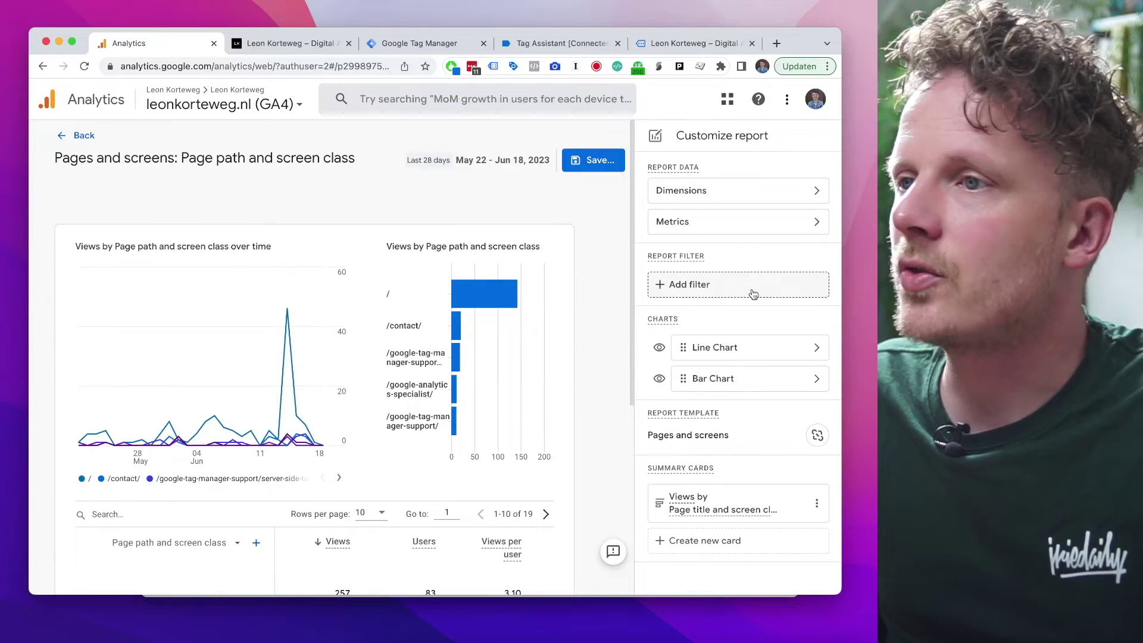
# Start a report filter on the Site Language dimension for Pages and screens and check its available values
pyautogui.click(752, 285)
pyautogui.click(759, 252)
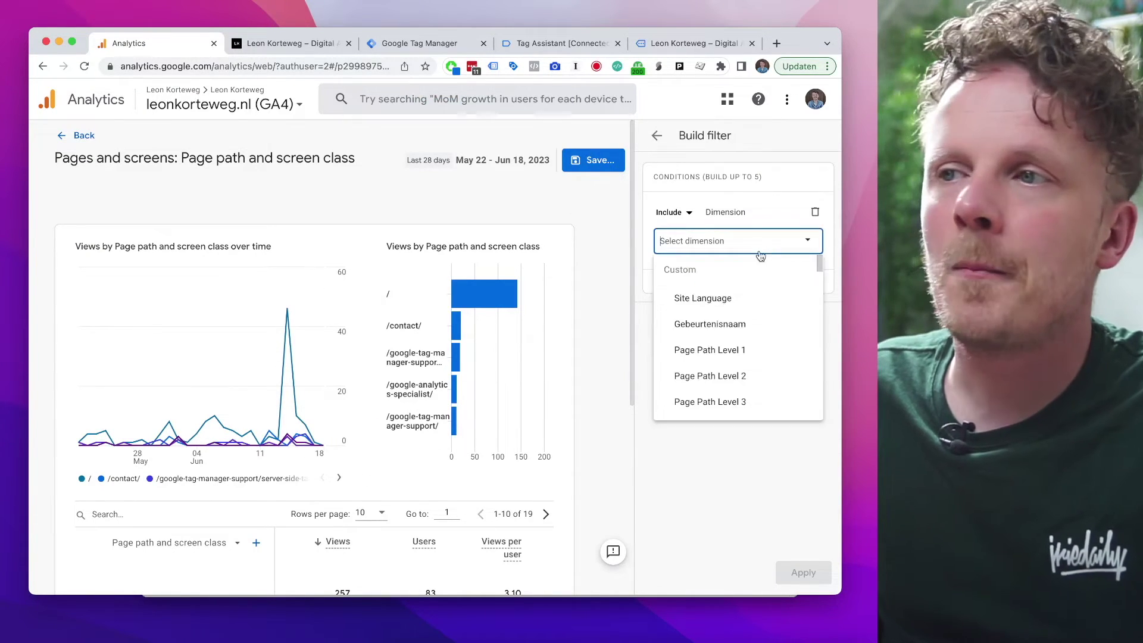
pyautogui.click(765, 296)
pyautogui.click(767, 297)
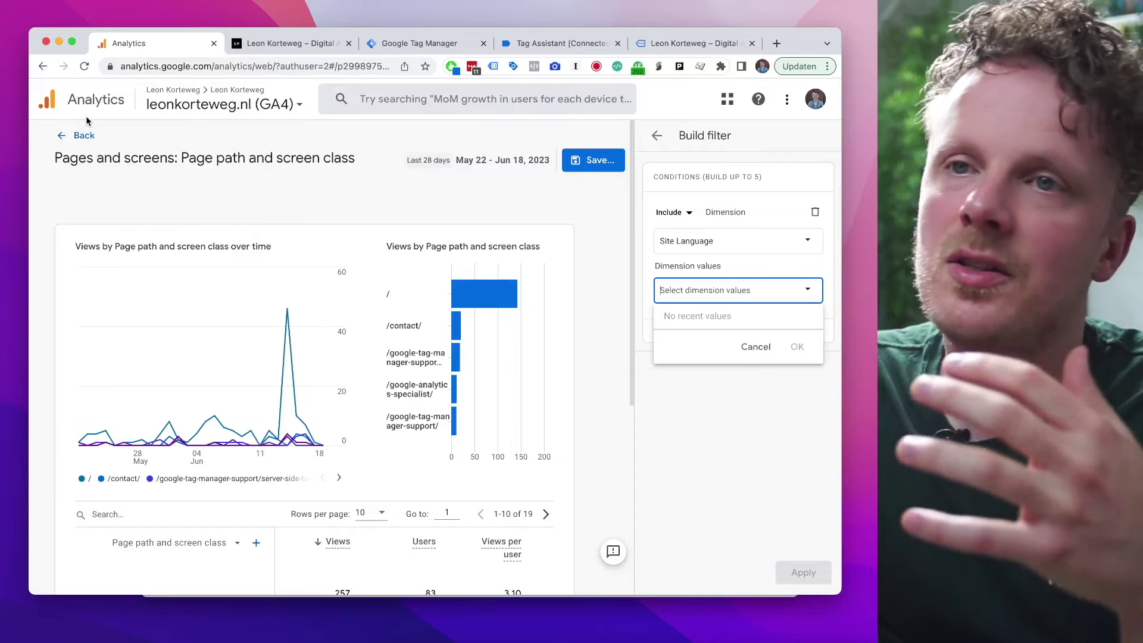
# Leave the Pages and screens customization without saving and open the Country sites collection from the Library for editing
pyautogui.click(87, 145)
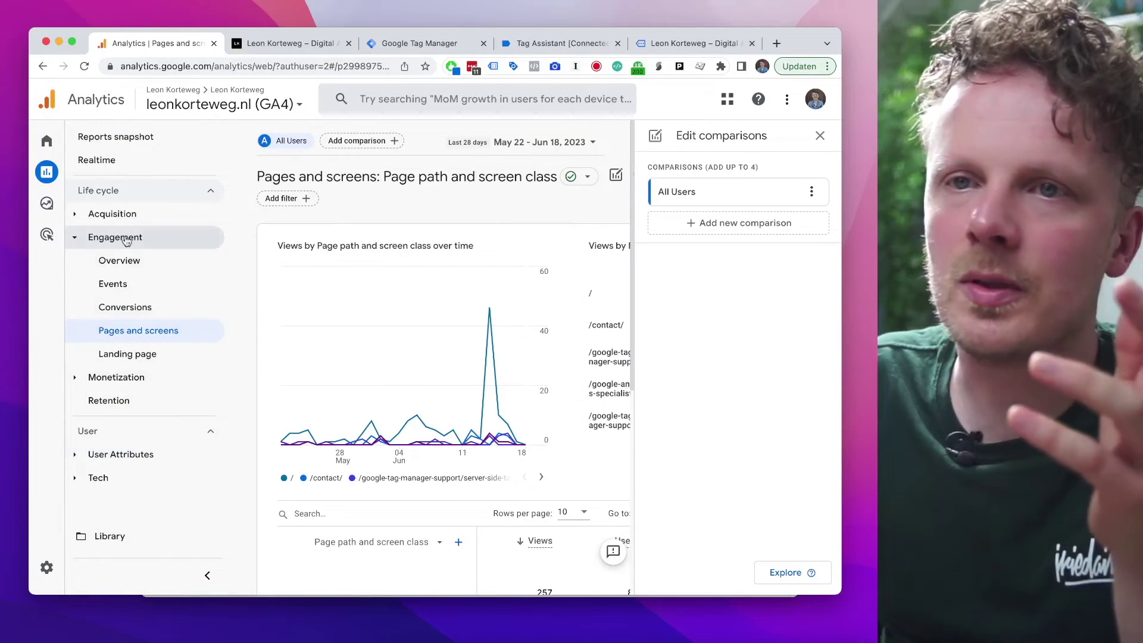
pyautogui.click(126, 240)
pyautogui.click(147, 538)
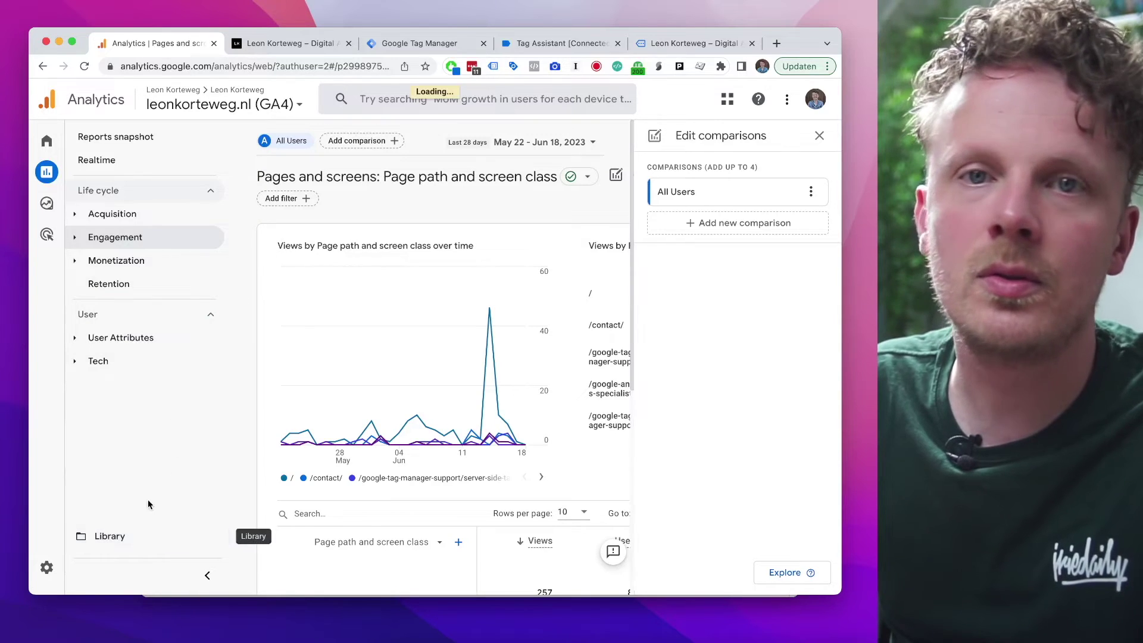
pyautogui.scroll(-4, 387, 341)
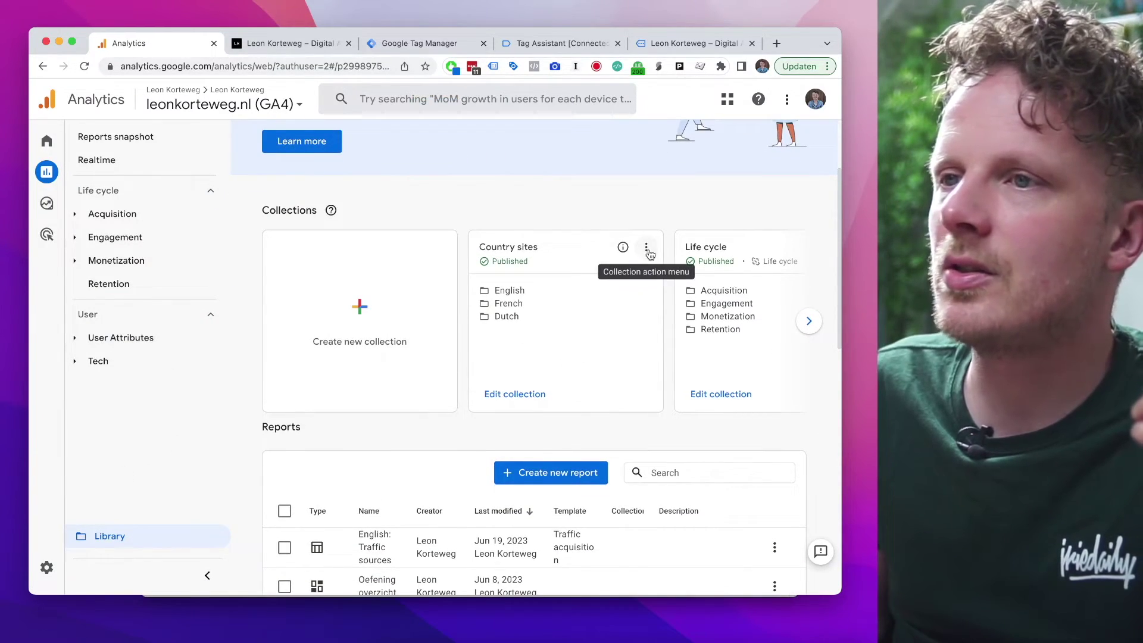
pyautogui.click(646, 250)
pyautogui.click(556, 390)
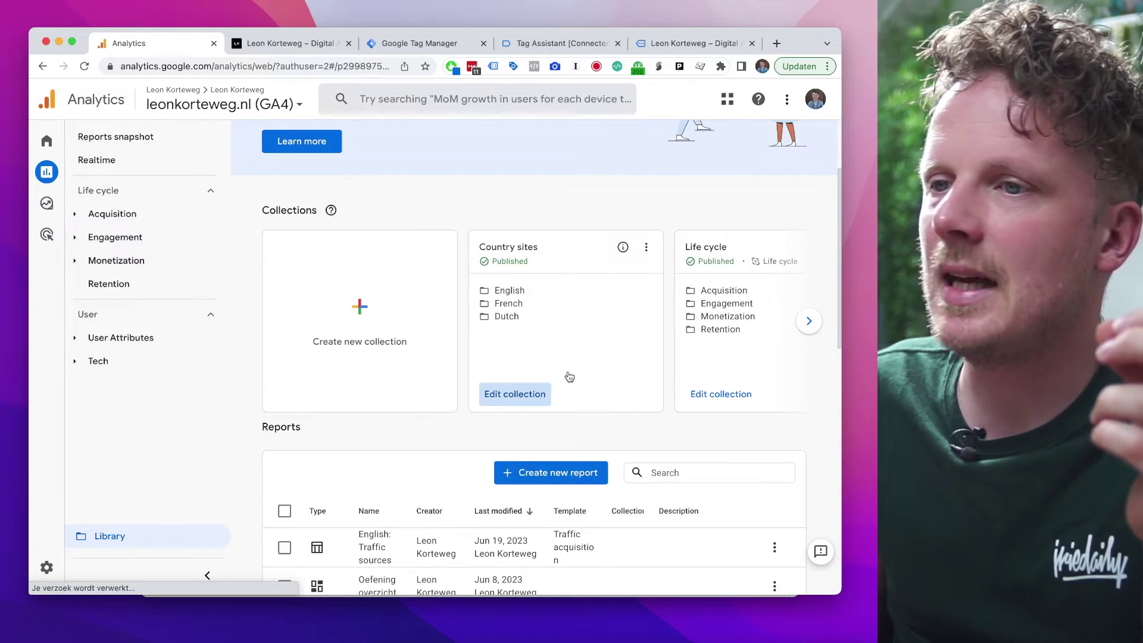
pyautogui.click(563, 386)
# Find the English: Traffic sources report, add it as a detail report under the English topic, and save the collection
pyautogui.click(608, 244)
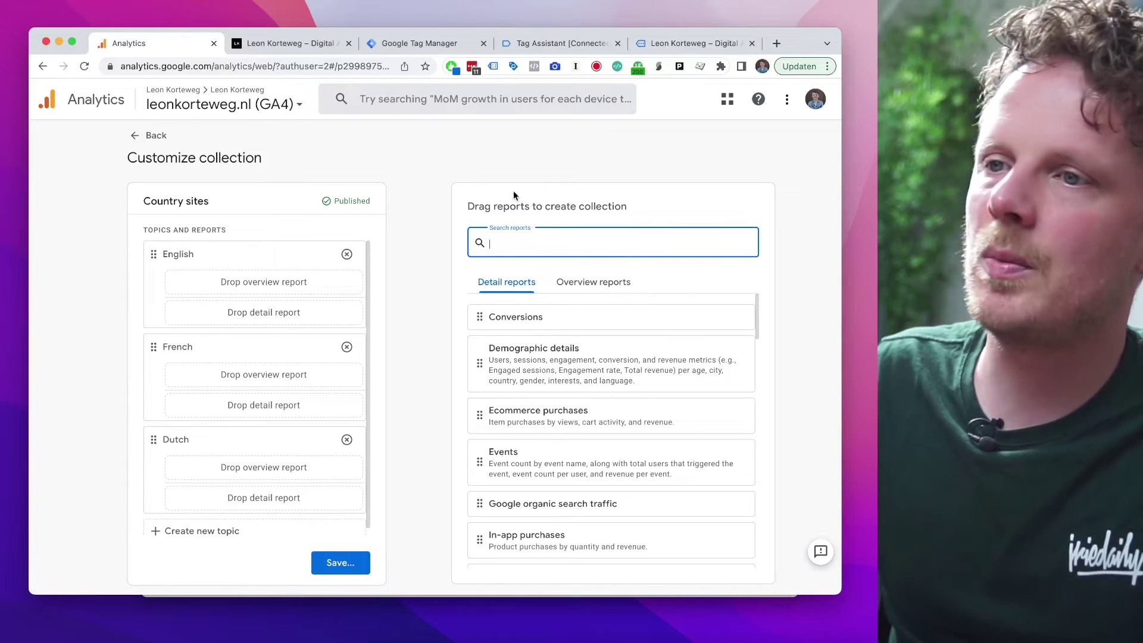
pyautogui.write('english')
pyautogui.moveTo(481, 316); pyautogui.dragTo(255, 315)
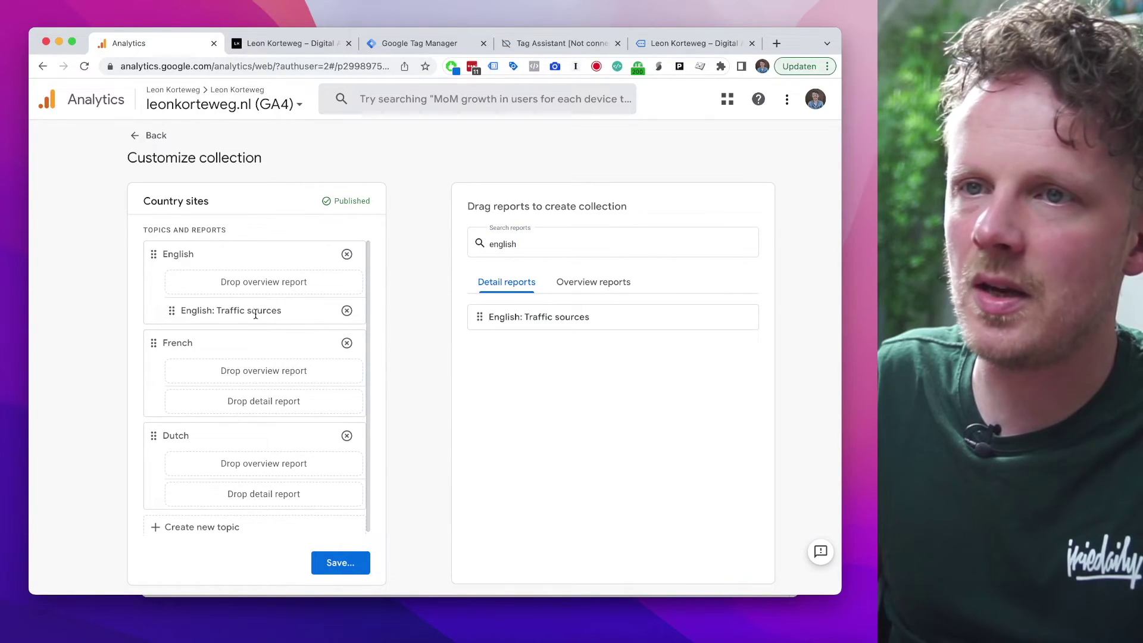
pyautogui.click(359, 564)
pyautogui.click(411, 502)
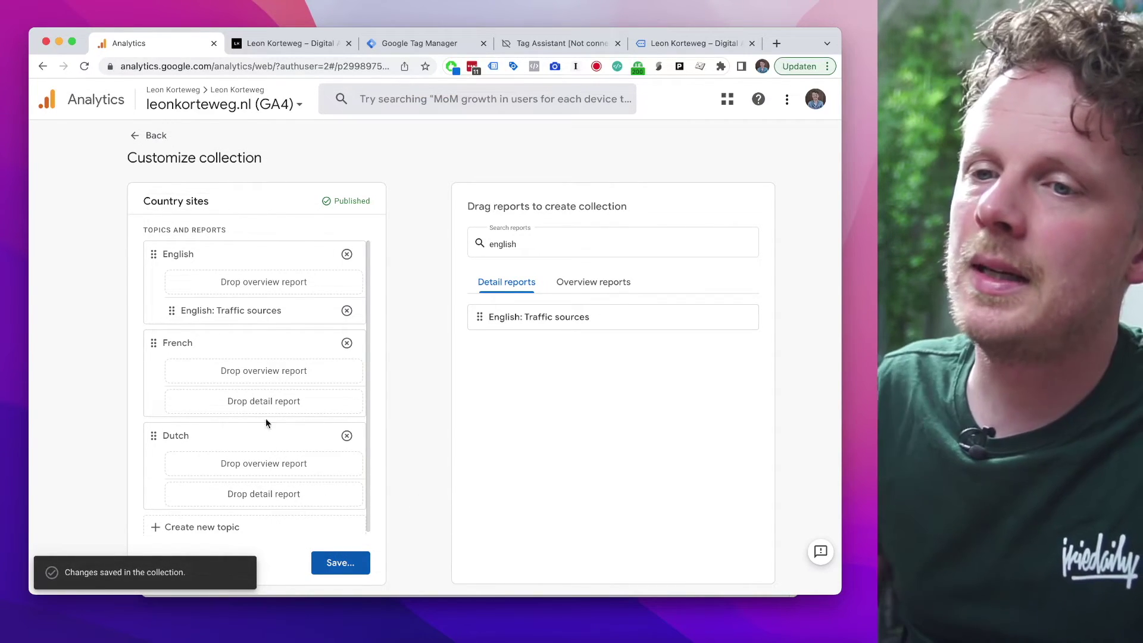
# Open the English: Traffic sources report in the Country sites collection and examine its filter, charts and channel table
pyautogui.click(150, 136)
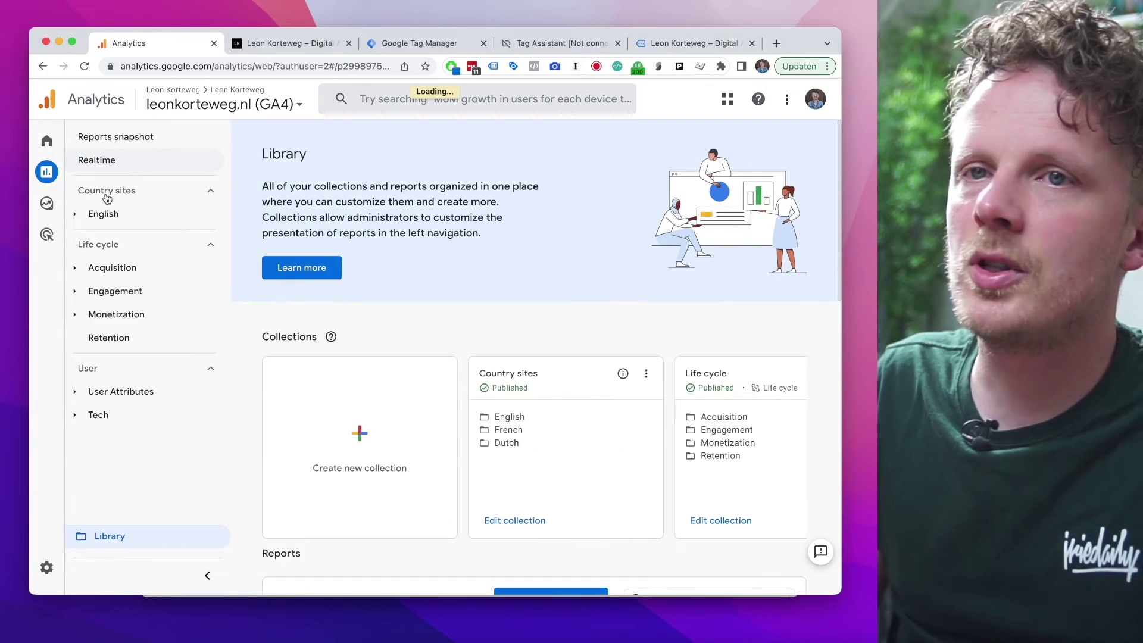
pyautogui.click(107, 215)
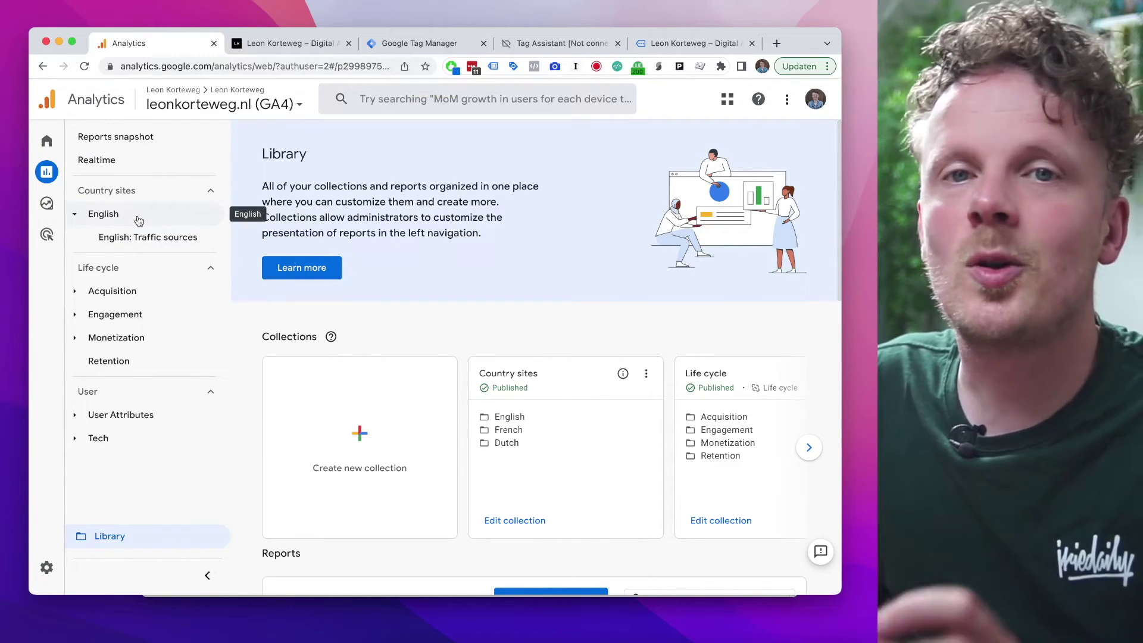
pyautogui.click(156, 238)
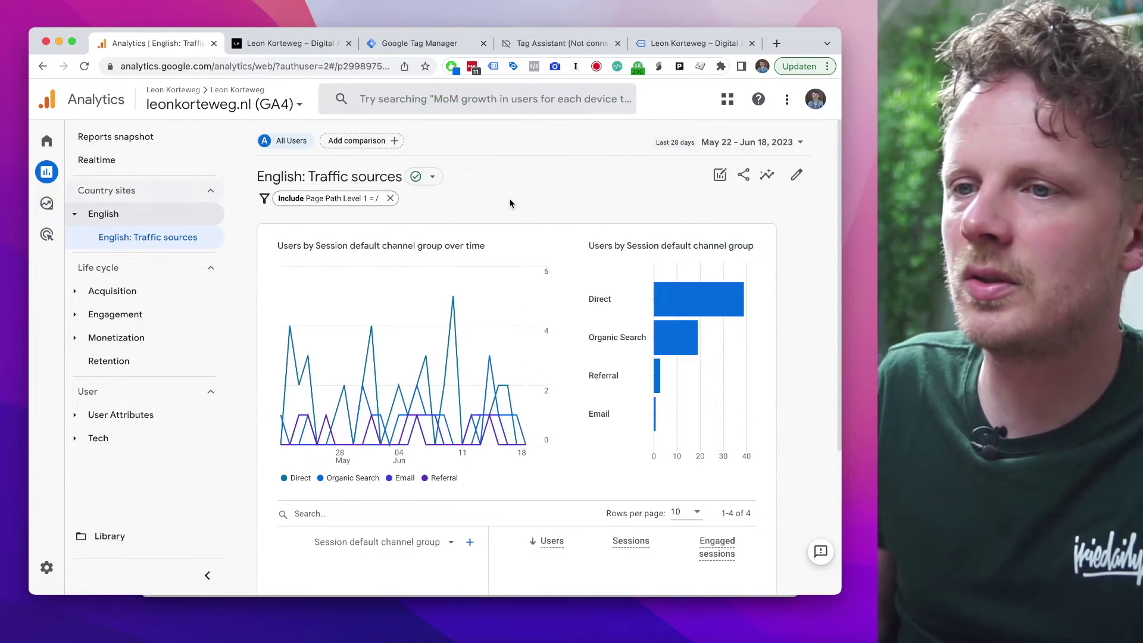
pyautogui.scroll(-3, 524, 250)
pyautogui.scroll(3, 538, 298)
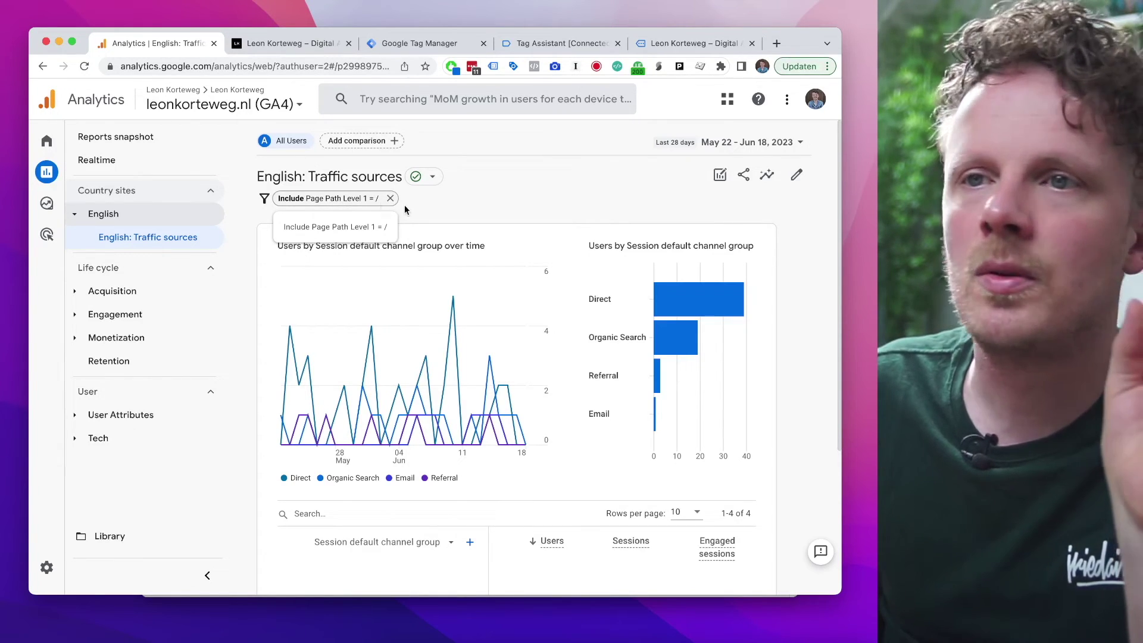
pyautogui.scroll(-3, 431, 215)
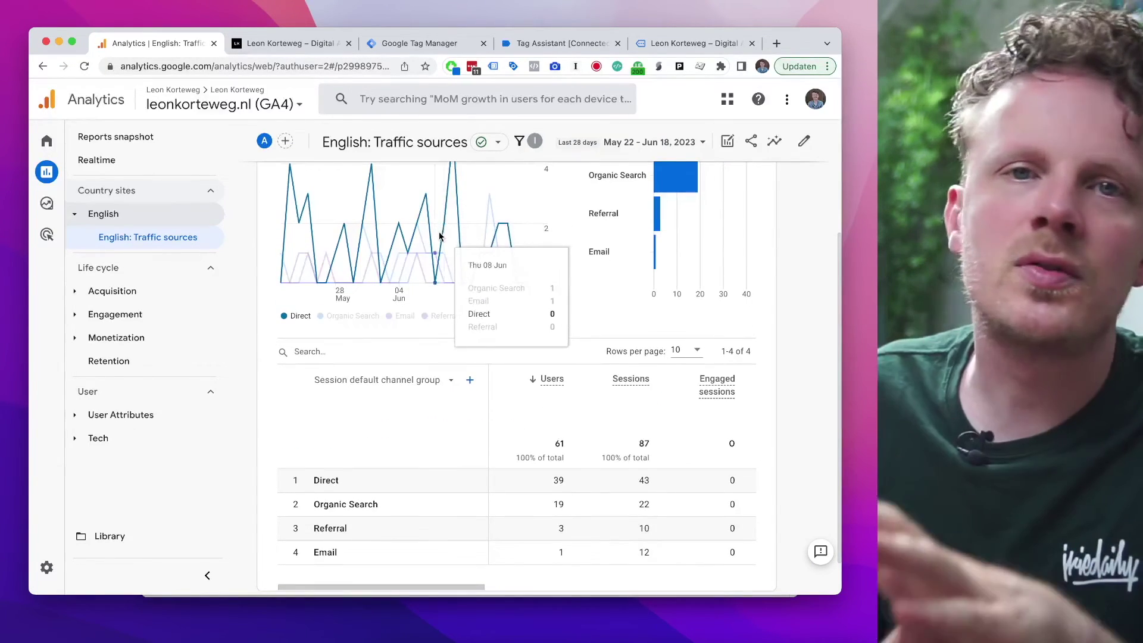